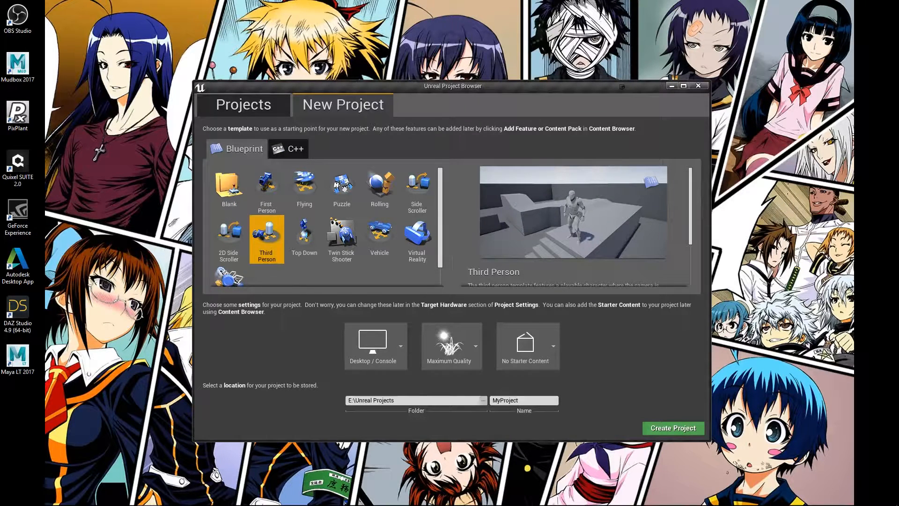
- Name the new Third Person Blueprint project Foundations1st3rd and create it
{"action": "left_click_drag", "start_coordinate": [522, 401], "coordinate": [489, 401]}
{"action": "type", "text": "Found"}
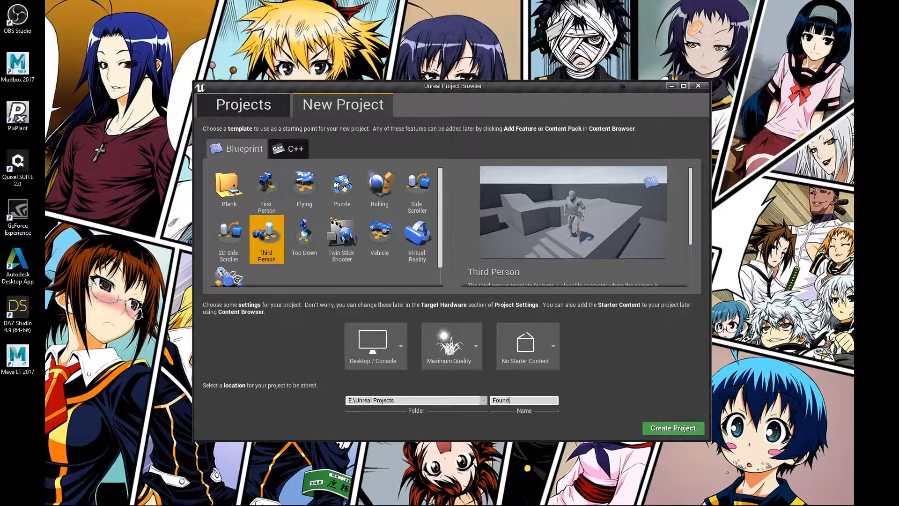
{"action": "type", "text": "ations1st3rd"}
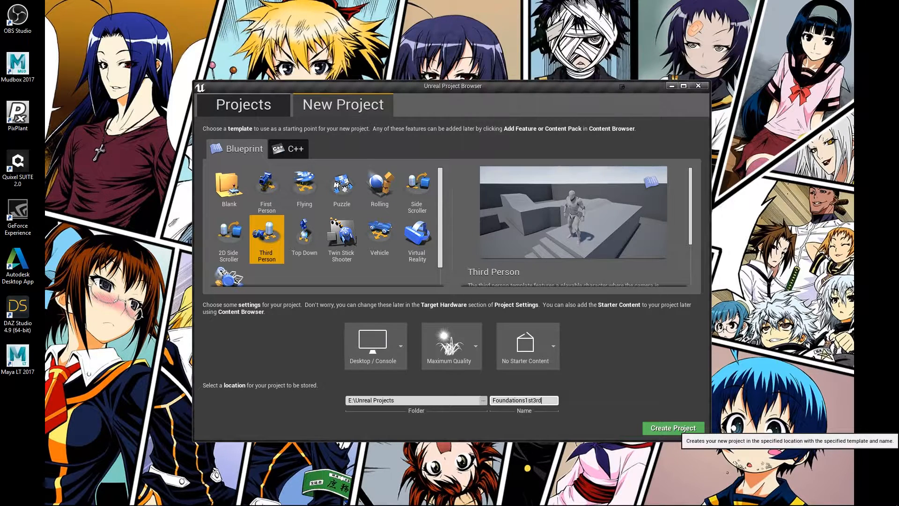
{"action": "left_click", "coordinate": [673, 428]}
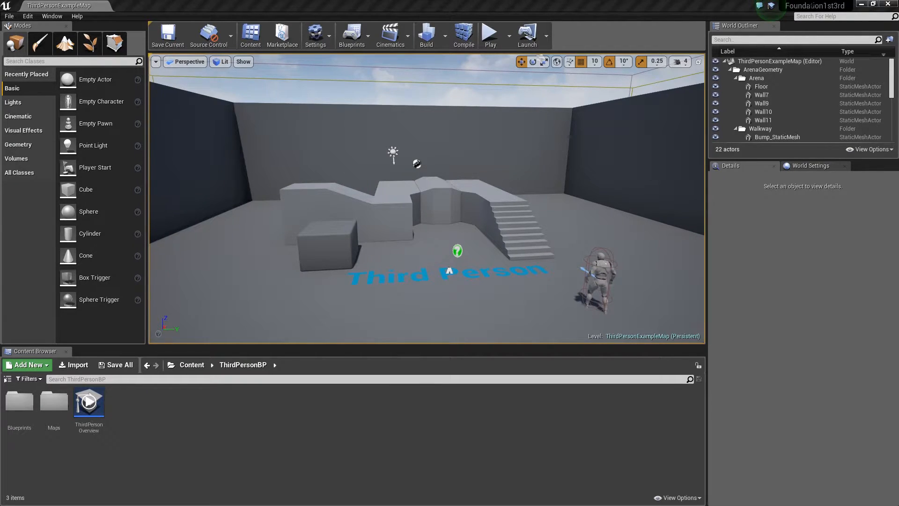
- View the Description page of the project settings and close the settings
{"action": "left_click", "coordinate": [315, 37]}
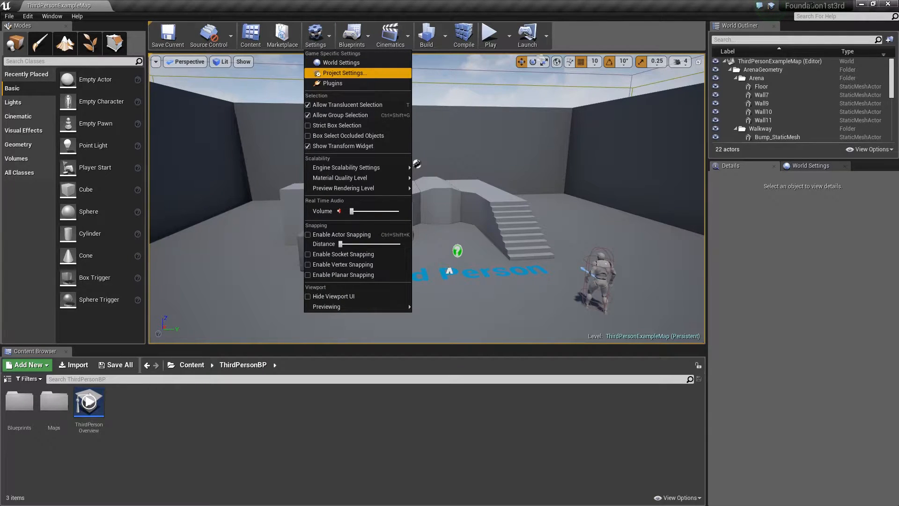
{"action": "left_click", "coordinate": [345, 72]}
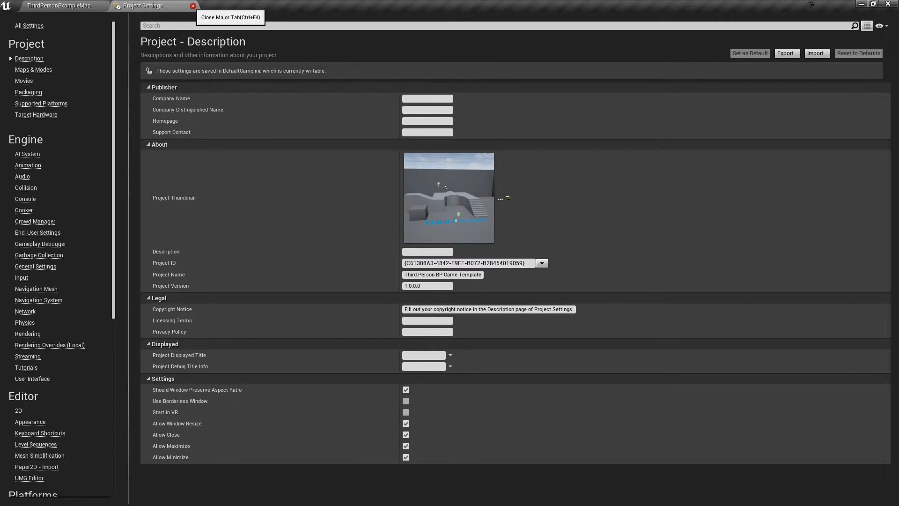
{"action": "left_click", "coordinate": [193, 5]}
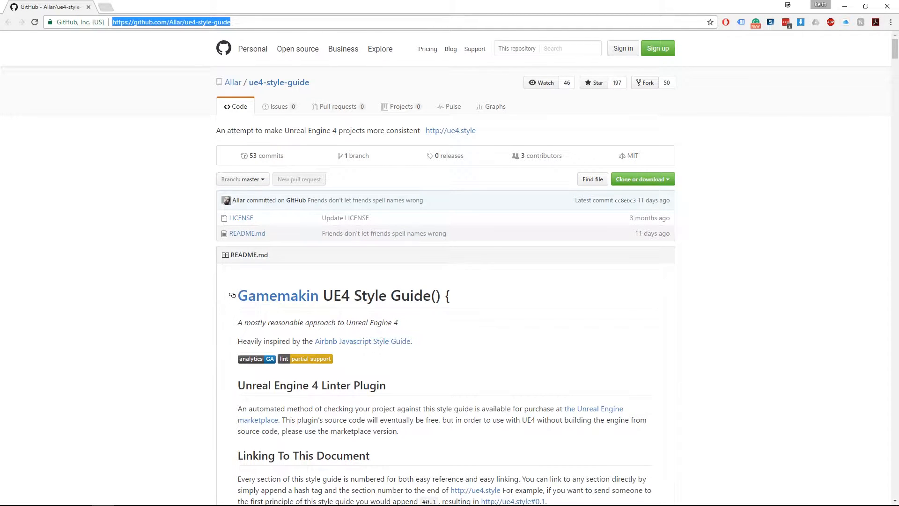
- Examine the UE4 style guide on GitHub for asset naming conventions and the example project content structure, and close the page
{"action": "scroll", "coordinate": [445, 281], "scroll_direction": "down", "scroll_amount": 1}
{"action": "scroll", "coordinate": [445, 281], "scroll_direction": "down", "scroll_amount": 5}
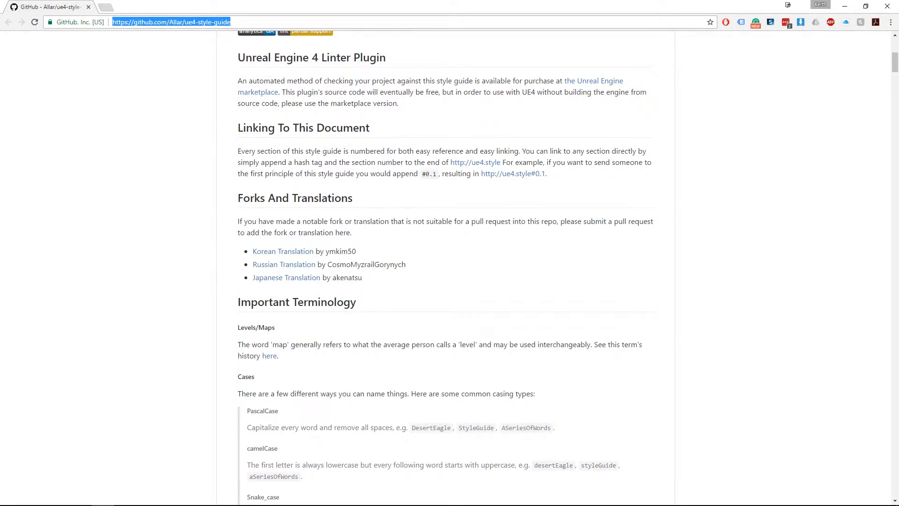
{"action": "scroll", "coordinate": [299, 210], "scroll_direction": "down", "scroll_amount": 5}
{"action": "scroll", "coordinate": [445, 267], "scroll_direction": "down", "scroll_amount": 18}
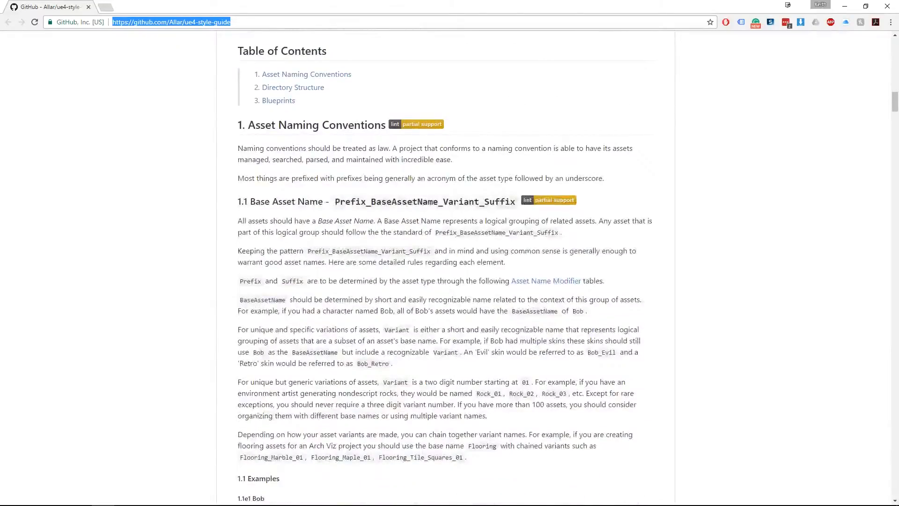
{"action": "scroll", "coordinate": [445, 267], "scroll_direction": "down", "scroll_amount": 3}
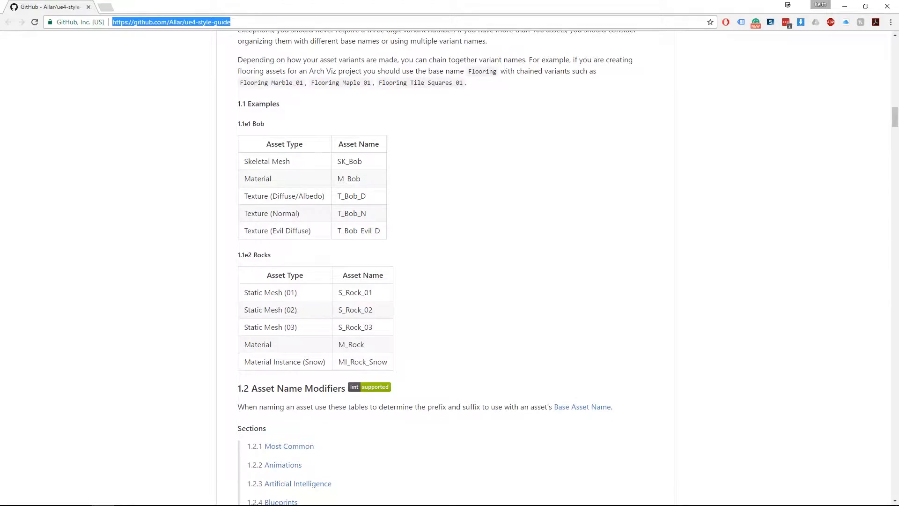
{"action": "scroll", "coordinate": [445, 267], "scroll_direction": "down", "scroll_amount": 20}
{"action": "scroll", "coordinate": [445, 267], "scroll_direction": "down", "scroll_amount": 20}
{"action": "scroll", "coordinate": [445, 267], "scroll_direction": "down", "scroll_amount": 15}
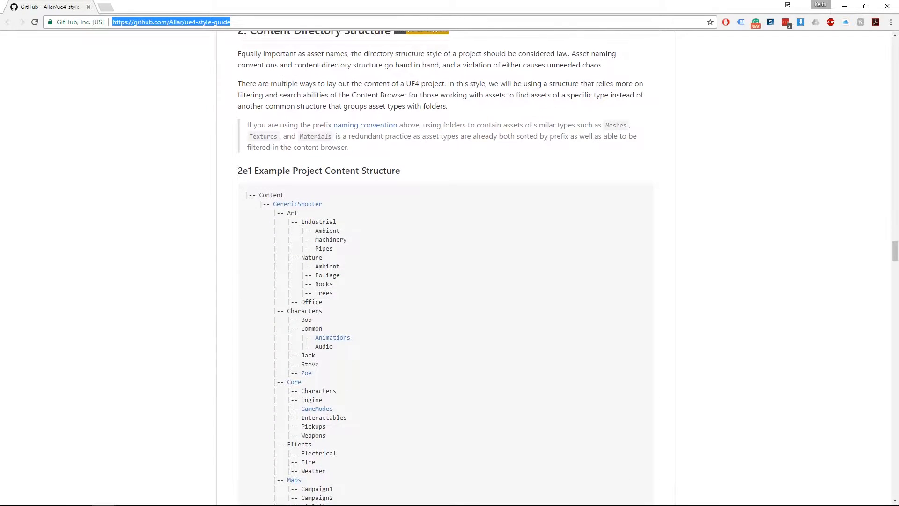
{"action": "scroll", "coordinate": [445, 267], "scroll_direction": "down", "scroll_amount": 3}
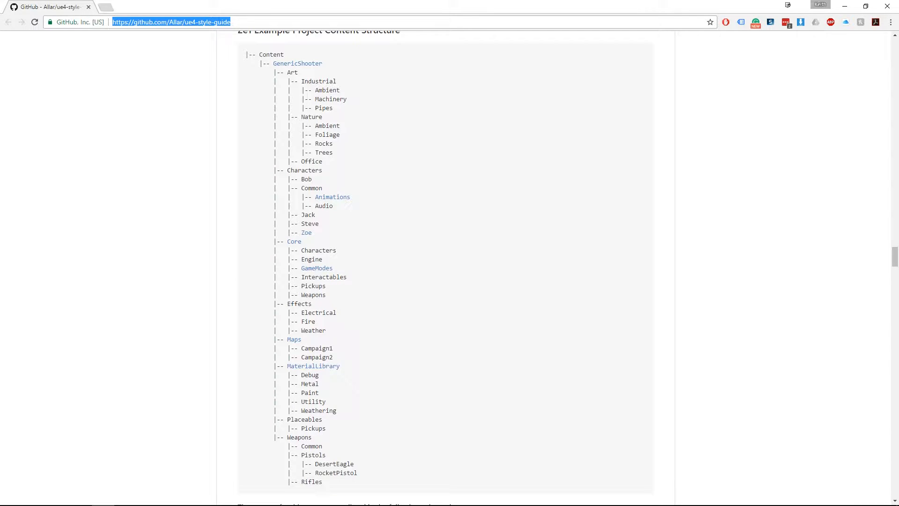
{"action": "left_click", "coordinate": [887, 6]}
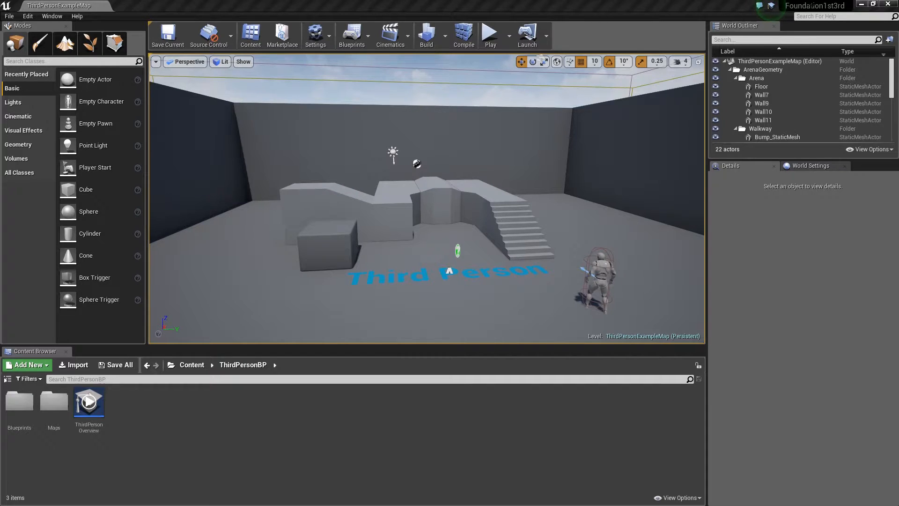
- Create a folder named 1st3rdFoundation directly under Content
{"action": "left_click", "coordinate": [191, 364]}
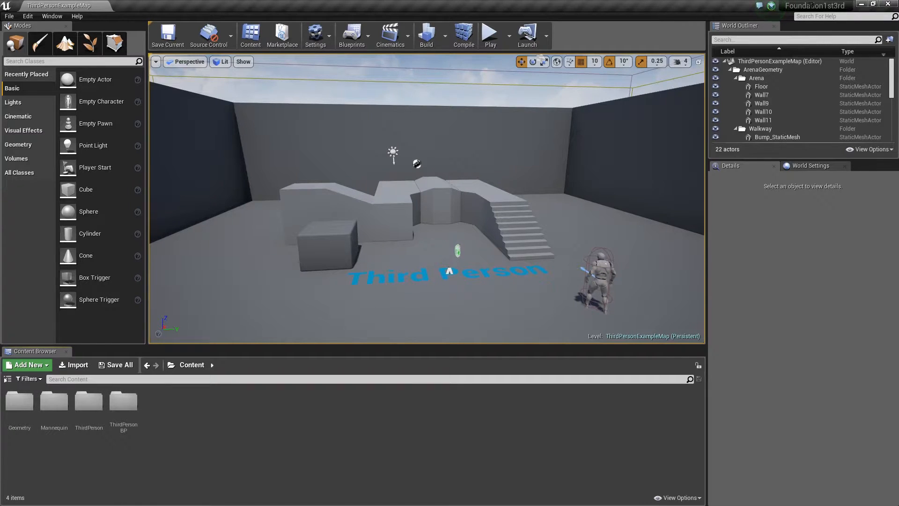
{"action": "right_click", "coordinate": [218, 416]}
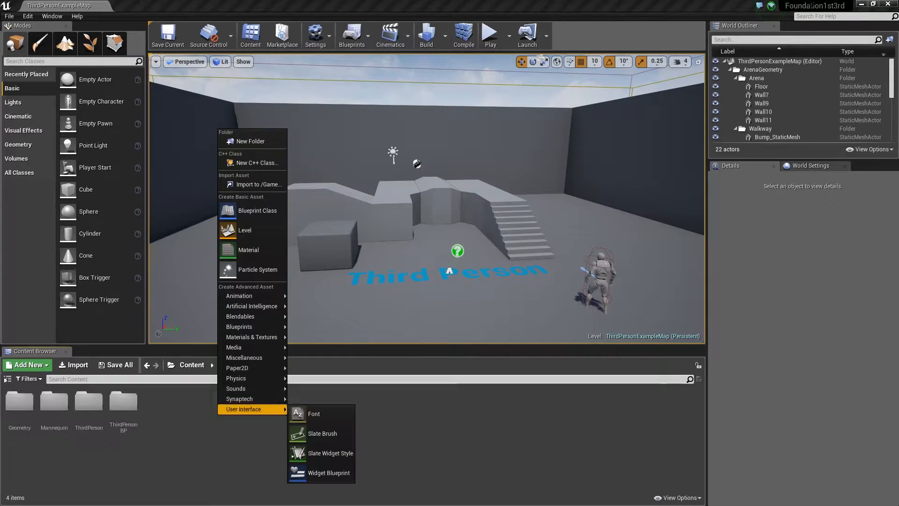
{"action": "left_click", "coordinate": [251, 141]}
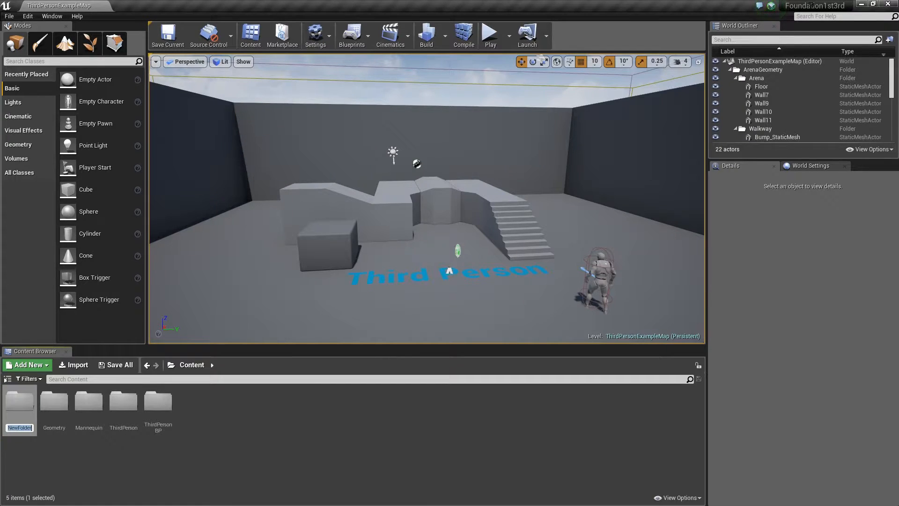
{"action": "type", "text": "1st3rd"}
{"action": "key", "text": "BackSpace"}
{"action": "key", "text": "BackSpace"}
{"action": "key", "text": "BackSpace"}
{"action": "key", "text": "BackSpace"}
{"action": "key", "text": "BackSpace"}
{"action": "key", "text": "BackSpace"}
{"action": "type", "text": "Foundation"}
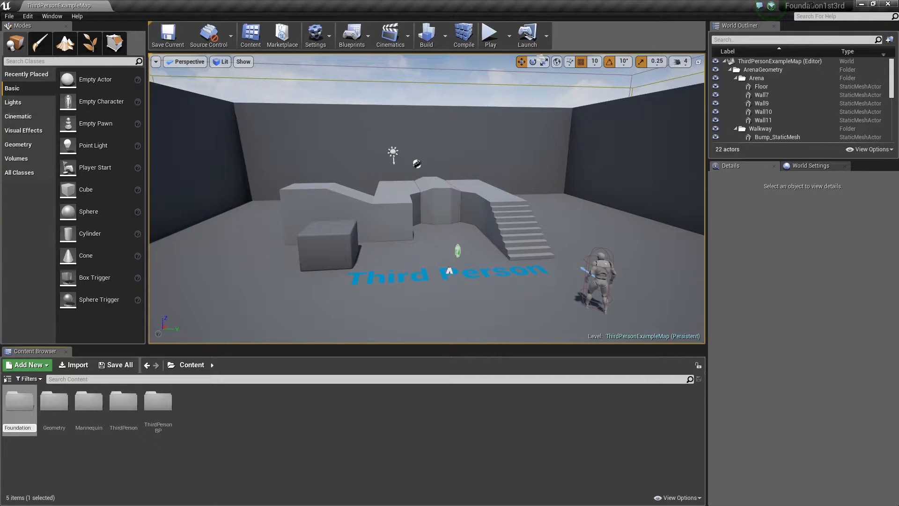
{"action": "key", "text": "Return"}
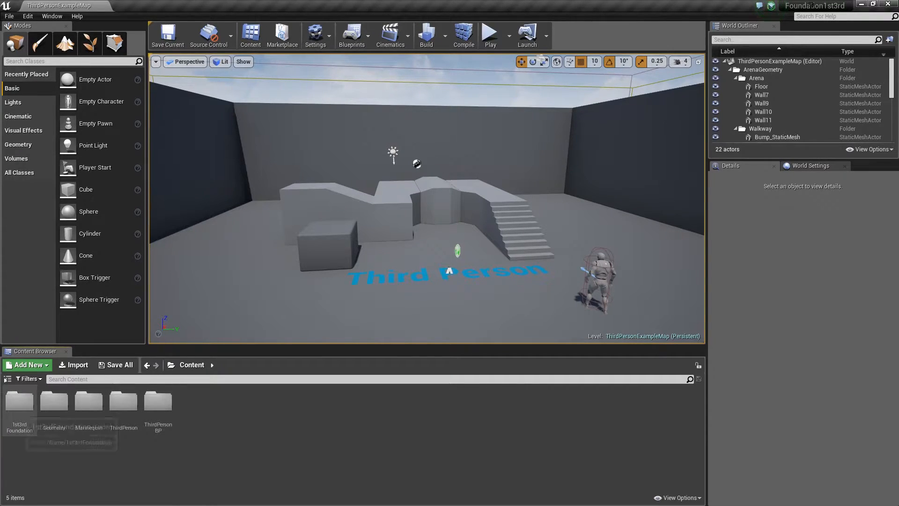
- Create a subfolder named 3rdPartyLibraries inside the 1st3rdFoundation folder
{"action": "double_click", "coordinate": [19, 403]}
{"action": "right_click", "coordinate": [236, 406]}
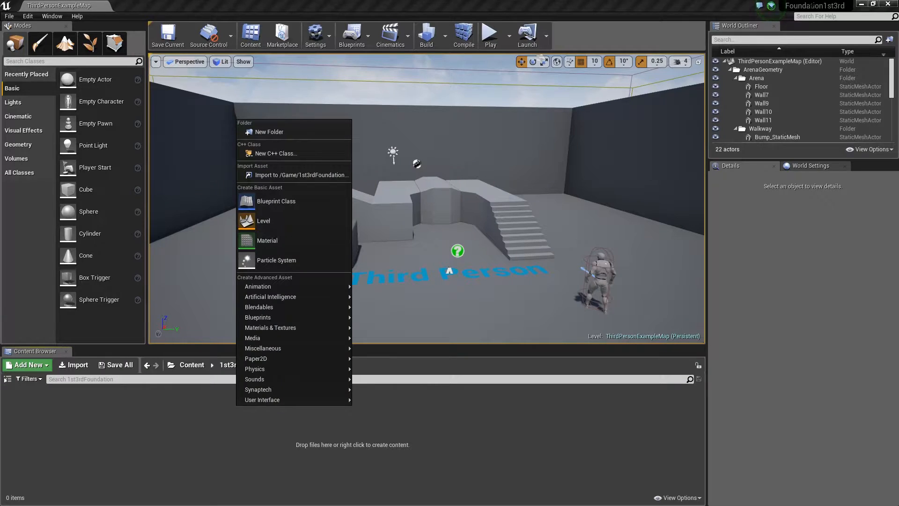
{"action": "left_click", "coordinate": [269, 131]}
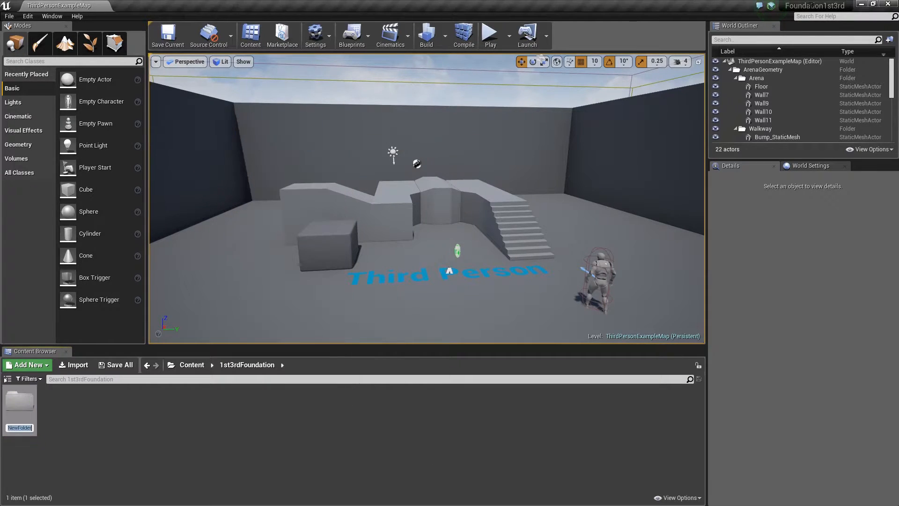
{"action": "type", "text": "3rdParty Libraries"}
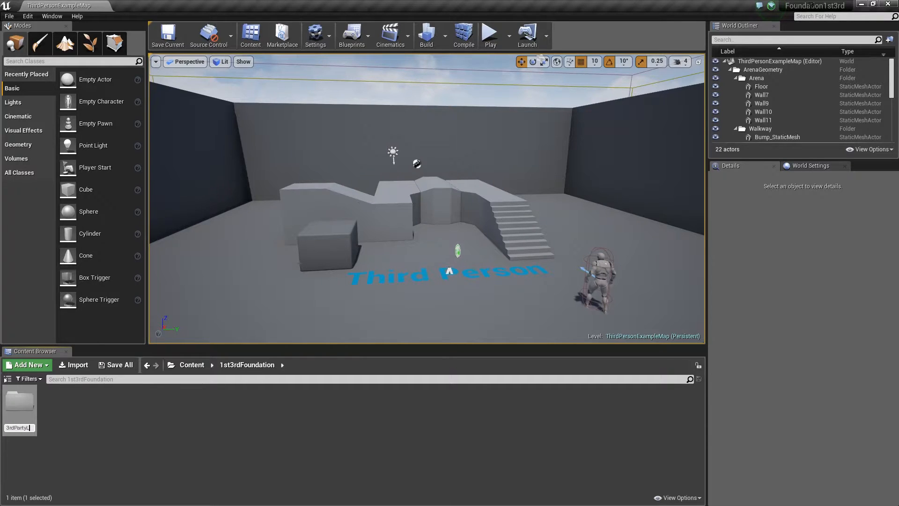
{"action": "key", "text": "Return"}
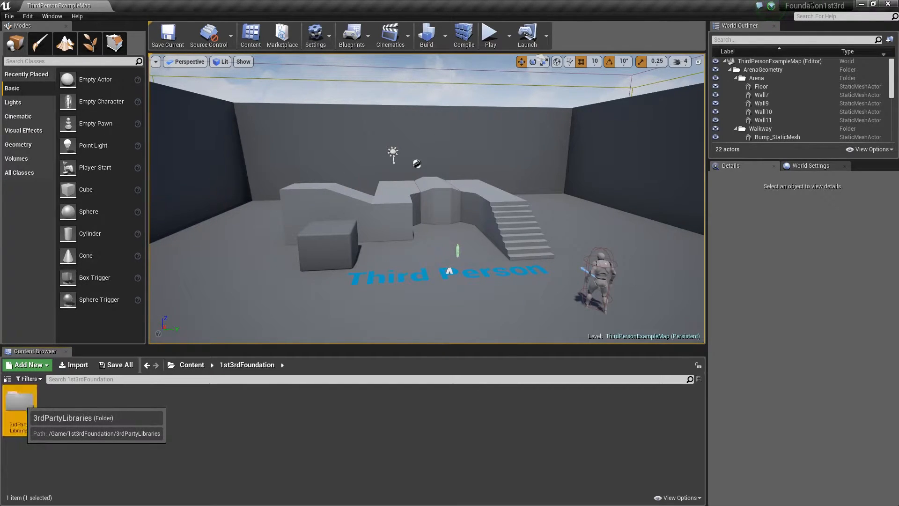
- Show the content folder tree, expand 1st3rdFoundation and open its 3rdPartyLibraries folder
{"action": "double_click", "coordinate": [19, 401]}
{"action": "left_click", "coordinate": [7, 379]}
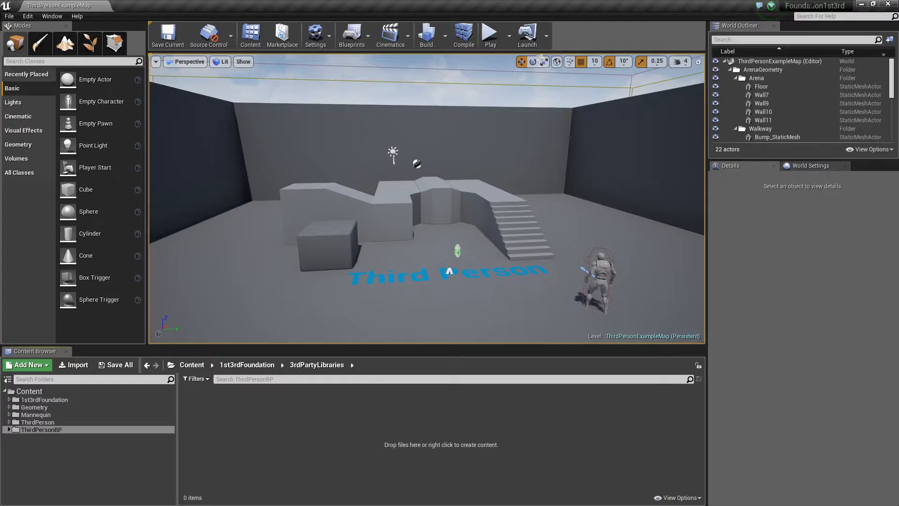
{"action": "left_click", "coordinate": [9, 399]}
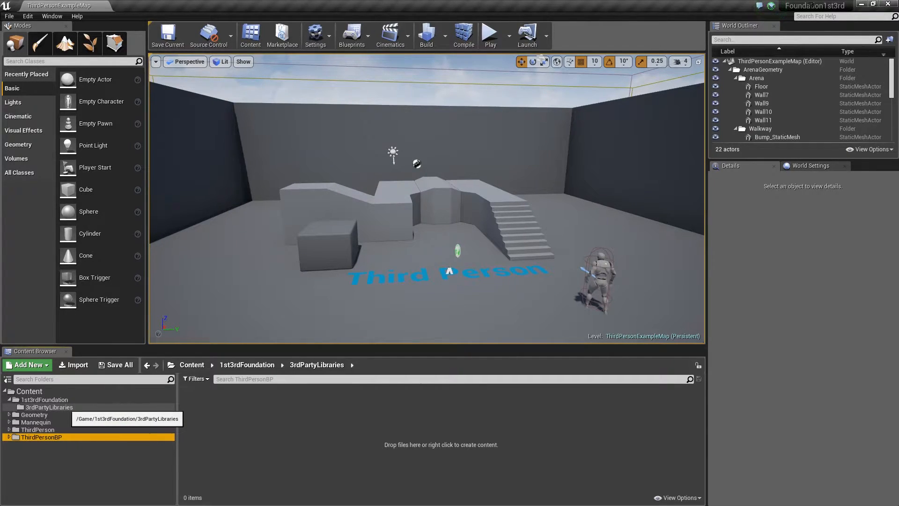
{"action": "left_click", "coordinate": [66, 407]}
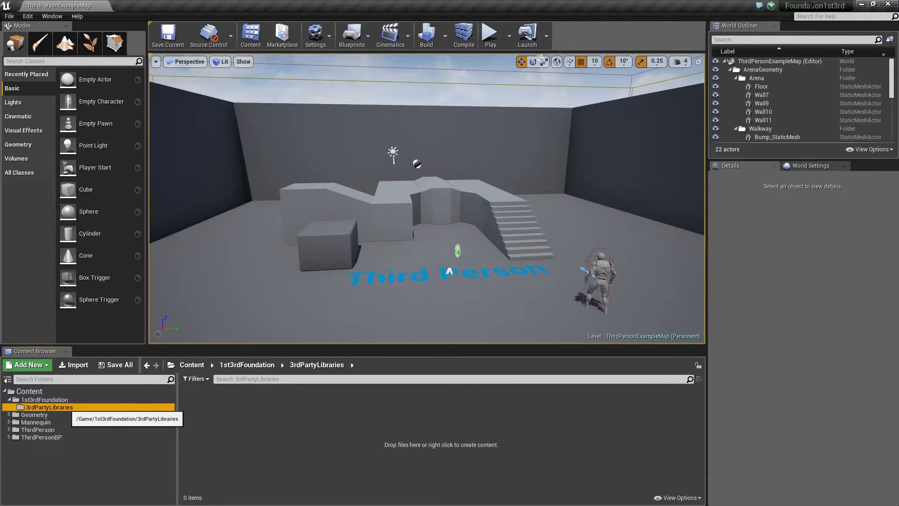
- Create a subfolder named 3rdPersonExample inside the 3rdPartyLibraries folder
{"action": "right_click", "coordinate": [248, 431]}
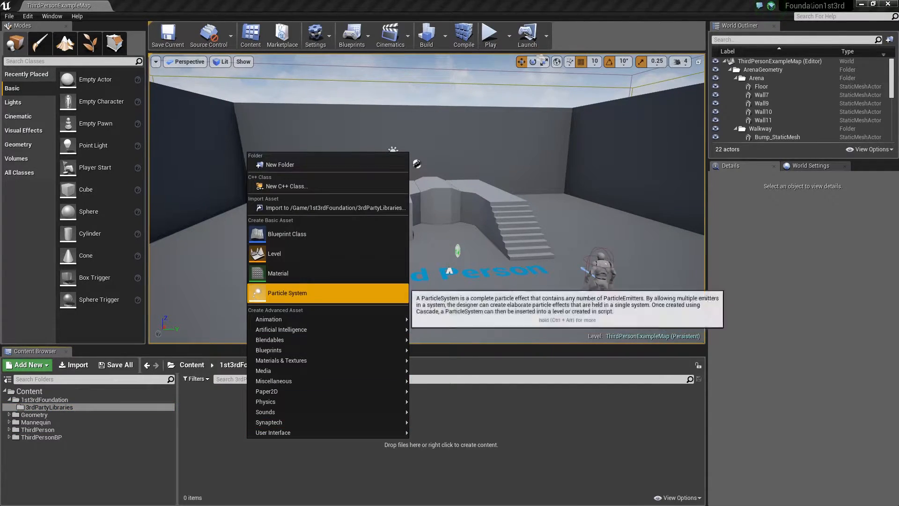
{"action": "left_click", "coordinate": [328, 165]}
{"action": "type", "text": "3rd"}
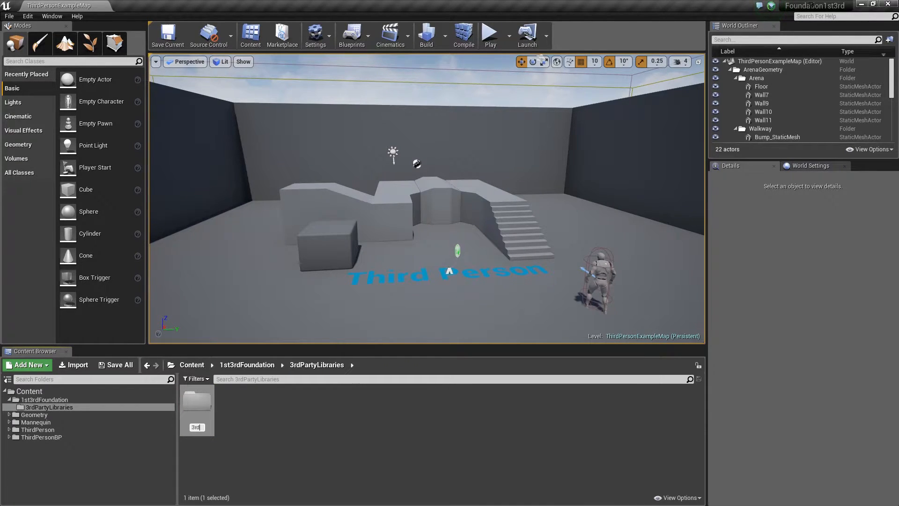
{"action": "key", "text": "BackSpace"}
{"action": "key", "text": "BackSpace"}
{"action": "type", "text": "le"}
{"action": "key", "text": "Return"}
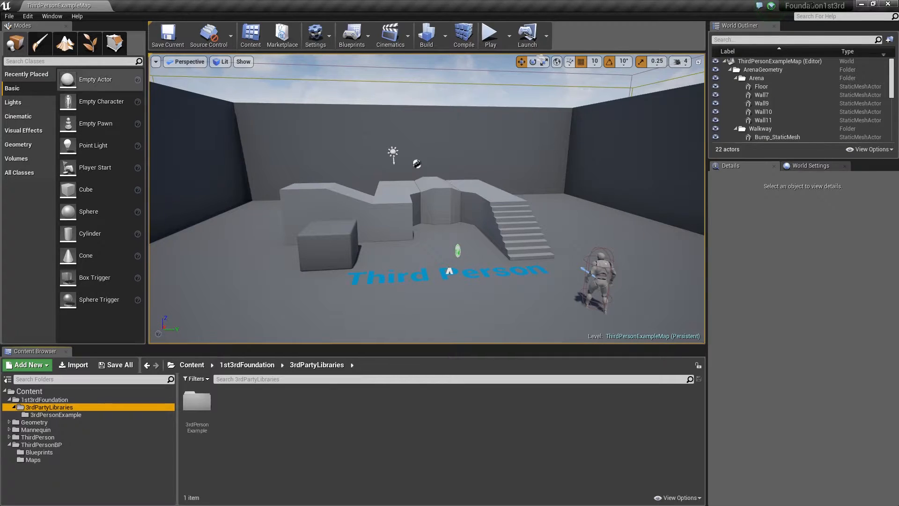
- Create a new level from the Empty Level template
{"action": "left_click", "coordinate": [9, 17]}
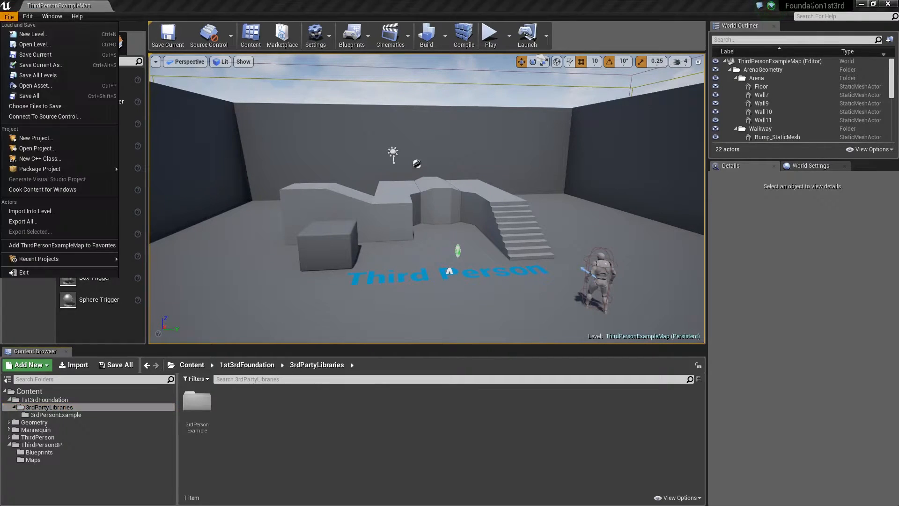
{"action": "left_click", "coordinate": [24, 34]}
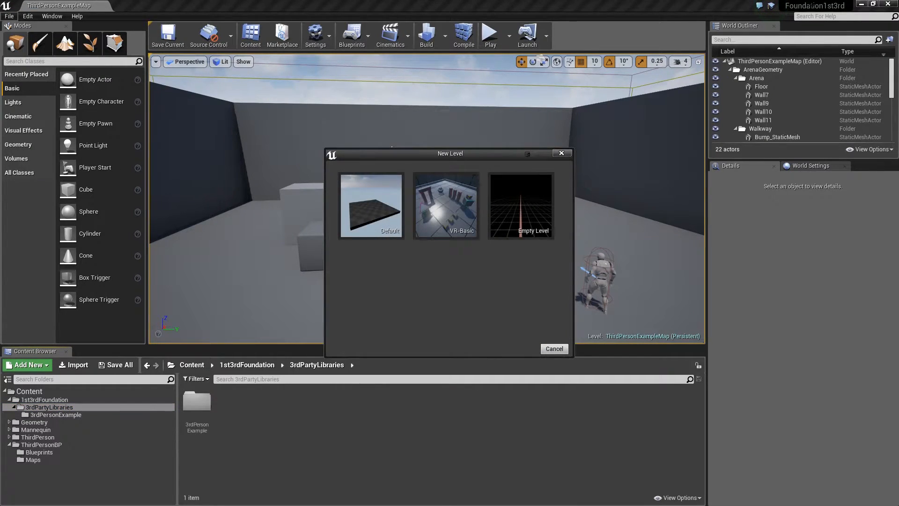
{"action": "left_click", "coordinate": [520, 205]}
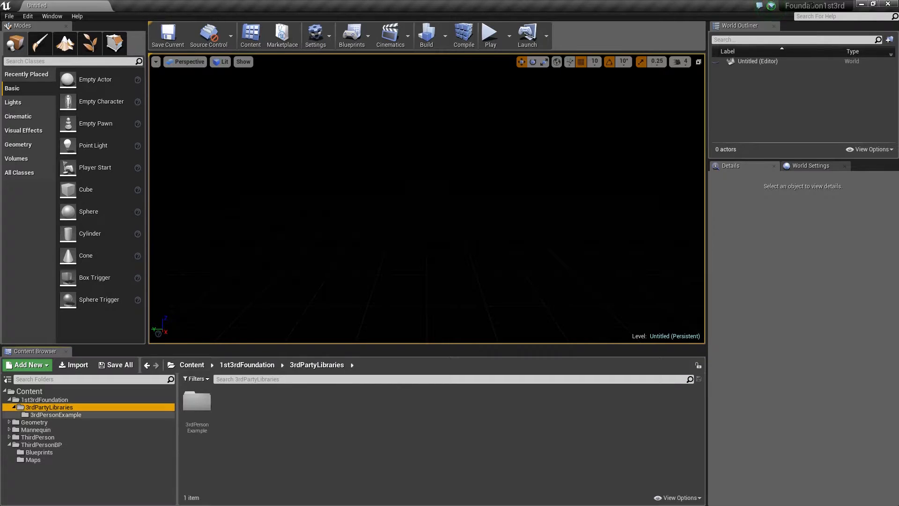
- Move the ThirdPersonBP folder from Content into 1st3rdFoundation/3rdPartyLibraries/3rdPersonExample
{"action": "left_click", "coordinate": [192, 365]}
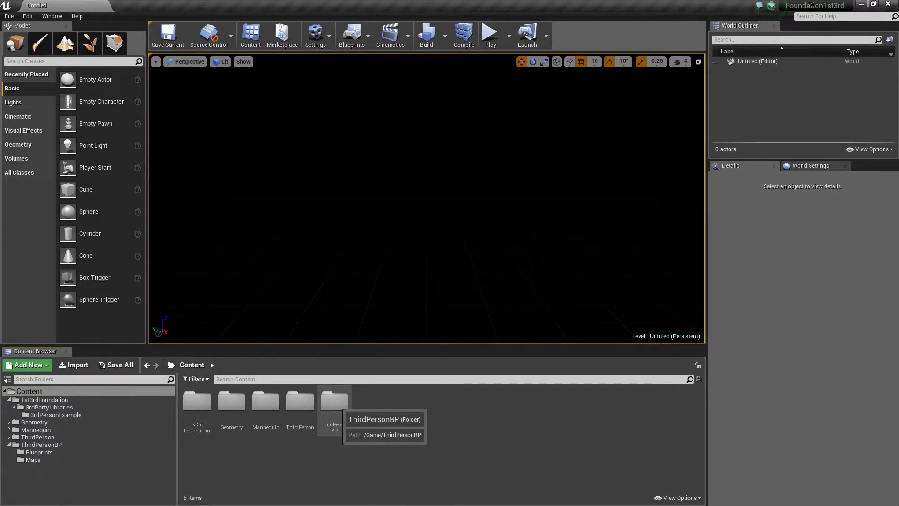
{"action": "left_click", "coordinate": [337, 404]}
{"action": "left_click_drag", "start_coordinate": [338, 405], "coordinate": [79, 415]}
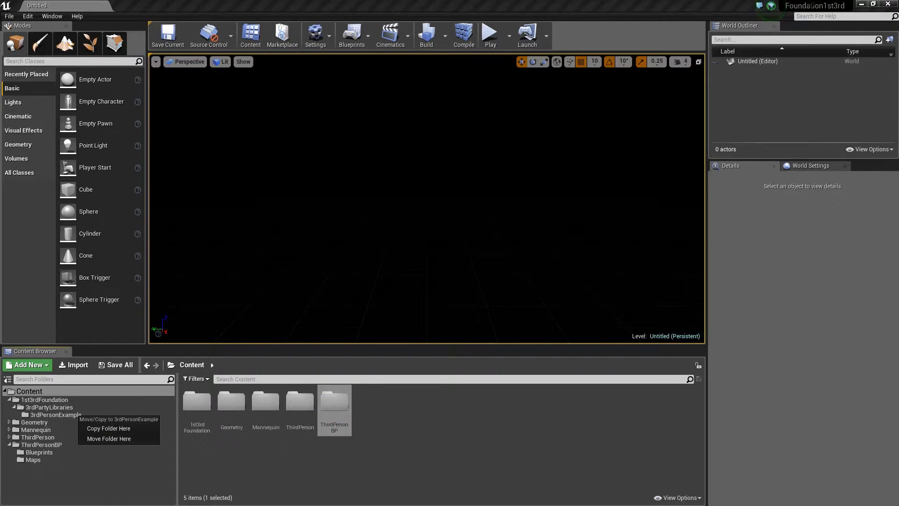
{"action": "left_click", "coordinate": [108, 438]}
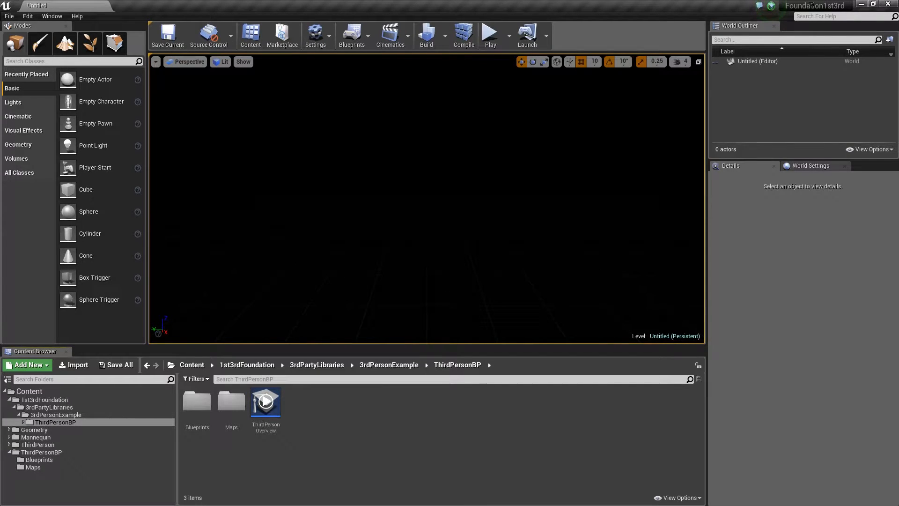
- Check the contents of the Maps folder in both the relocated and the original ThirdPersonBP folders
{"action": "left_click", "coordinate": [23, 421]}
{"action": "left_click", "coordinate": [47, 437]}
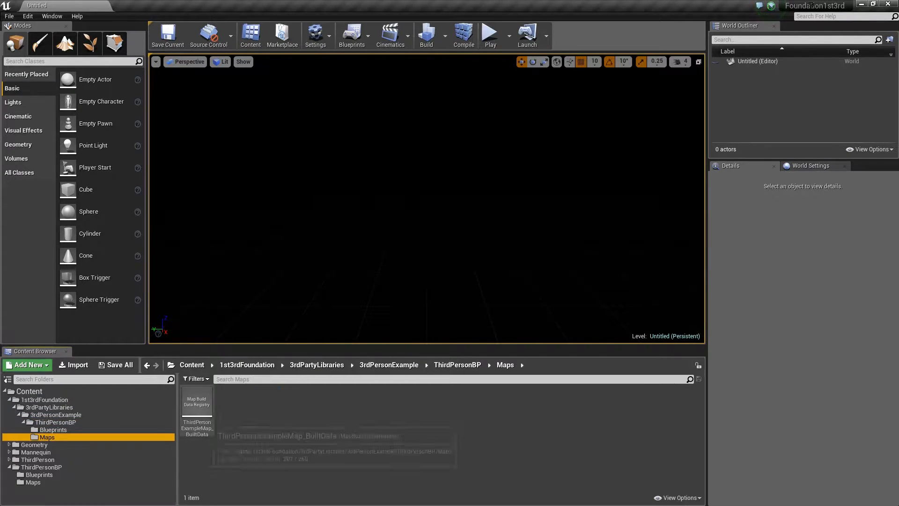
{"action": "left_click", "coordinate": [33, 482]}
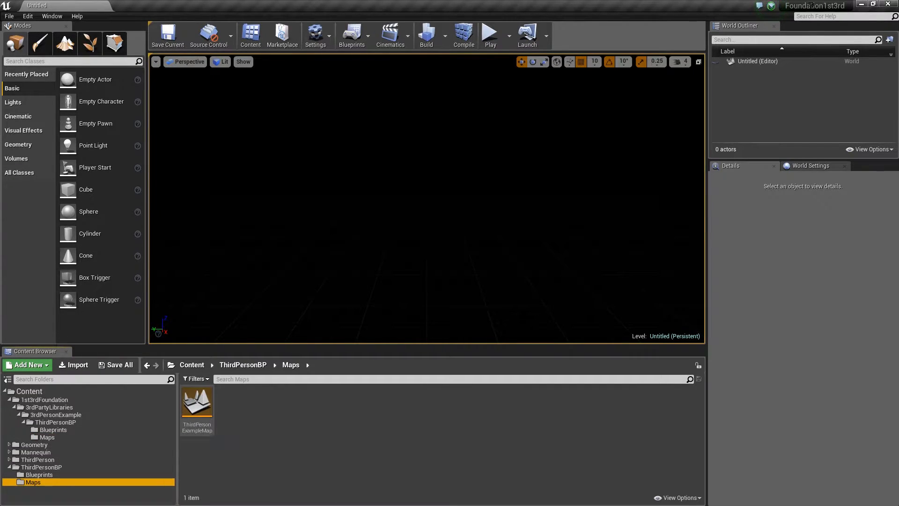
- Move ThirdPersonExampleMap from the original ThirdPersonBP/Maps folder into the Maps folder of the relocated ThirdPersonBP
{"action": "left_click", "coordinate": [197, 403]}
{"action": "left_click_drag", "start_coordinate": [197, 403], "coordinate": [48, 437]}
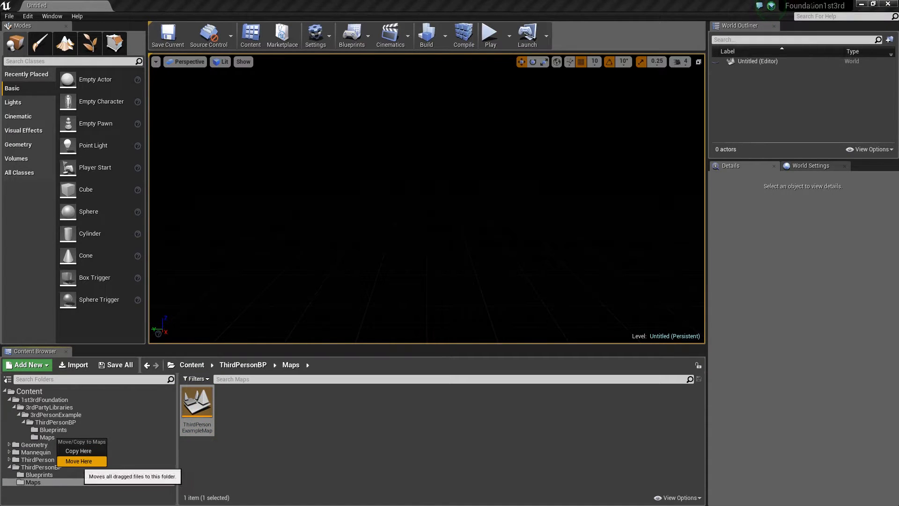
{"action": "left_click", "coordinate": [79, 460]}
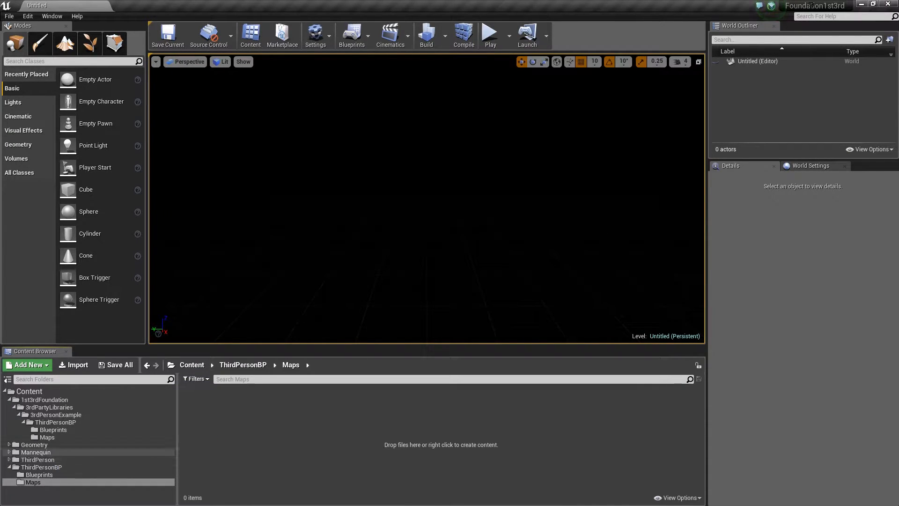
- Fix up redirectors in the original ThirdPersonBP folder directly under Content and delete that folder
{"action": "left_click", "coordinate": [50, 467]}
{"action": "right_click", "coordinate": [51, 467]}
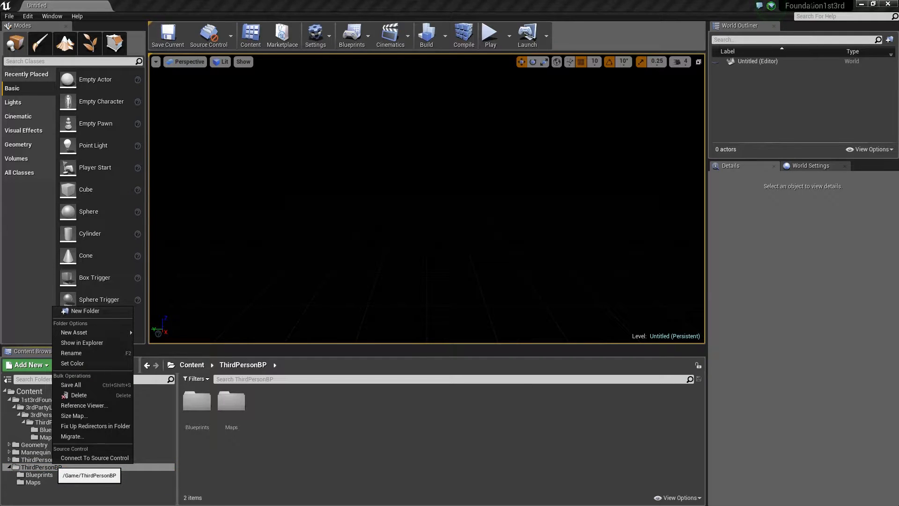
{"action": "left_click", "coordinate": [94, 426]}
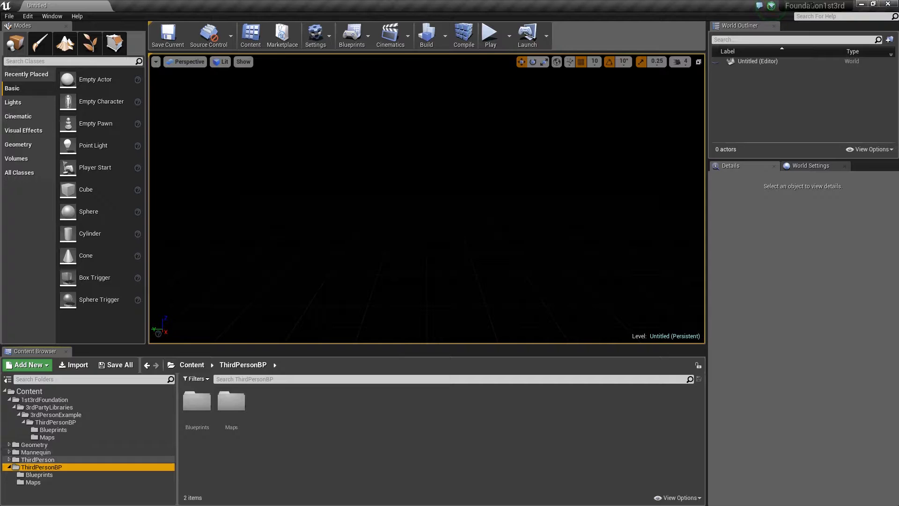
{"action": "right_click", "coordinate": [63, 467]}
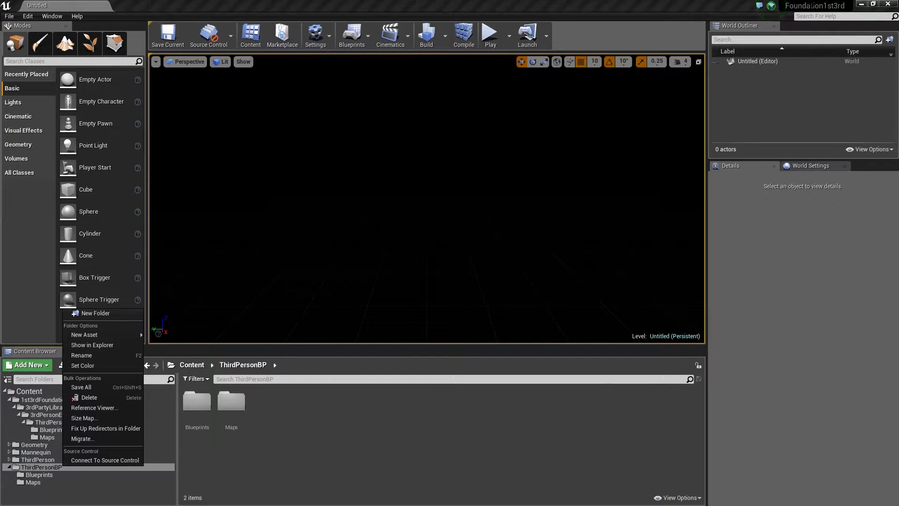
{"action": "left_click", "coordinate": [89, 398]}
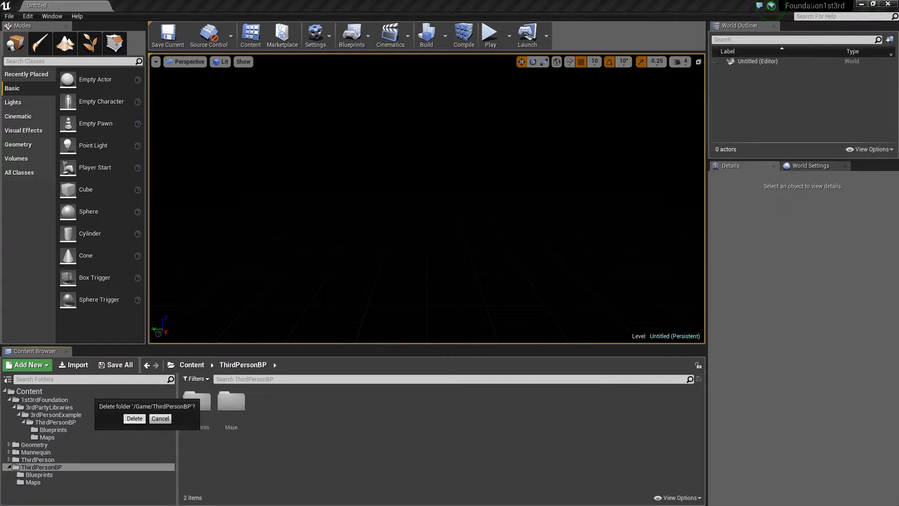
{"action": "left_click", "coordinate": [134, 417]}
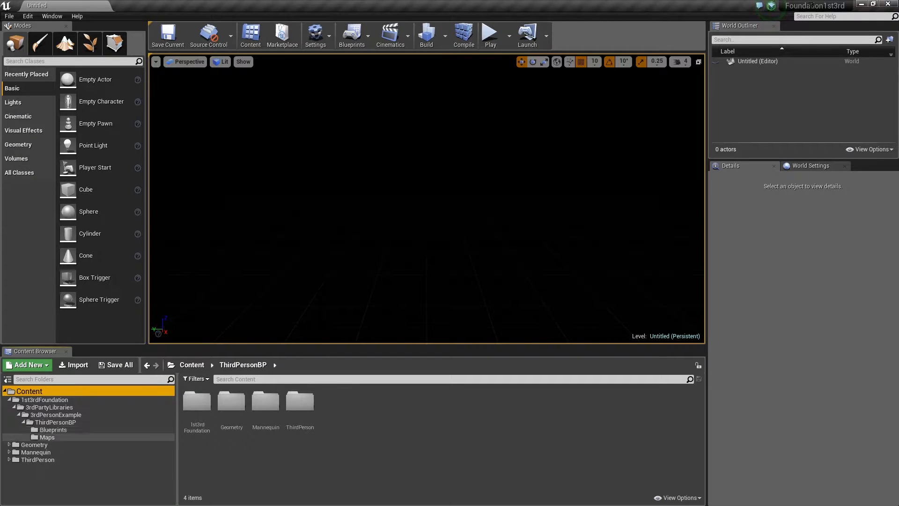
- Open ThirdPersonExampleMap from the relocated Maps folder, saving the selected modified content first
{"action": "left_click", "coordinate": [47, 437]}
{"action": "double_click", "coordinate": [197, 407]}
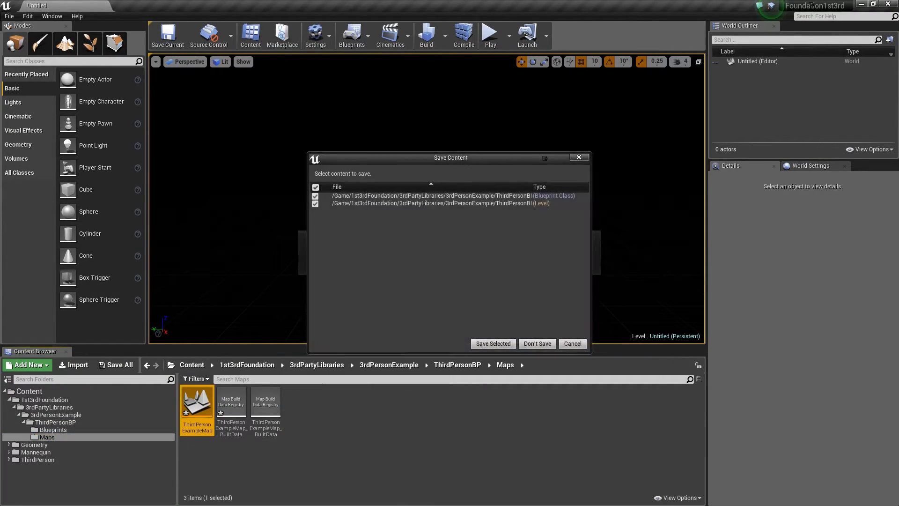
{"action": "left_click", "coordinate": [504, 345]}
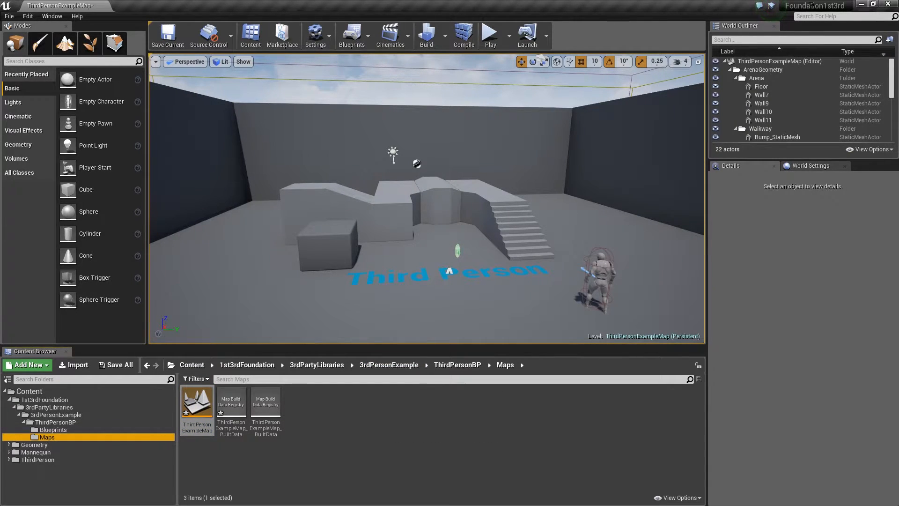
- Move the Geometry folder from Content into 3rdPersonExample and check the original folder's Meshes subfolder for leftovers
{"action": "left_click", "coordinate": [191, 364]}
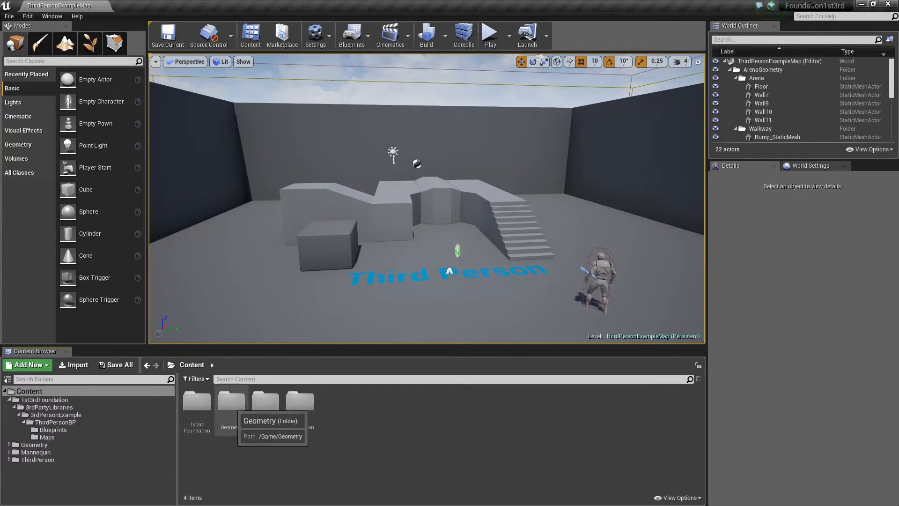
{"action": "left_click_drag", "start_coordinate": [231, 402], "coordinate": [73, 418]}
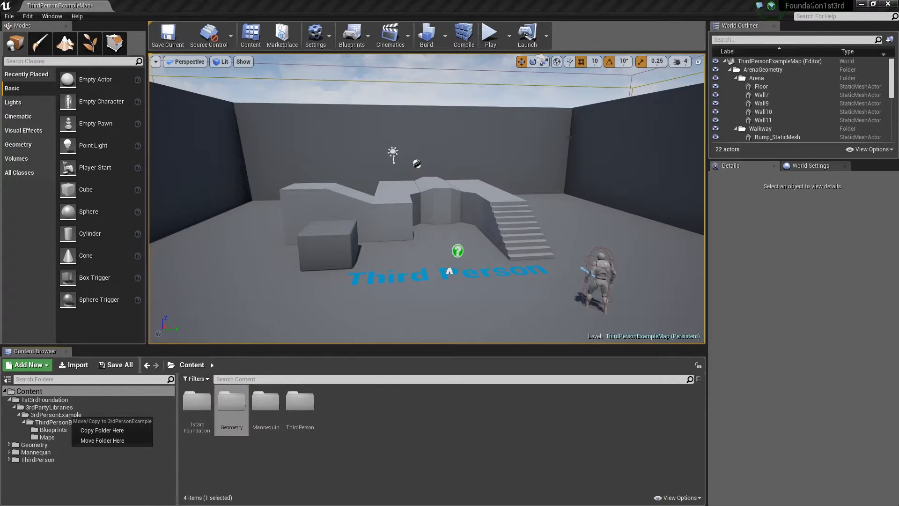
{"action": "left_click", "coordinate": [102, 430]}
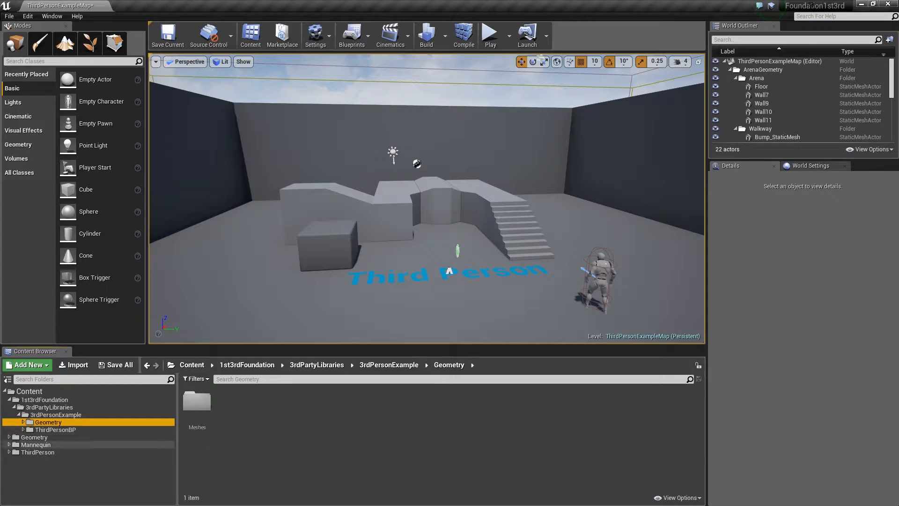
{"action": "left_click", "coordinate": [192, 364]}
{"action": "double_click", "coordinate": [232, 408]}
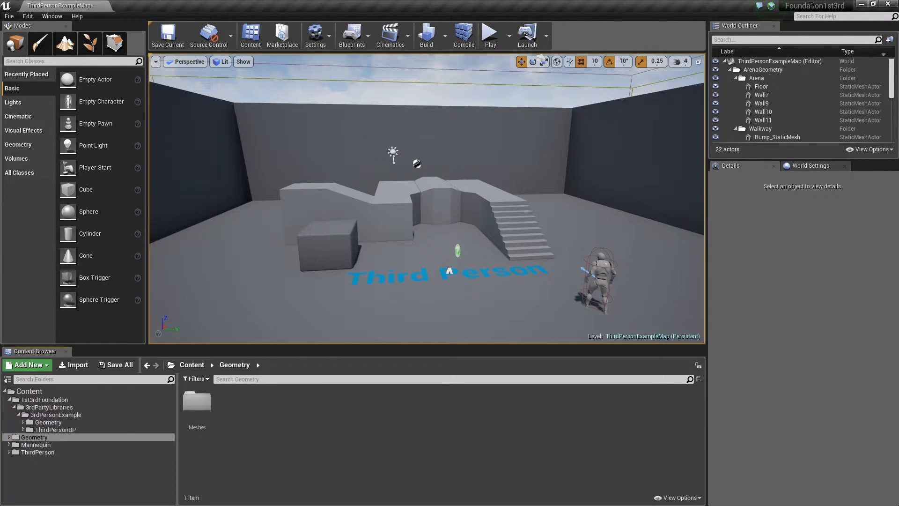
{"action": "double_click", "coordinate": [197, 402]}
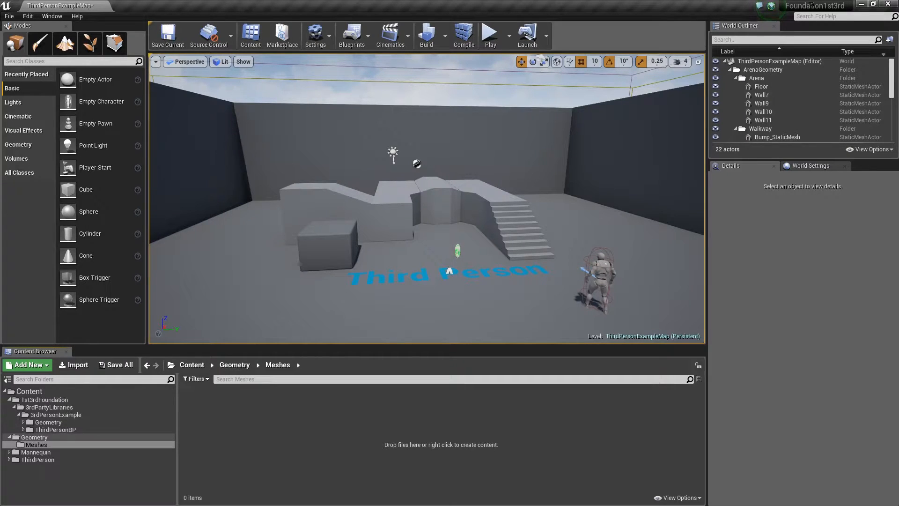
{"action": "left_click", "coordinate": [9, 437]}
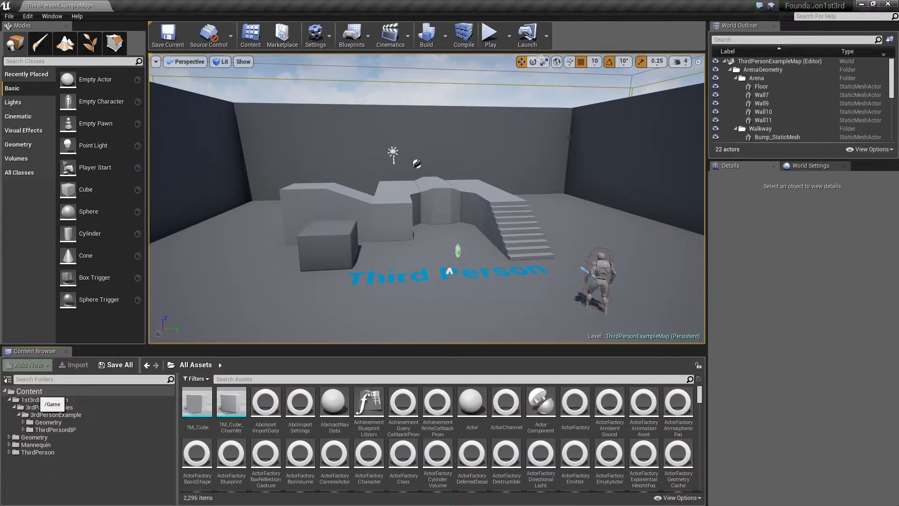
- Move the Mannequin folder from Content into 1st3rdFoundation/3rdPartyLibraries/3rdPersonExample
{"action": "left_click", "coordinate": [29, 391]}
{"action": "left_click_drag", "start_coordinate": [266, 402], "coordinate": [76, 416]}
{"action": "left_click", "coordinate": [105, 428]}
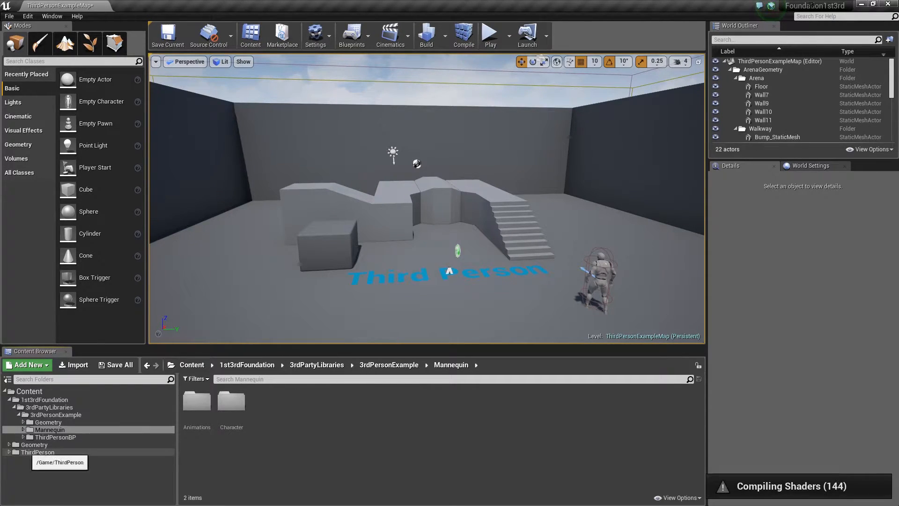
- Move the ThirdPerson folder from Content into 1st3rdFoundation/3rdPartyLibraries/3rdPersonExample
{"action": "left_click", "coordinate": [192, 365]}
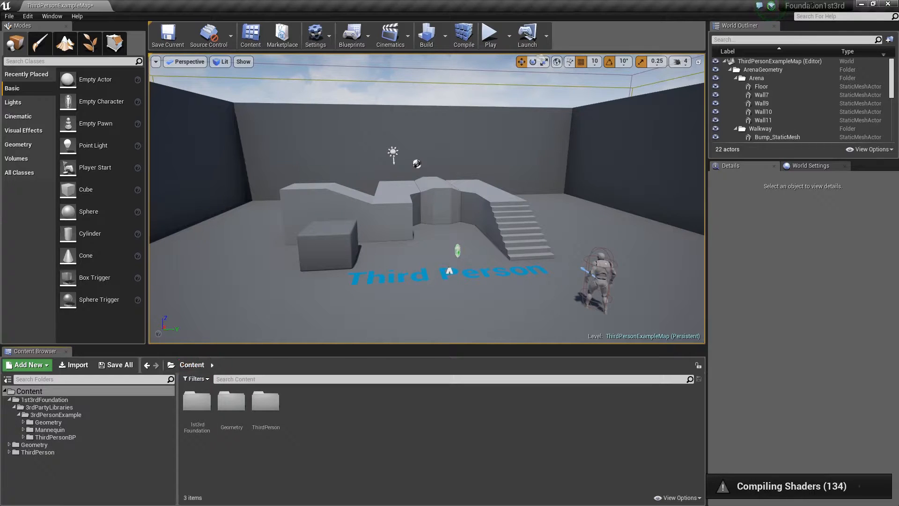
{"action": "left_click", "coordinate": [270, 405]}
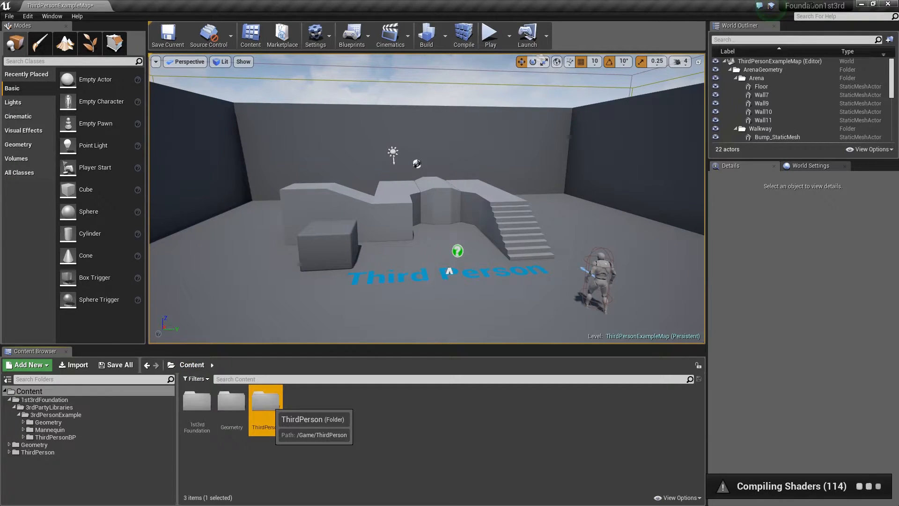
{"action": "left_click_drag", "start_coordinate": [267, 405], "coordinate": [79, 415]}
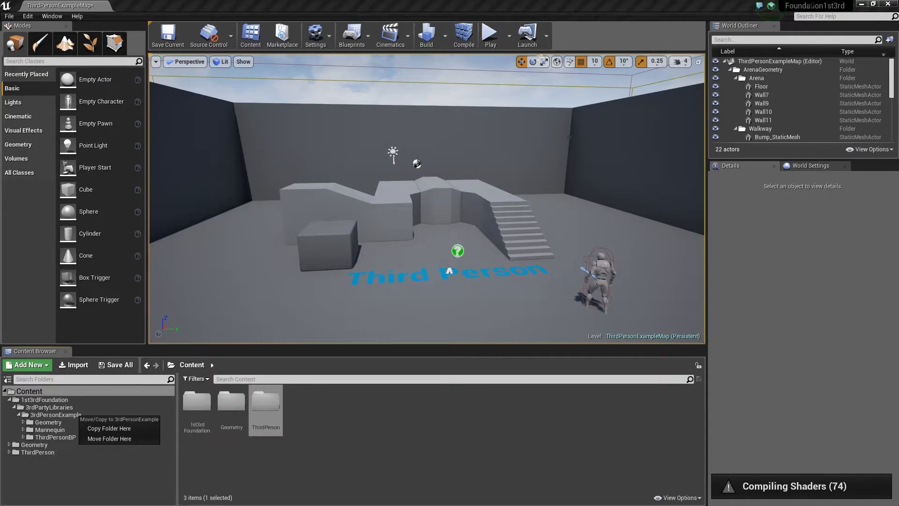
{"action": "left_click", "coordinate": [109, 438]}
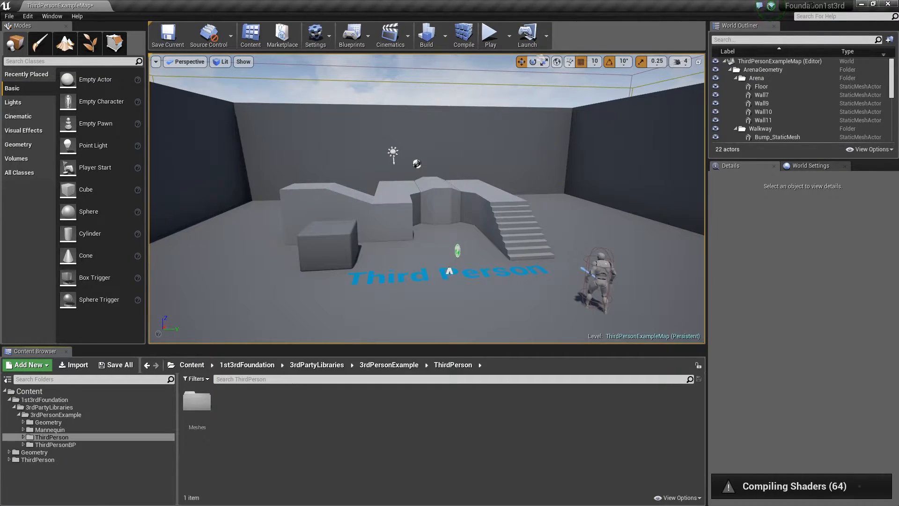
- Fix up redirectors in the original ThirdPerson folder under Content and try to delete that folder
{"action": "left_click", "coordinate": [8, 460]}
{"action": "left_click", "coordinate": [36, 468]}
{"action": "left_click", "coordinate": [34, 460]}
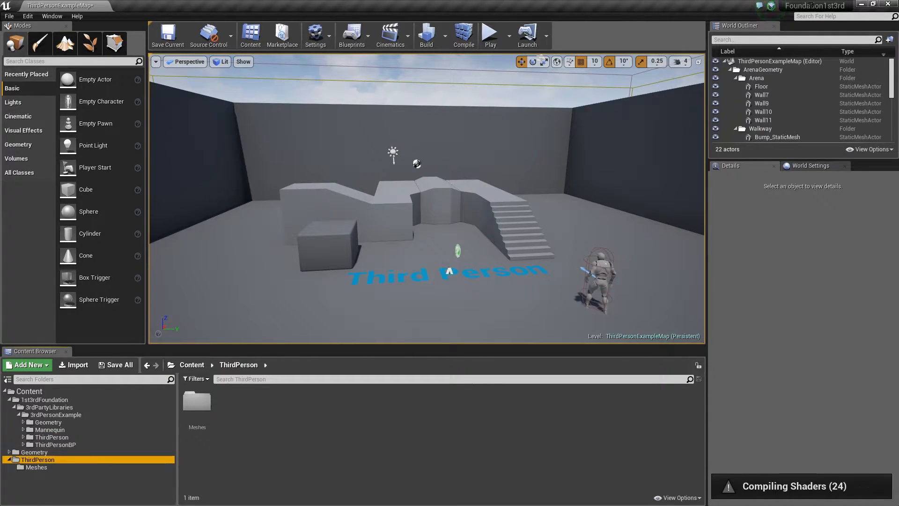
{"action": "right_click", "coordinate": [52, 460]}
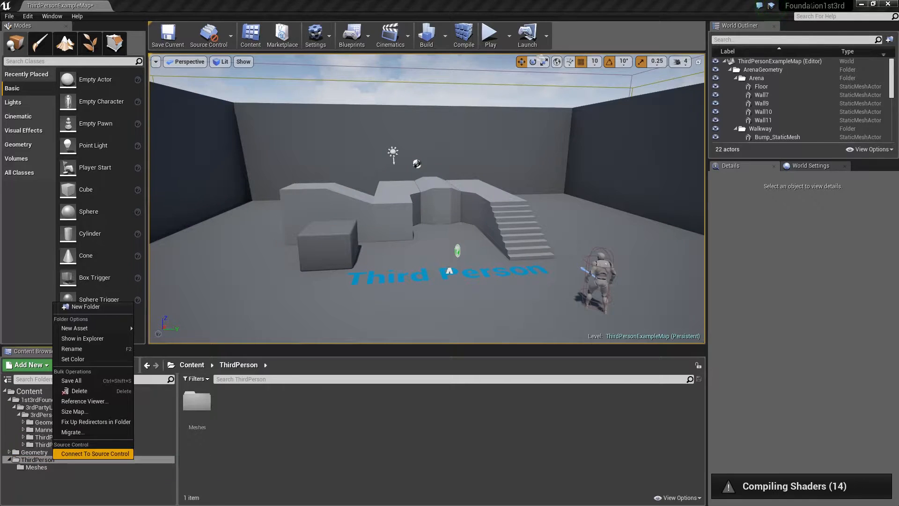
{"action": "left_click", "coordinate": [96, 421]}
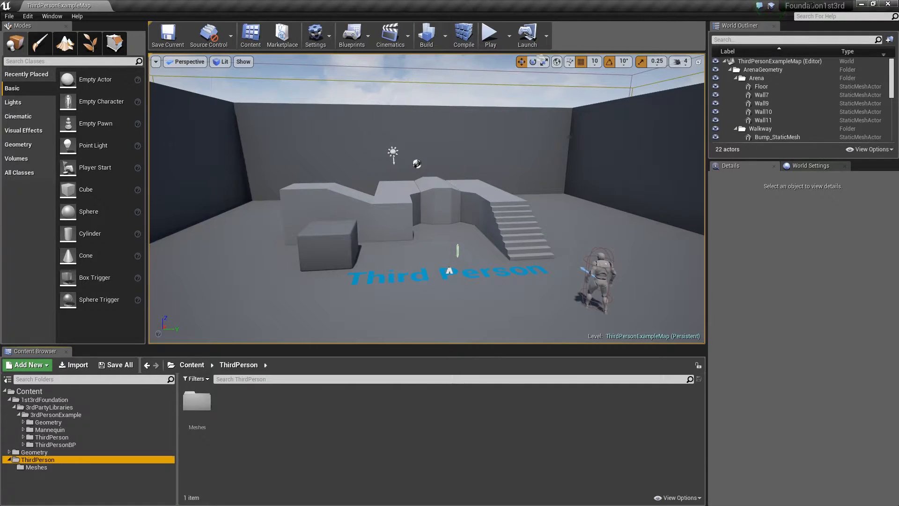
{"action": "right_click", "coordinate": [56, 460]}
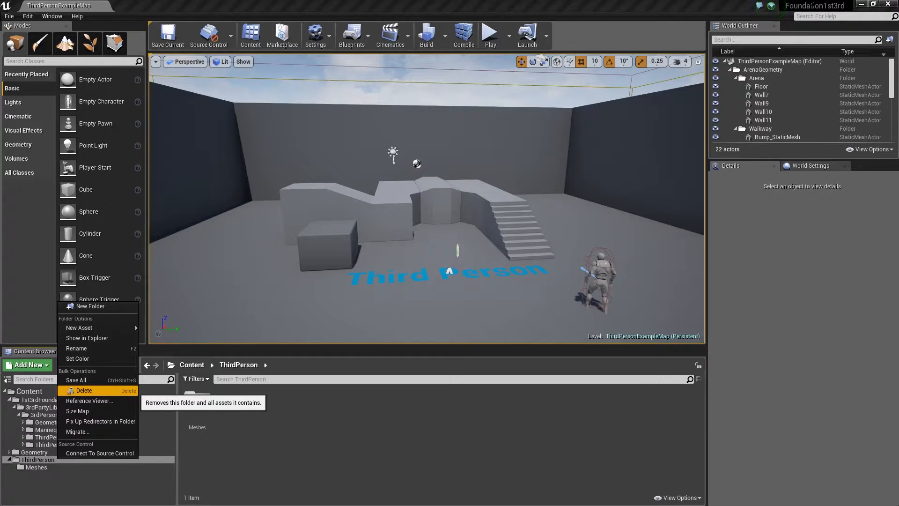
{"action": "left_click", "coordinate": [85, 390]}
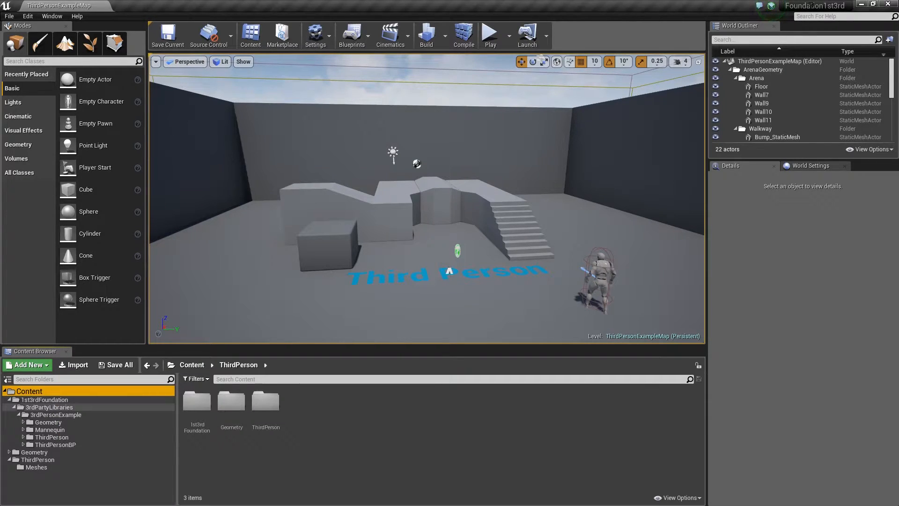
{"action": "left_click", "coordinate": [9, 460]}
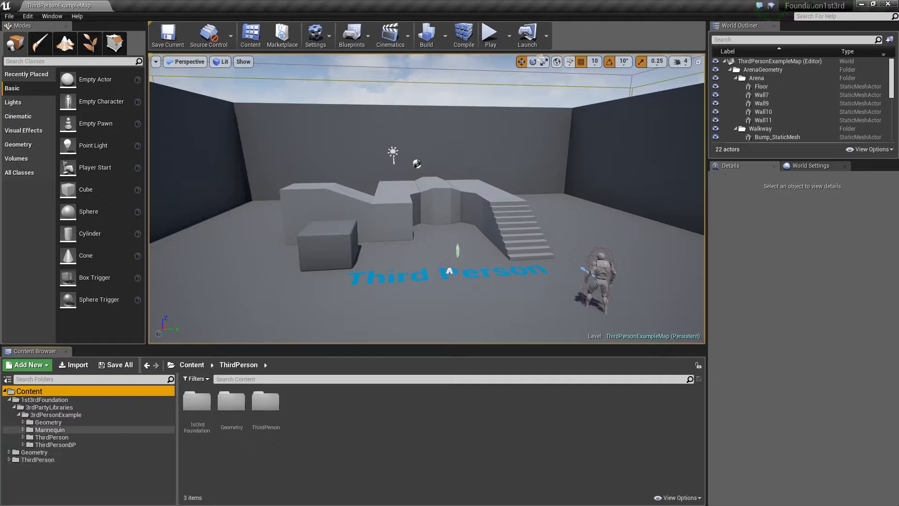
- Collapse the 1st3rdFoundation folder tree and save all levels and assets of the project
{"action": "left_click", "coordinate": [19, 415]}
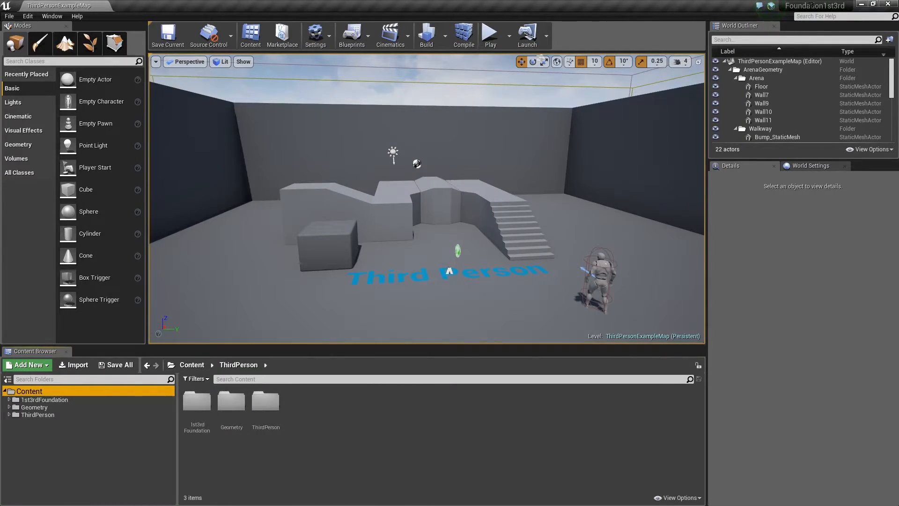
{"action": "left_click", "coordinate": [9, 16]}
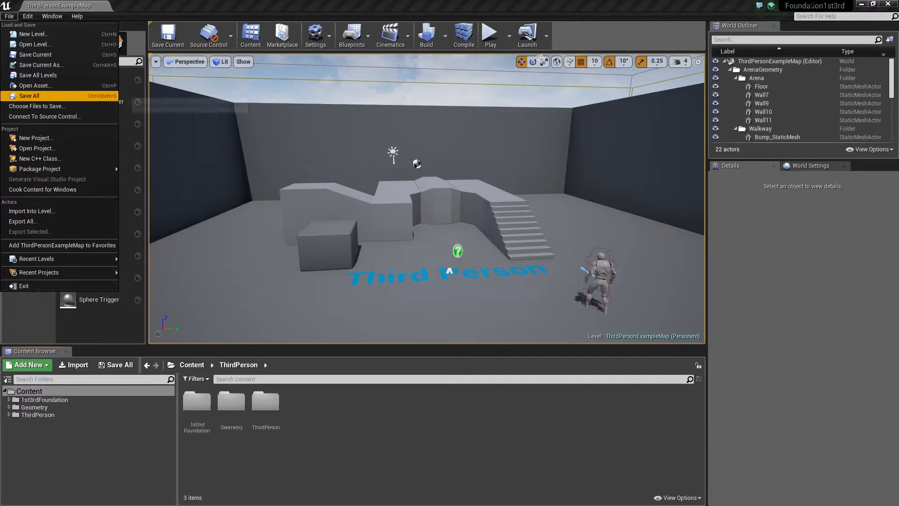
{"action": "left_click", "coordinate": [23, 95]}
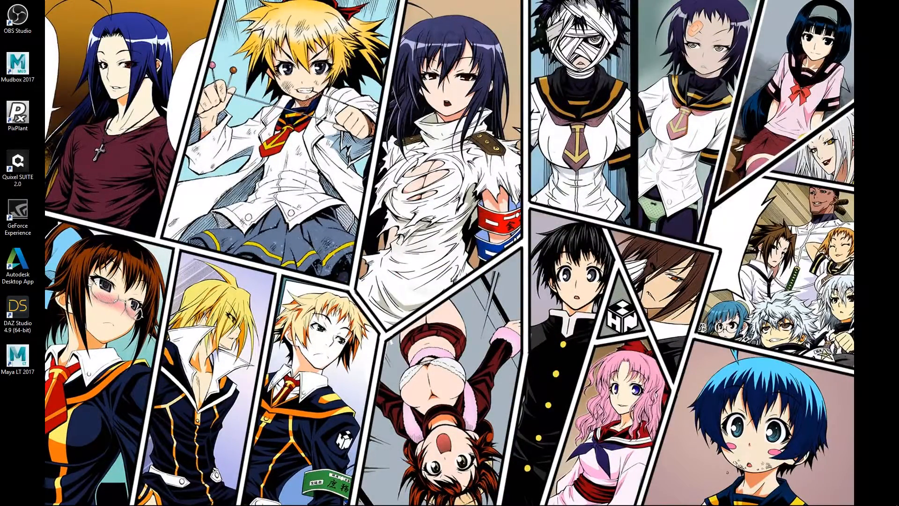
- In File Explorer, delete the leftover Geometry and ThirdPerson folders from Unreal Projects/Foundation1st3rd/Content and close the window
{"action": "left_click_drag", "start_coordinate": [0, 112], "coordinate": [517, 44]}
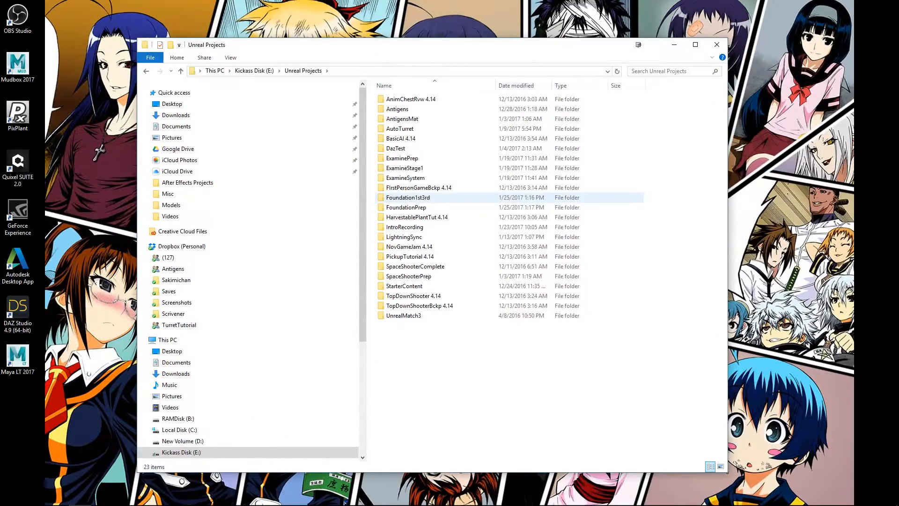
{"action": "double_click", "coordinate": [413, 197]}
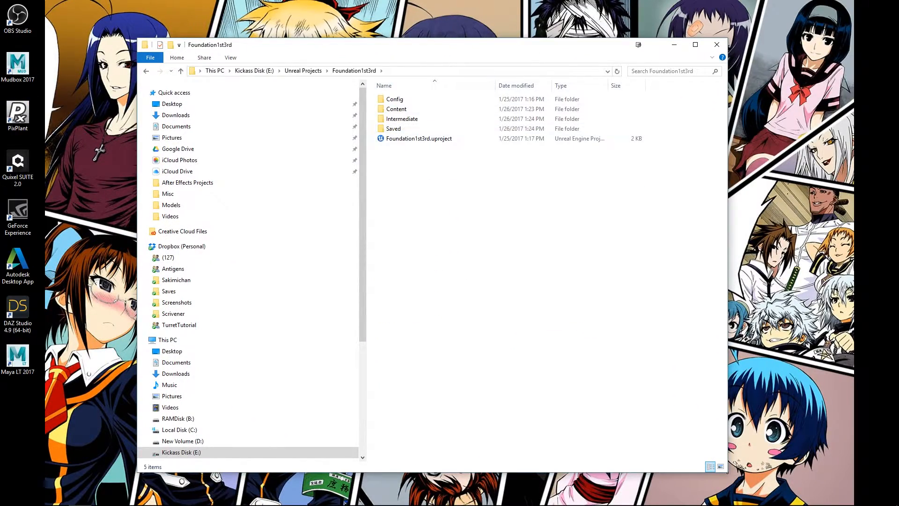
{"action": "double_click", "coordinate": [396, 108]}
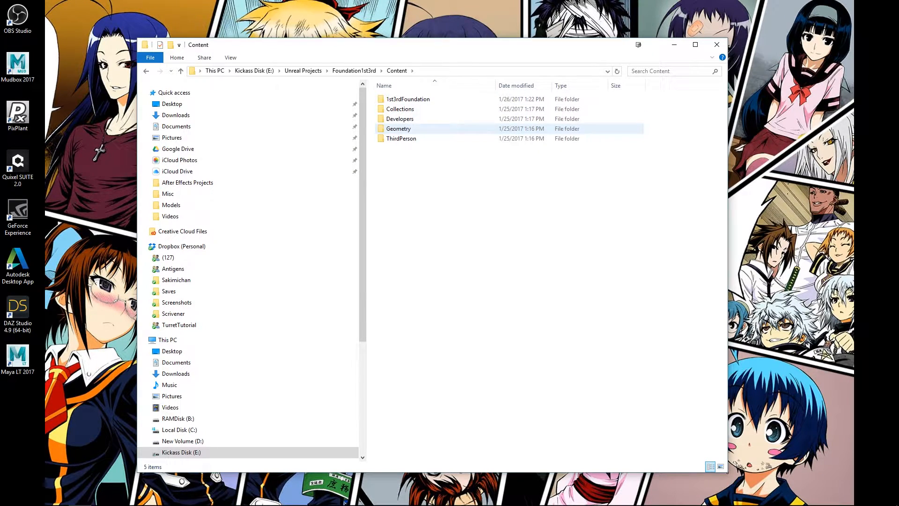
{"action": "left_click", "coordinate": [399, 129]}
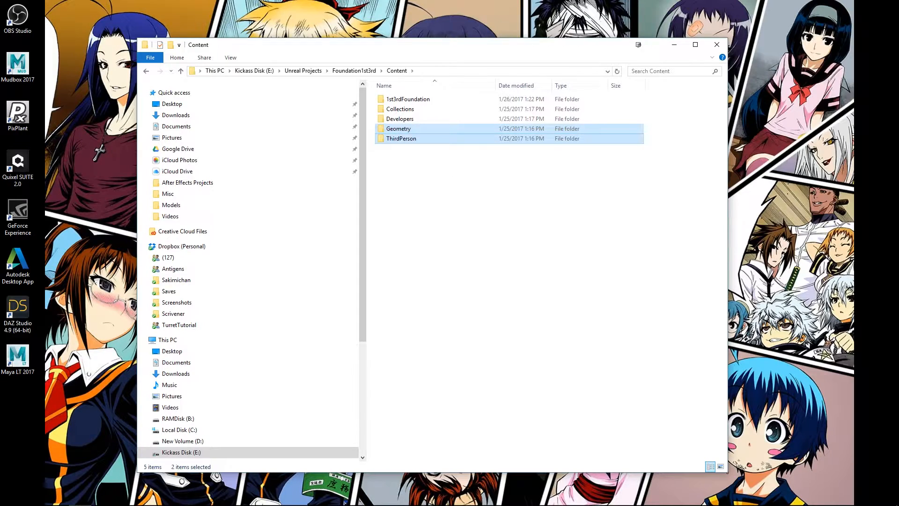
{"action": "right_click", "coordinate": [408, 140]}
{"action": "left_click", "coordinate": [283, 352]}
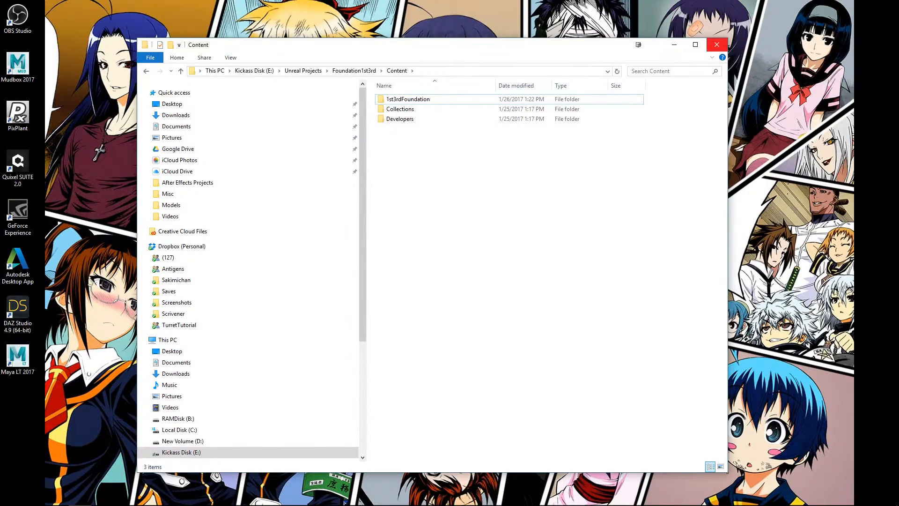
{"action": "left_click", "coordinate": [717, 44]}
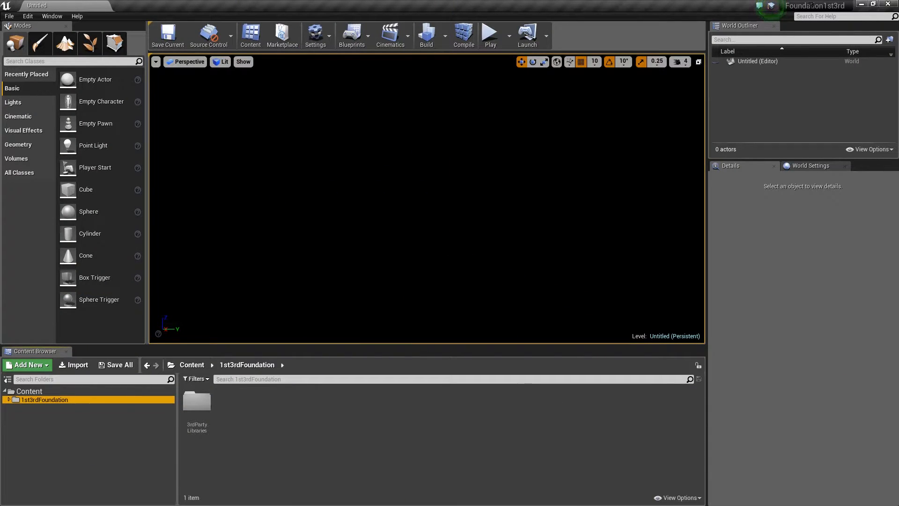
- In the project's Maps & Modes settings, set both Editor Startup Map and Game Default Map to ThirdPersonExampleMap, and close the settings
{"action": "left_click", "coordinate": [315, 35]}
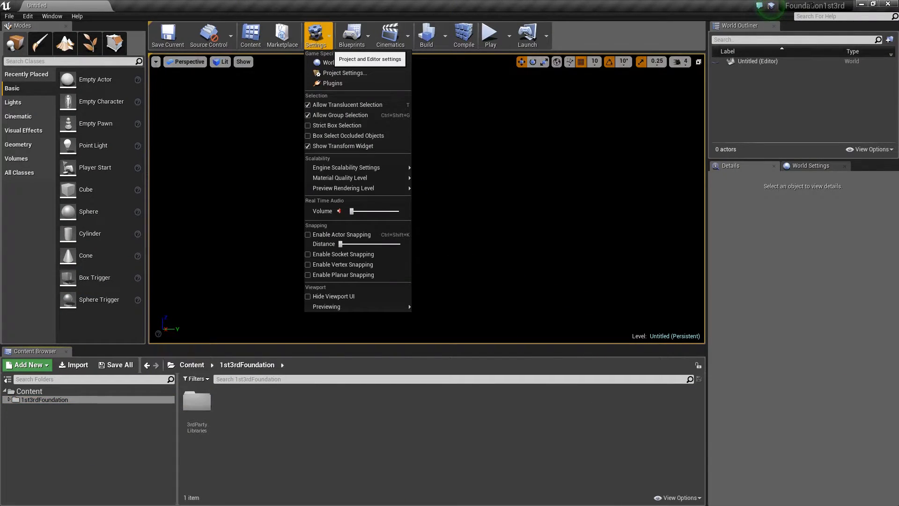
{"action": "left_click", "coordinate": [345, 73]}
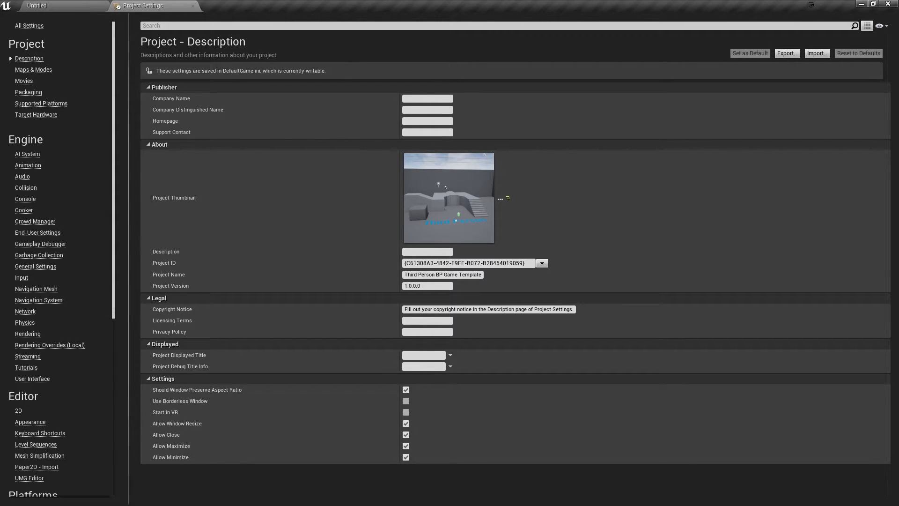
{"action": "left_click", "coordinate": [33, 70]}
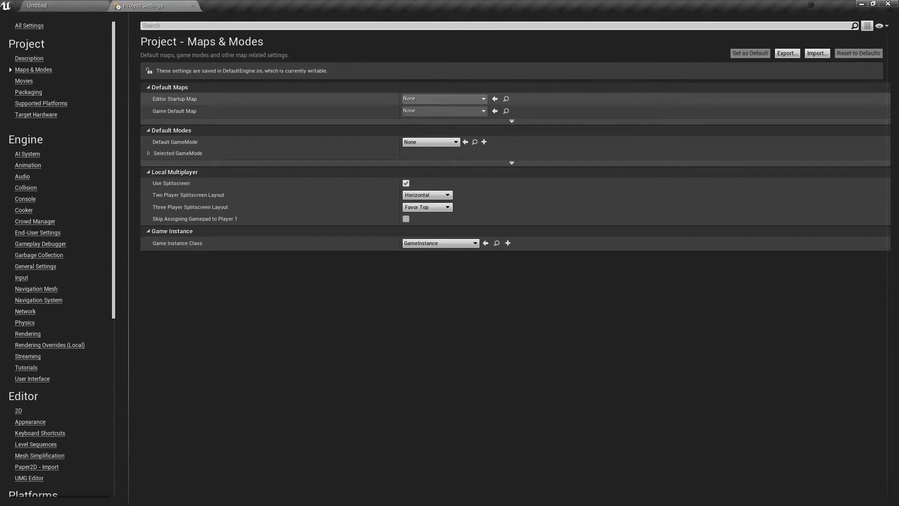
{"action": "left_click", "coordinate": [471, 99]}
{"action": "left_click", "coordinate": [463, 193]}
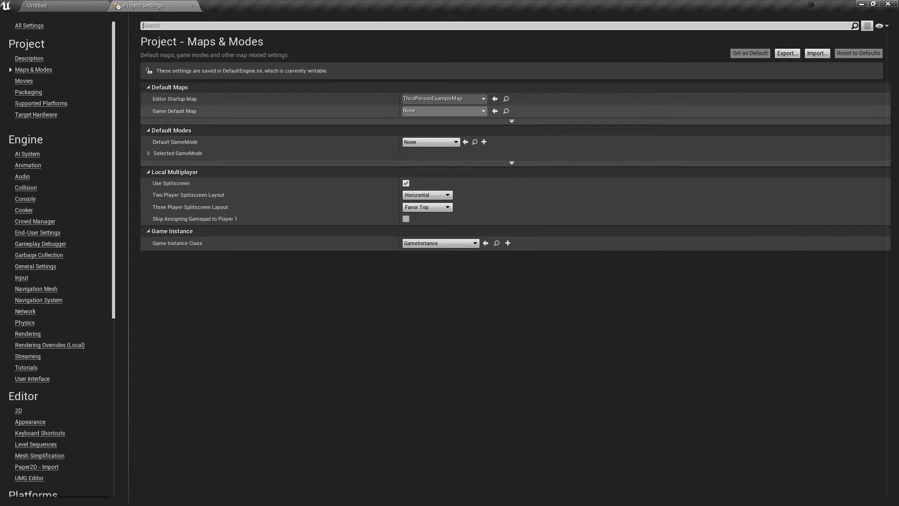
{"action": "left_click", "coordinate": [468, 111]}
{"action": "left_click", "coordinate": [450, 205]}
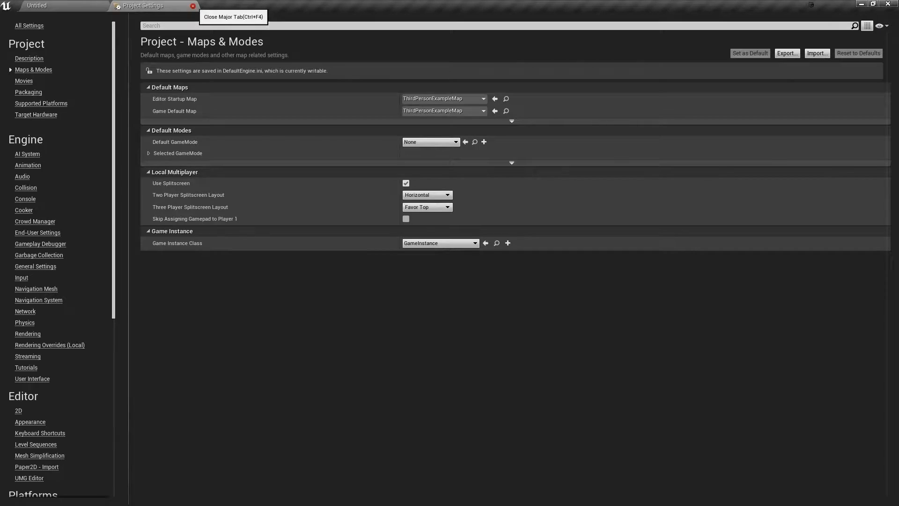
{"action": "left_click", "coordinate": [193, 5]}
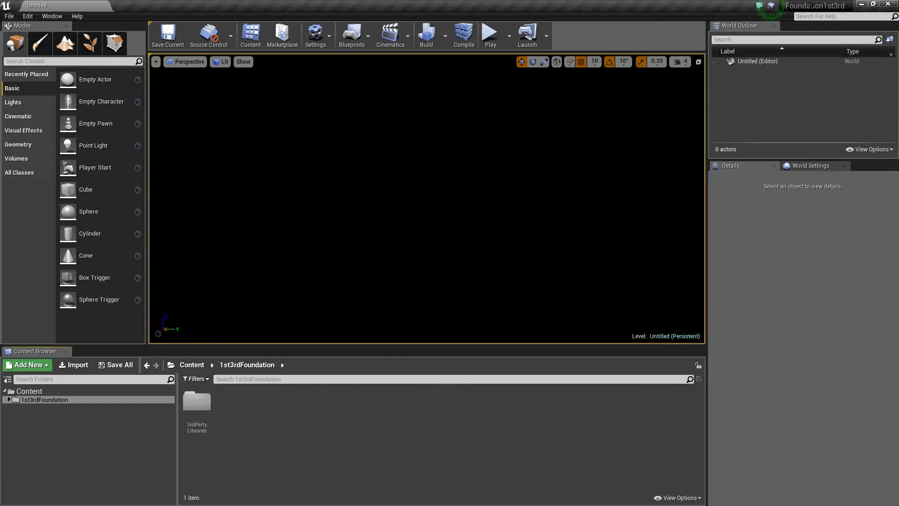
- Open the ThirdPersonExampleMap level from 1st3rdFoundation/3rdPartyLibraries/3rdPersonExample/ThirdPersonBP/Maps
{"action": "left_click", "coordinate": [8, 400]}
{"action": "left_click", "coordinate": [14, 407]}
{"action": "left_click", "coordinate": [19, 415]}
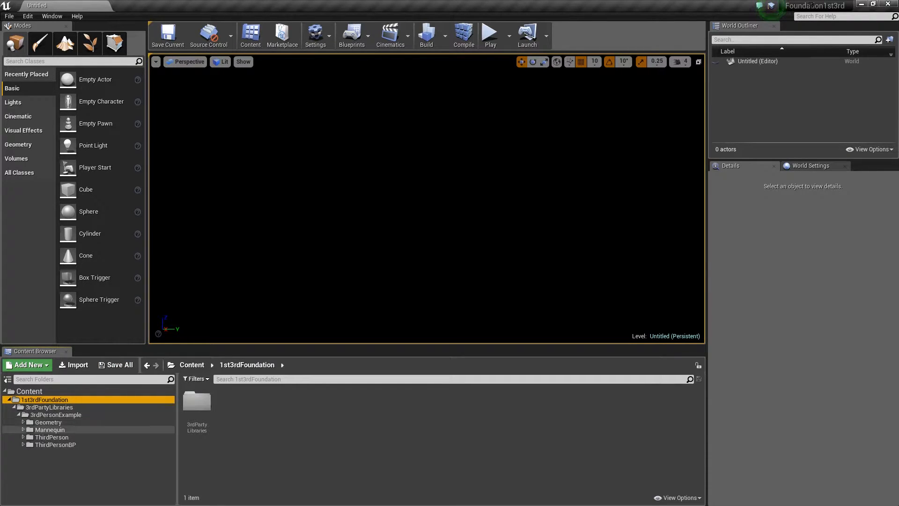
{"action": "left_click", "coordinate": [23, 445]}
{"action": "left_click", "coordinate": [46, 459]}
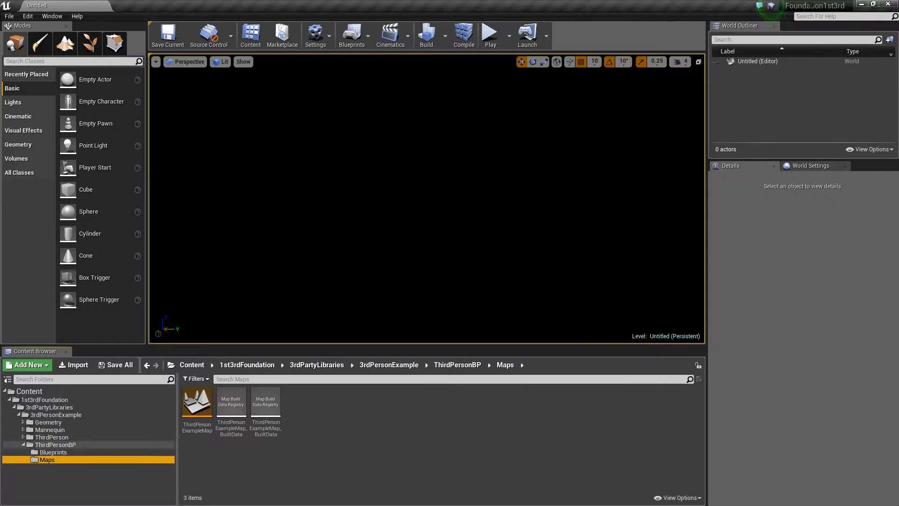
{"action": "double_click", "coordinate": [197, 403]}
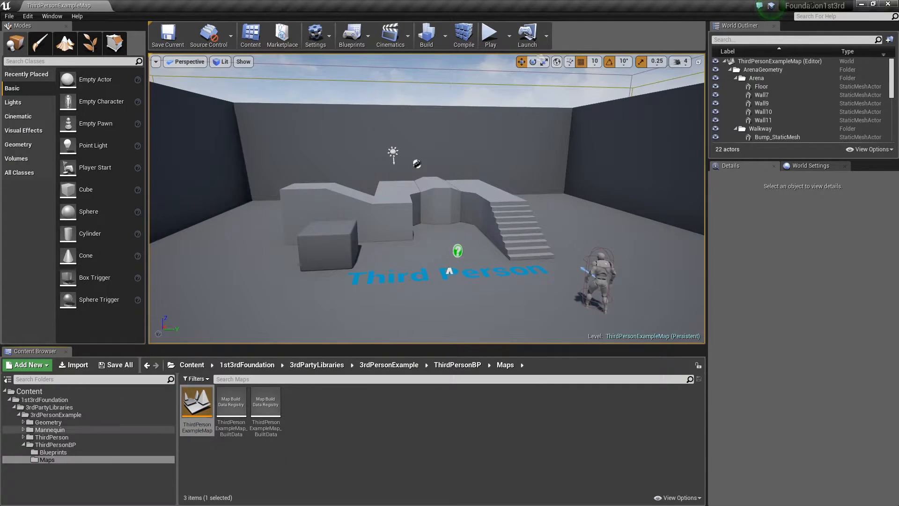
- Collapse the ThirdPersonBP, 3rdPersonExample and 3rdPartyLibraries folders in the content folder tree
{"action": "left_click", "coordinate": [55, 444]}
{"action": "left_click", "coordinate": [23, 444]}
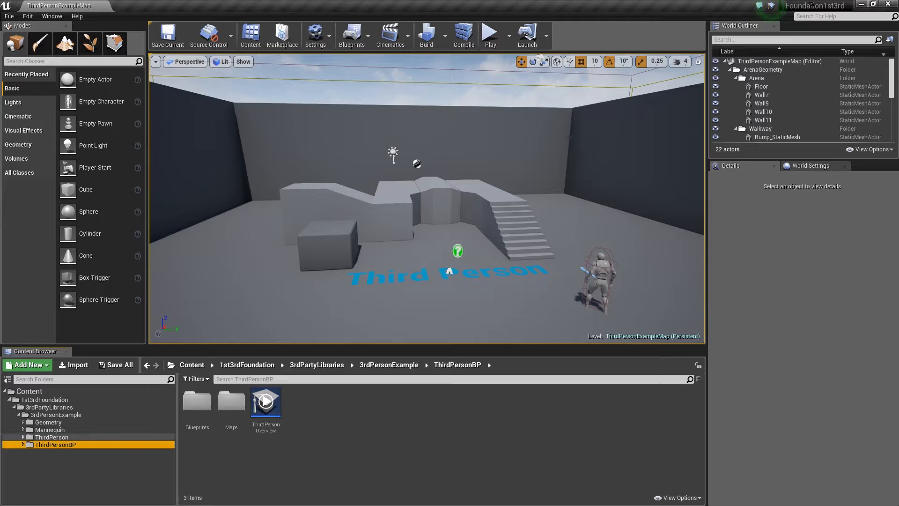
{"action": "left_click", "coordinate": [19, 414]}
{"action": "left_click", "coordinate": [14, 407]}
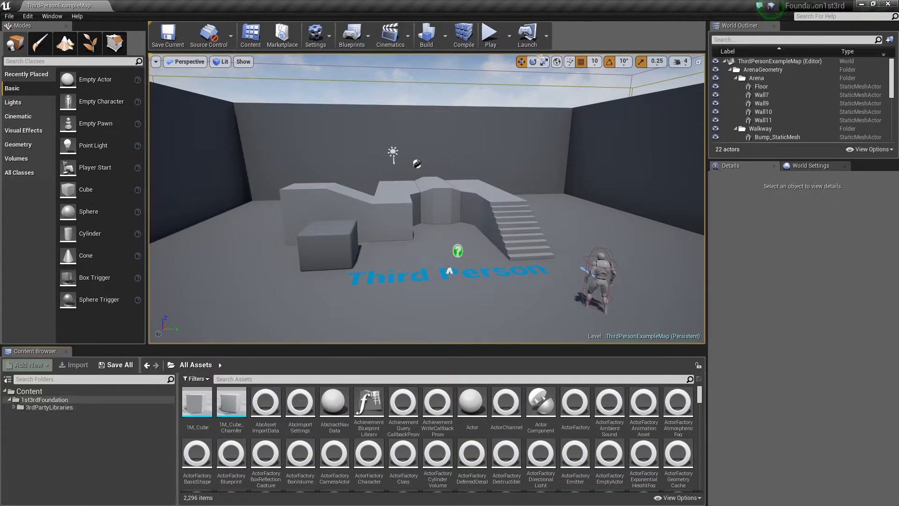
{"action": "left_click", "coordinate": [10, 399]}
{"action": "left_click", "coordinate": [9, 16]}
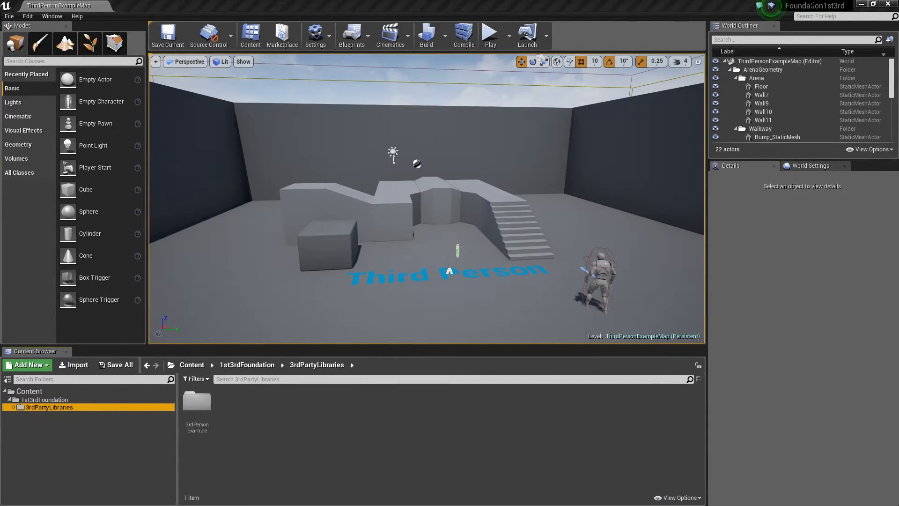
- In the Epic Games Launcher, add the Animation Starter Pack to the Foundation1st3rd project and minimize the launcher
{"action": "left_click_drag", "start_coordinate": [0, 11], "coordinate": [462, 24]}
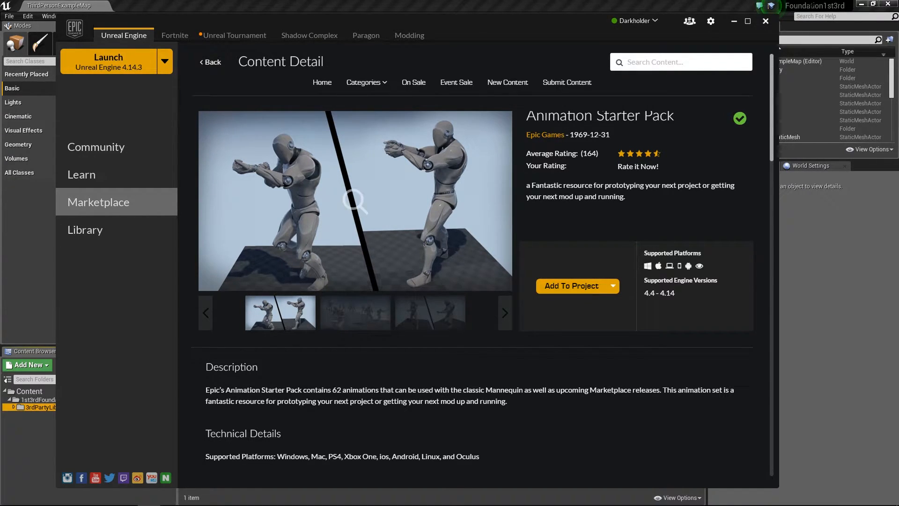
{"action": "left_click", "coordinate": [572, 286]}
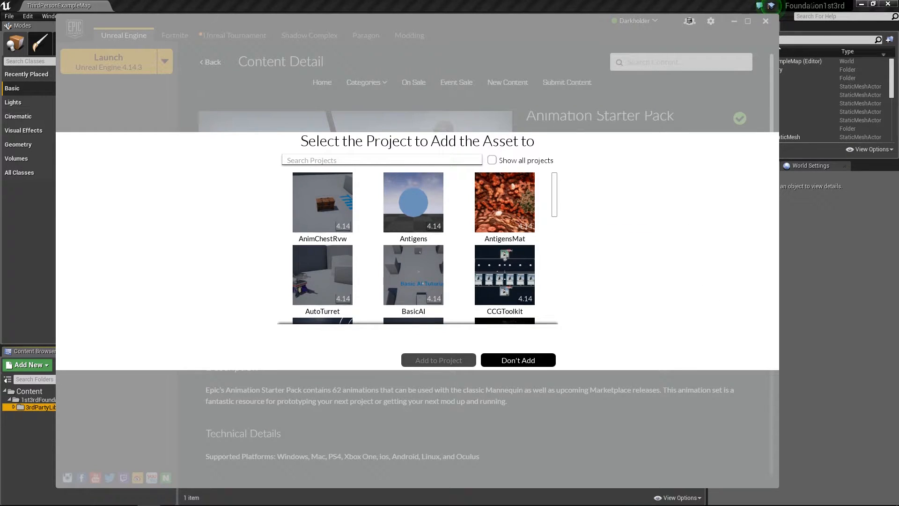
{"action": "scroll", "coordinate": [417, 248], "scroll_direction": "down", "scroll_amount": 6}
{"action": "scroll", "coordinate": [415, 225], "scroll_direction": "up", "scroll_amount": 2}
{"action": "left_click", "coordinate": [413, 215]}
{"action": "left_click", "coordinate": [439, 361]}
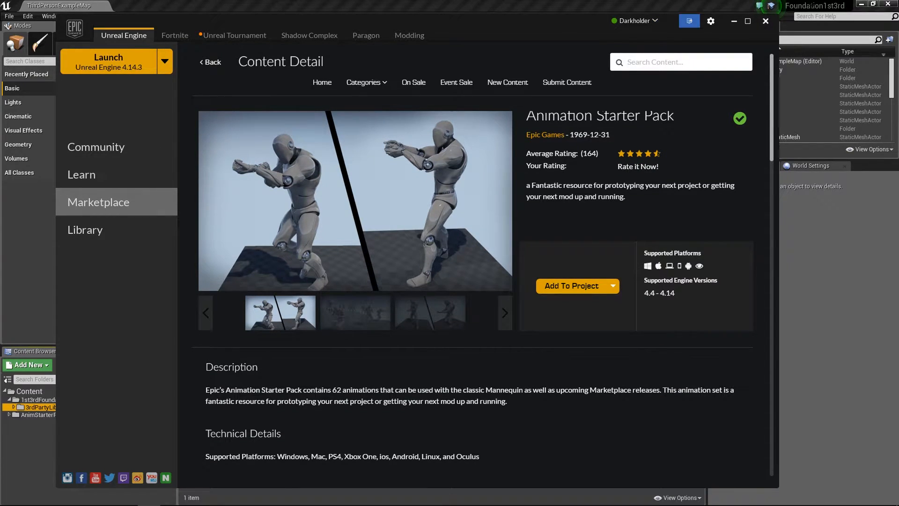
{"action": "left_click", "coordinate": [733, 21]}
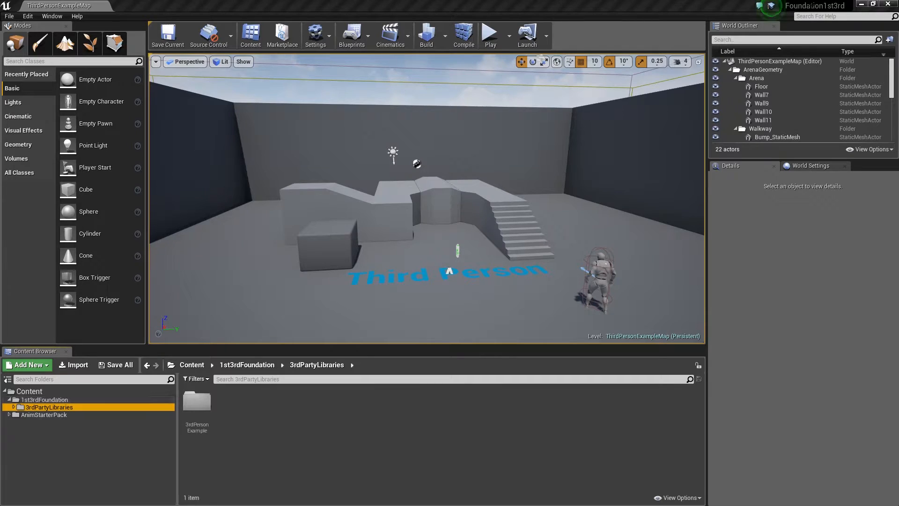
- Move the AnimStarterPack folder from Content into 1st3rdFoundation/3rdPartyLibraries and look through its assets
{"action": "left_click", "coordinate": [29, 391]}
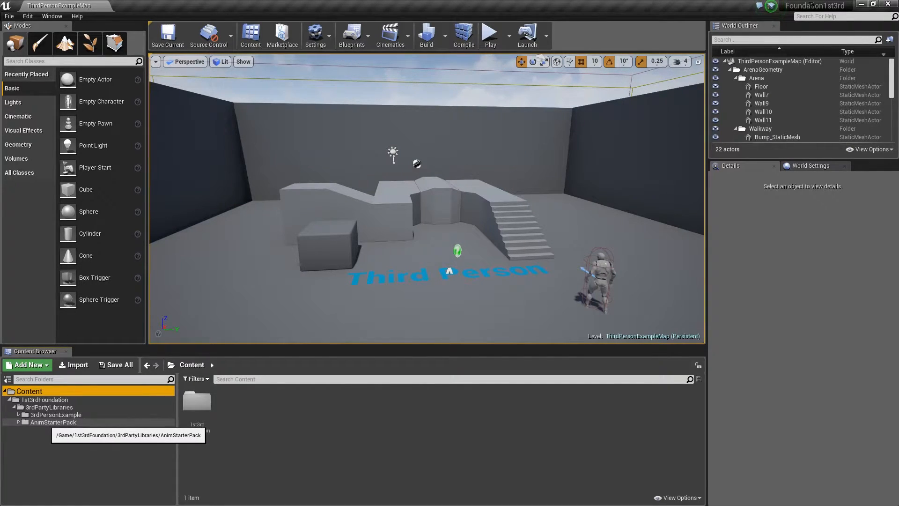
{"action": "left_click", "coordinate": [53, 422]}
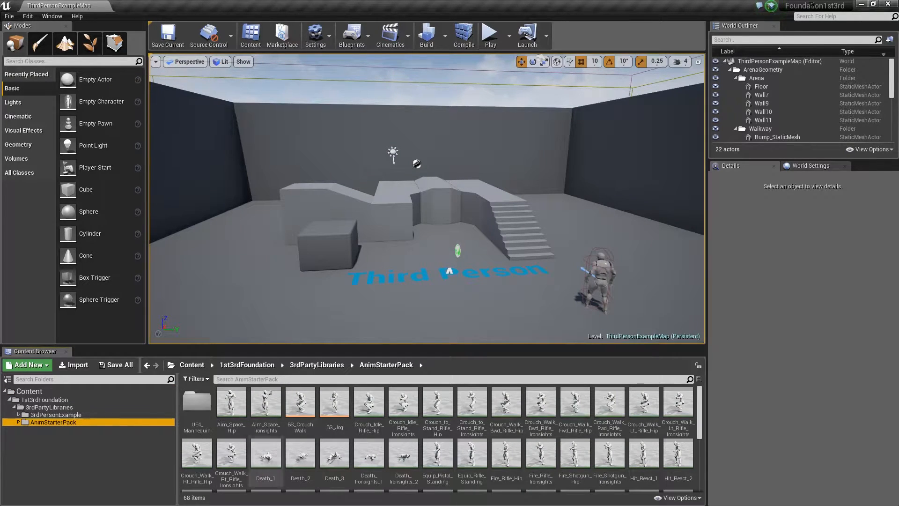
{"action": "scroll", "coordinate": [575, 445], "scroll_direction": "down", "scroll_amount": 1}
{"action": "scroll", "coordinate": [576, 440], "scroll_direction": "down", "scroll_amount": 5}
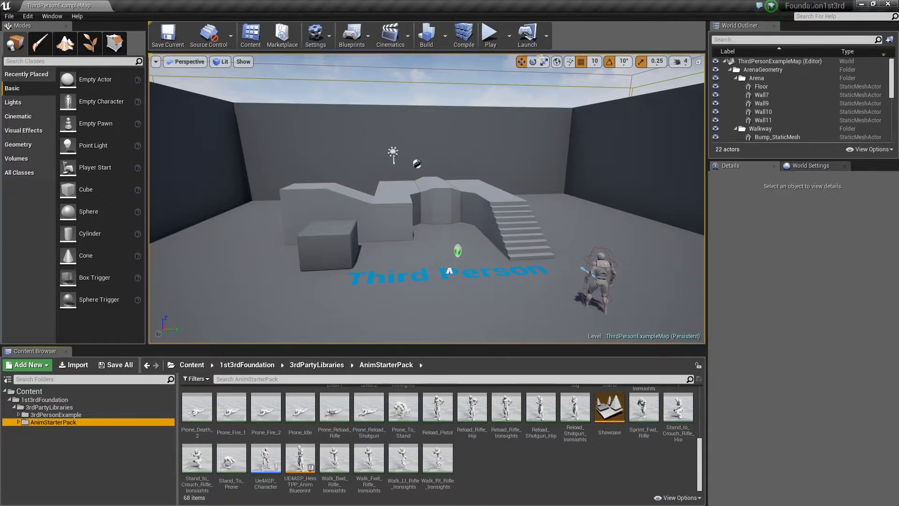
- Duplicate the ThirdPersonCharacter blueprint in 3rdPersonExample/ThirdPersonBP/Blueprints and name the copy BP_PlayerCharacter
{"action": "left_click", "coordinate": [18, 415]}
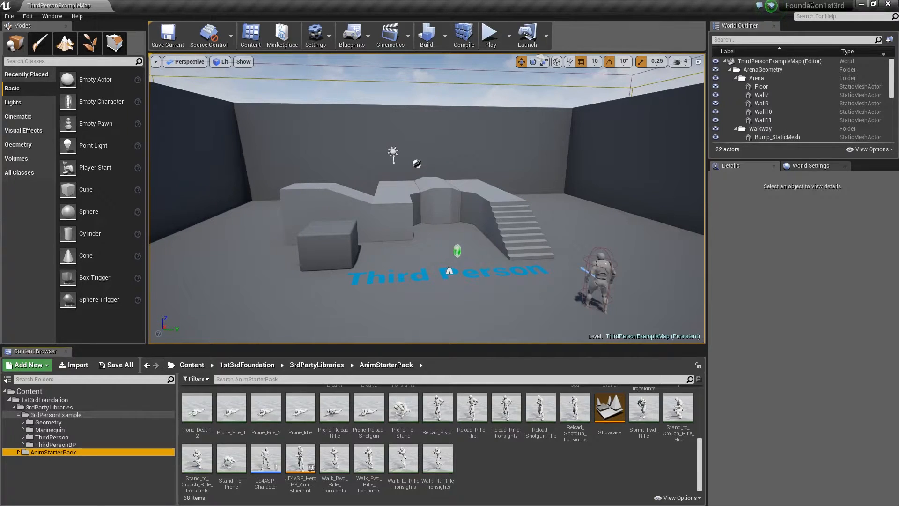
{"action": "left_click", "coordinate": [55, 444]}
{"action": "left_click", "coordinate": [23, 444]}
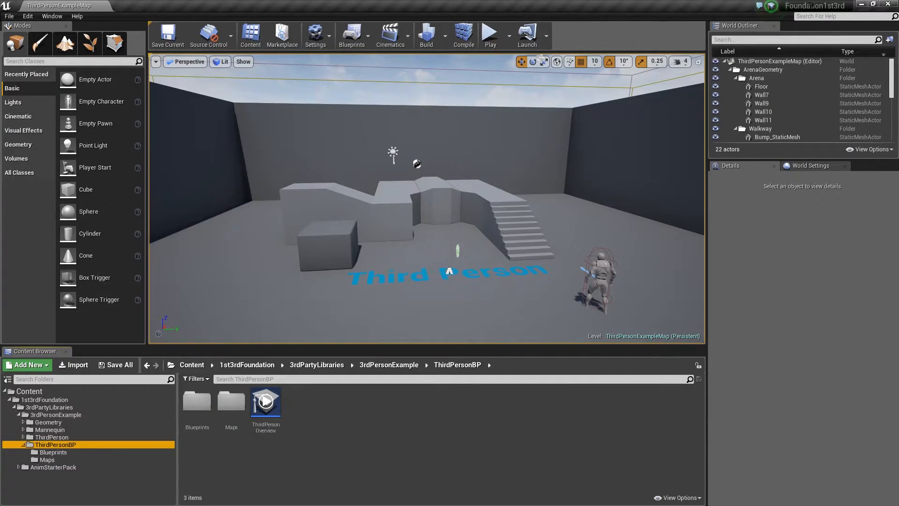
{"action": "left_click", "coordinate": [53, 452]}
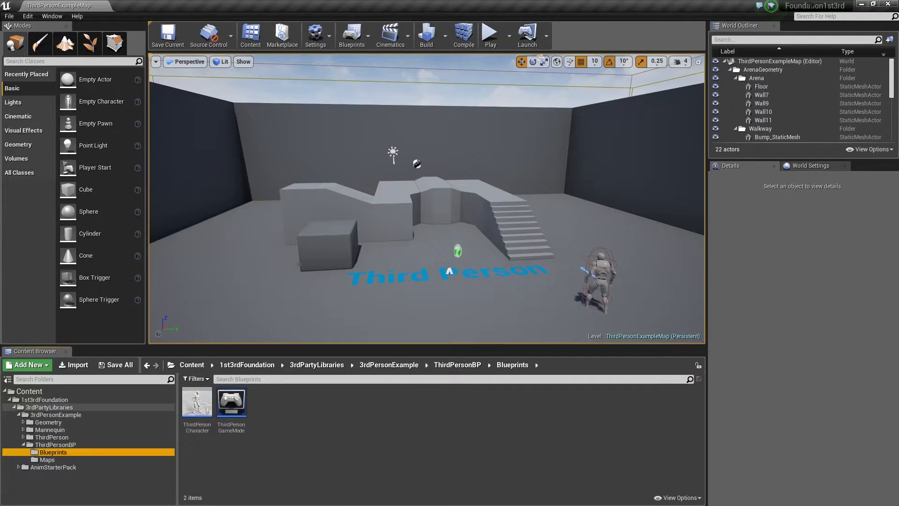
{"action": "mouse_move", "coordinate": [198, 402]}
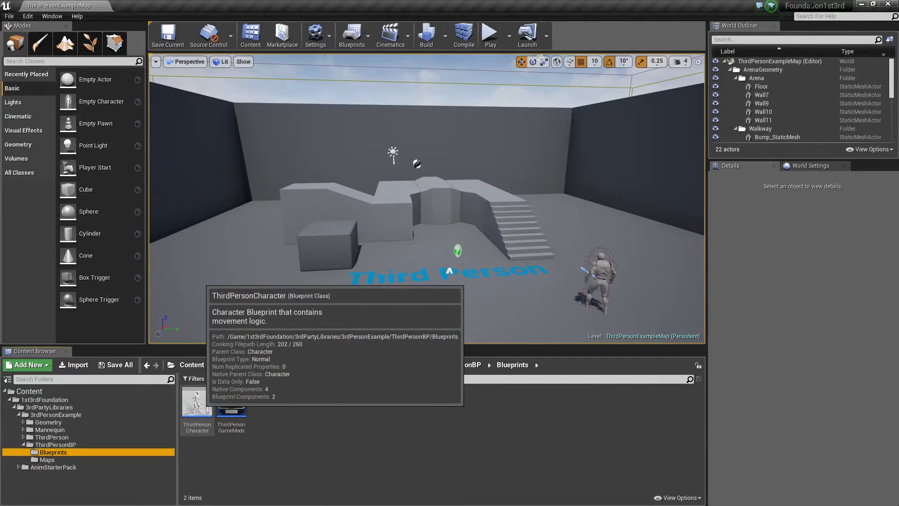
{"action": "right_click", "coordinate": [199, 402]}
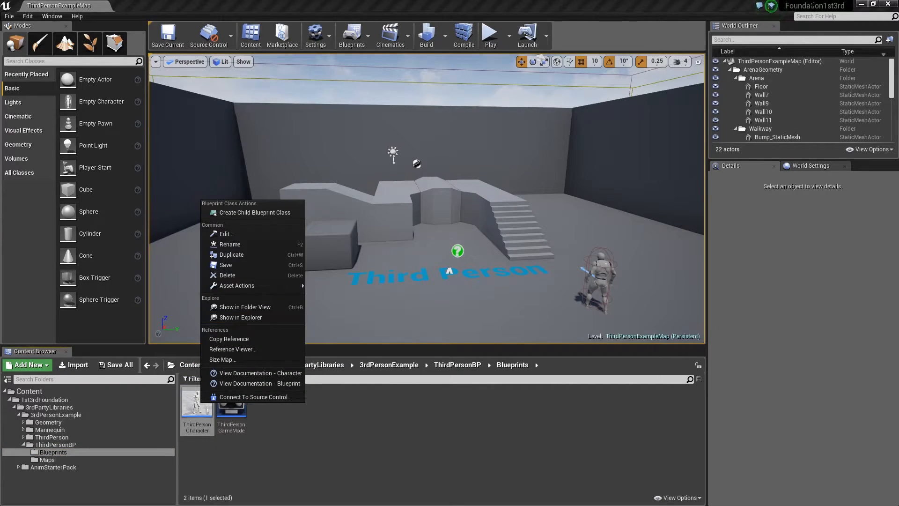
{"action": "left_click", "coordinate": [234, 254]}
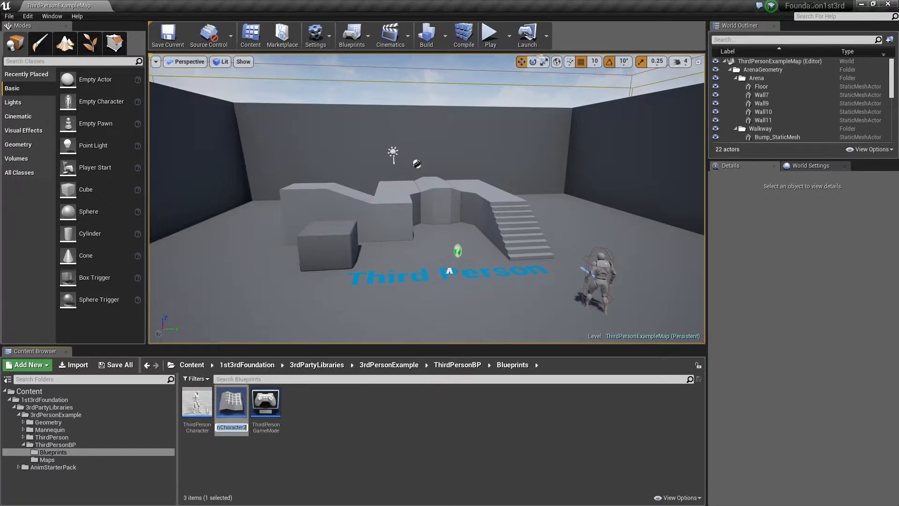
{"action": "type", "text": "B"}
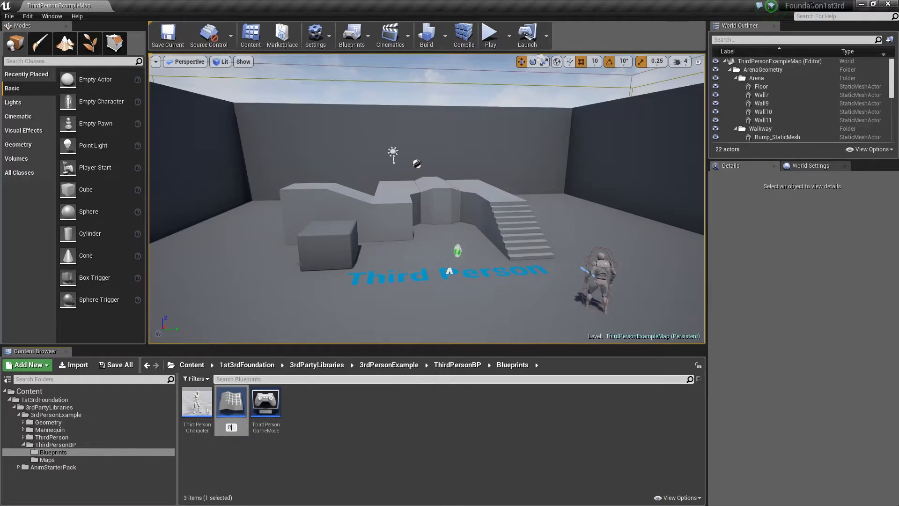
{"action": "type", "text": "P_PlayerChara"}
{"action": "type", "text": "cter"}
{"action": "key", "text": "Return"}
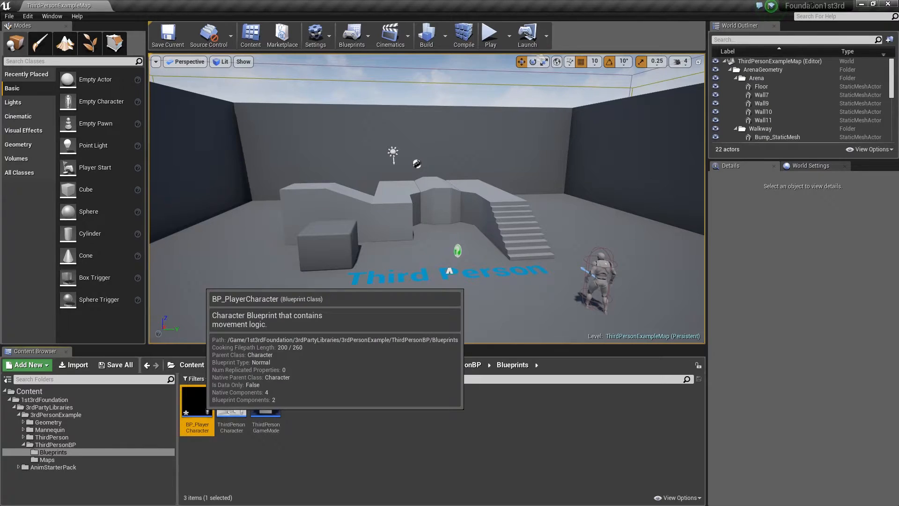
- Create a new folder named Core inside 1st3rdFoundation
{"action": "left_click", "coordinate": [39, 393]}
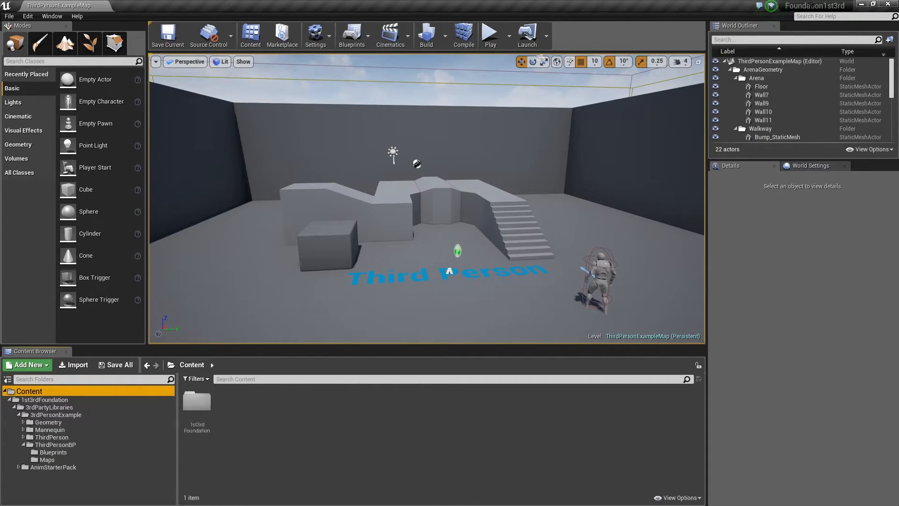
{"action": "right_click", "coordinate": [247, 408]}
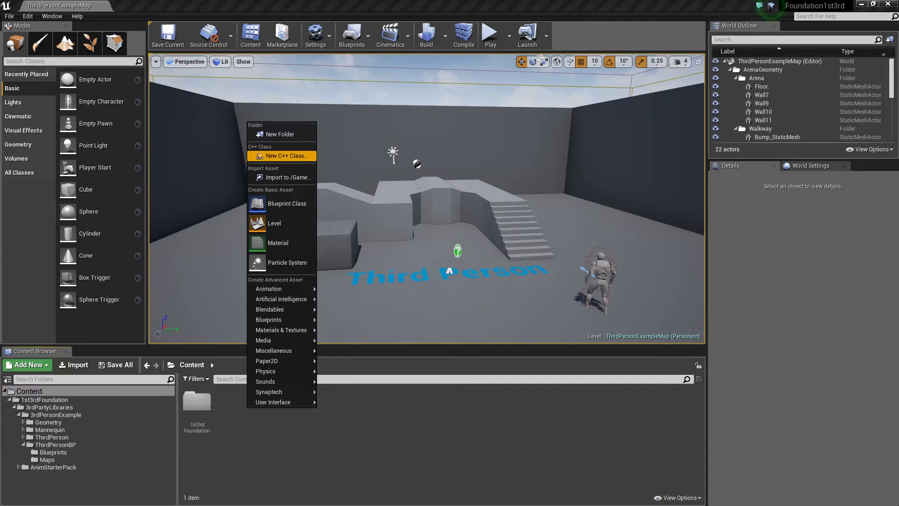
{"action": "double_click", "coordinate": [197, 403]}
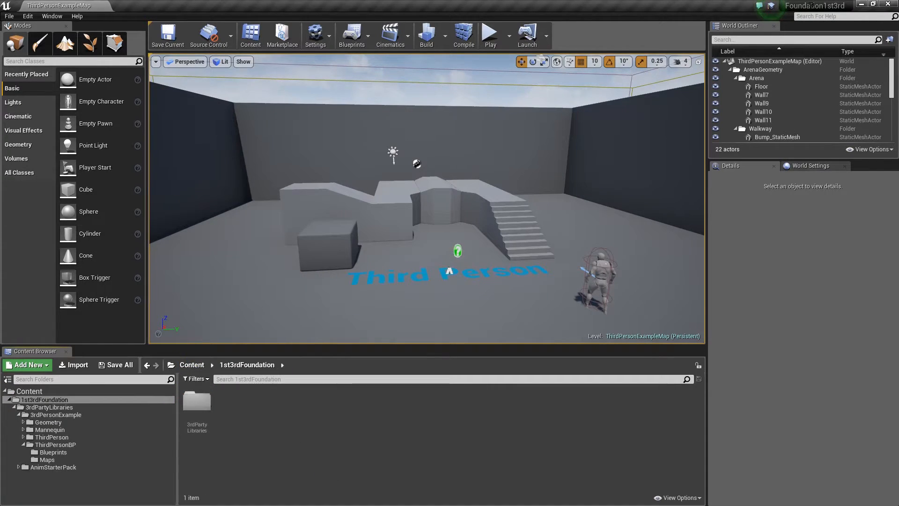
{"action": "right_click", "coordinate": [275, 408]}
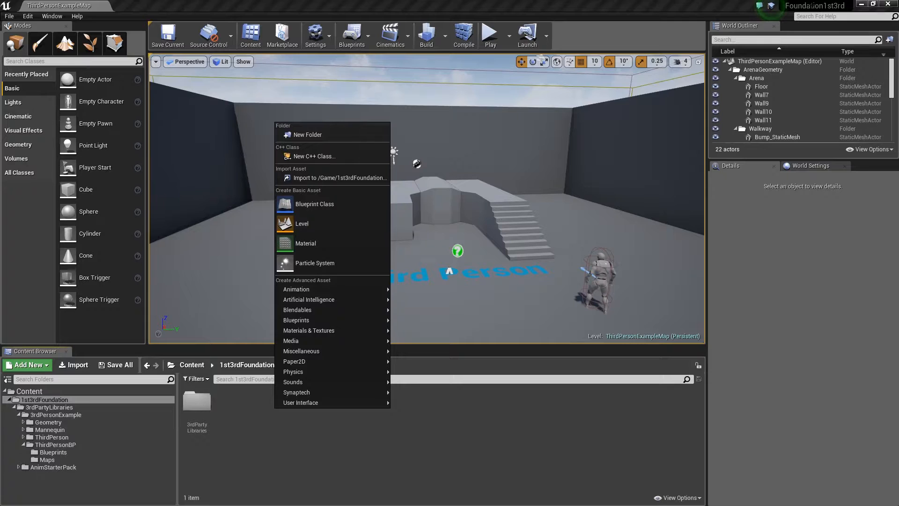
{"action": "left_click", "coordinate": [292, 131]}
{"action": "type", "text": "Core"}
{"action": "key", "text": "Return"}
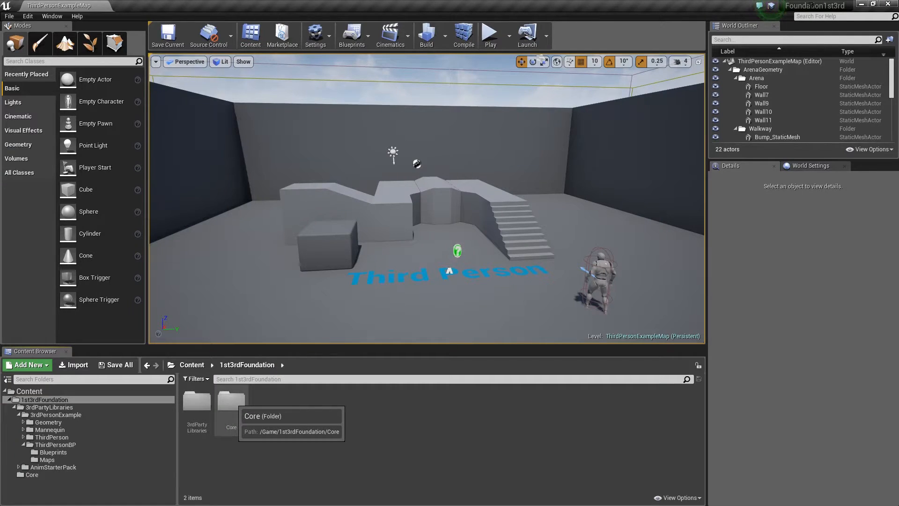
- Create a new folder named Characters inside the Core folder
{"action": "double_click", "coordinate": [231, 401]}
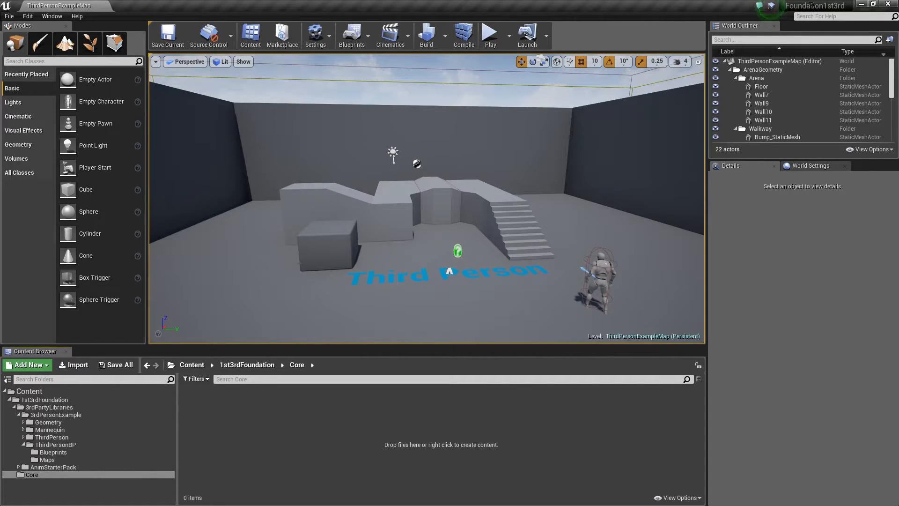
{"action": "right_click", "coordinate": [267, 422]}
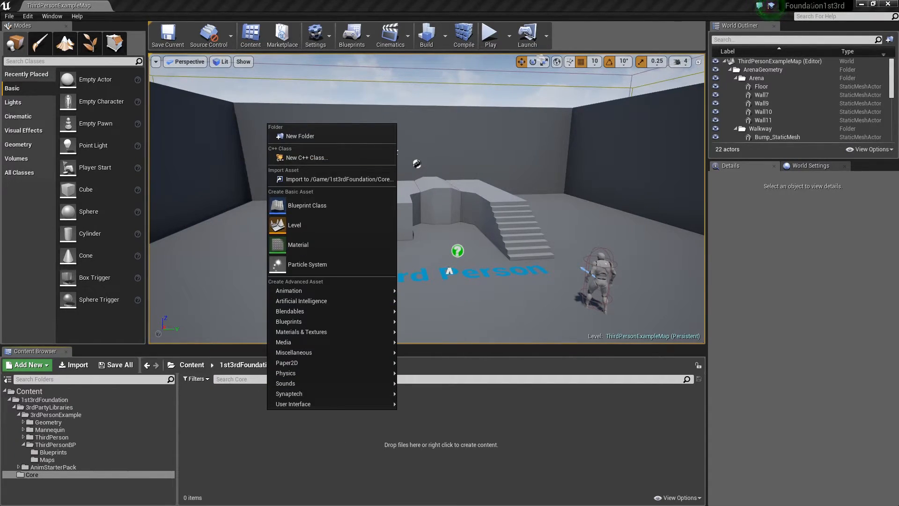
{"action": "left_click", "coordinate": [300, 136]}
{"action": "type", "text": "Characters"}
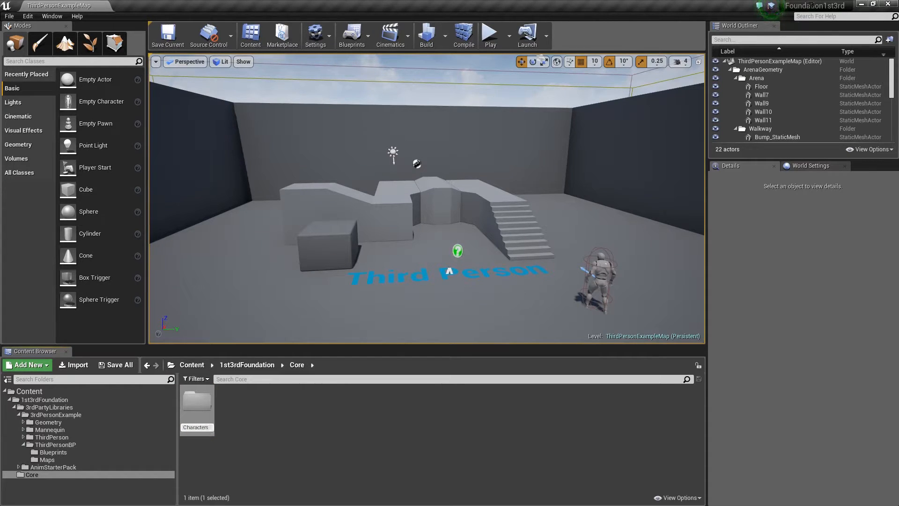
{"action": "key", "text": "Return"}
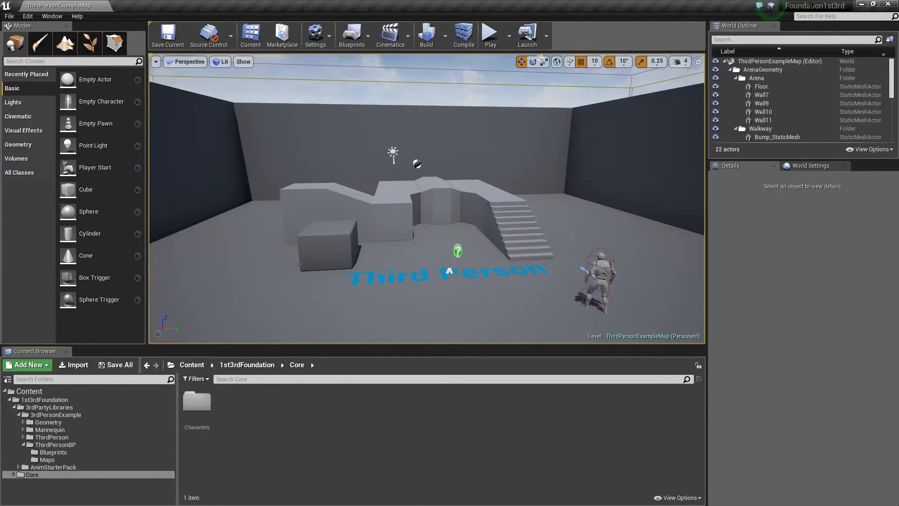
- Move the BP_PlayerCharacter blueprint from ThirdPersonBP/Blueprints into the Core/Characters folder
{"action": "left_click", "coordinate": [14, 475]}
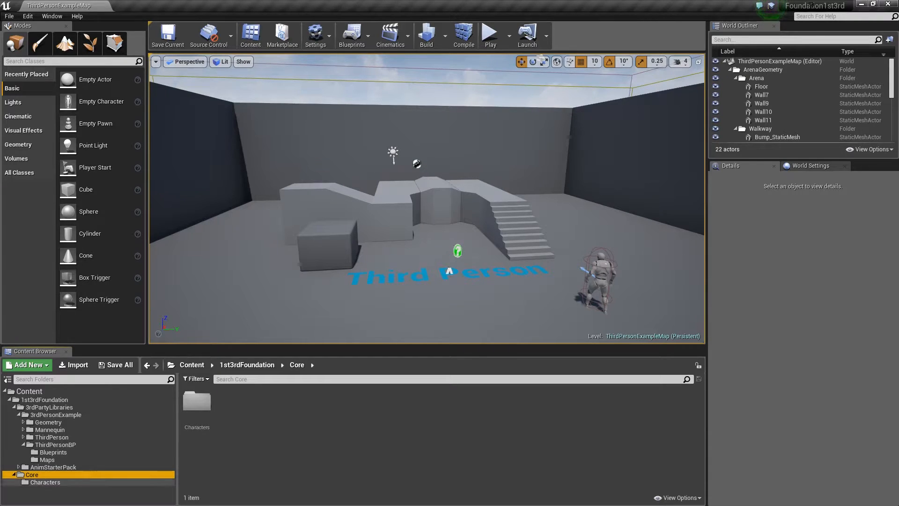
{"action": "left_click", "coordinate": [53, 452]}
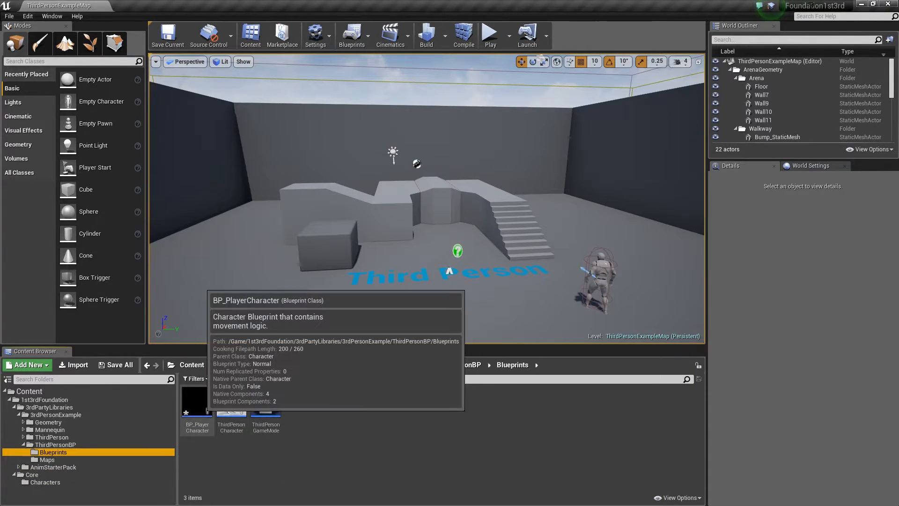
{"action": "left_click_drag", "start_coordinate": [197, 408], "coordinate": [57, 483]}
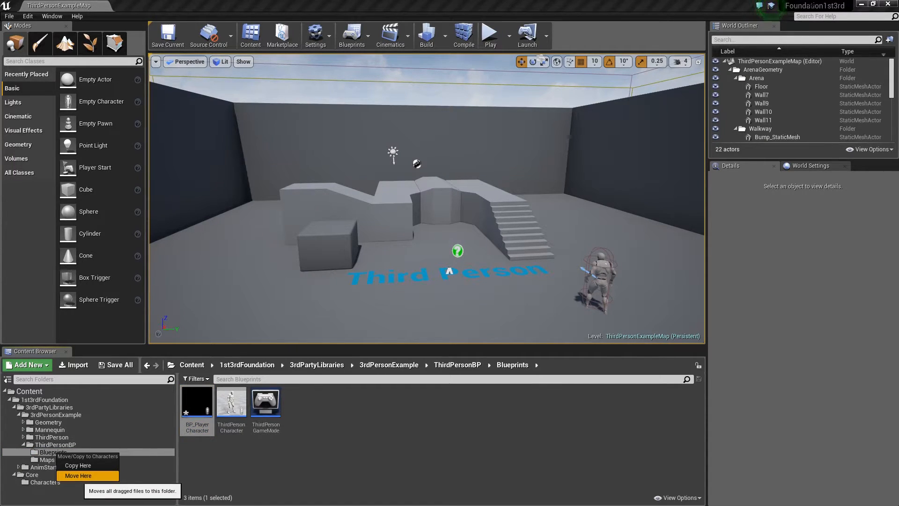
{"action": "left_click", "coordinate": [79, 475]}
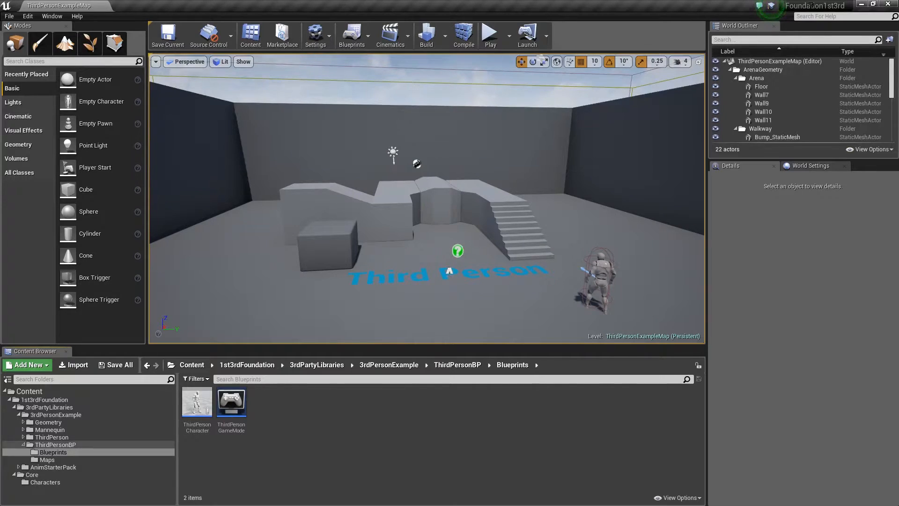
- Collapse the 3rdPartyLibraries folder tree and show the contents of Core/Characters
{"action": "left_click", "coordinate": [23, 445]}
{"action": "left_click", "coordinate": [18, 414]}
{"action": "left_click", "coordinate": [13, 407]}
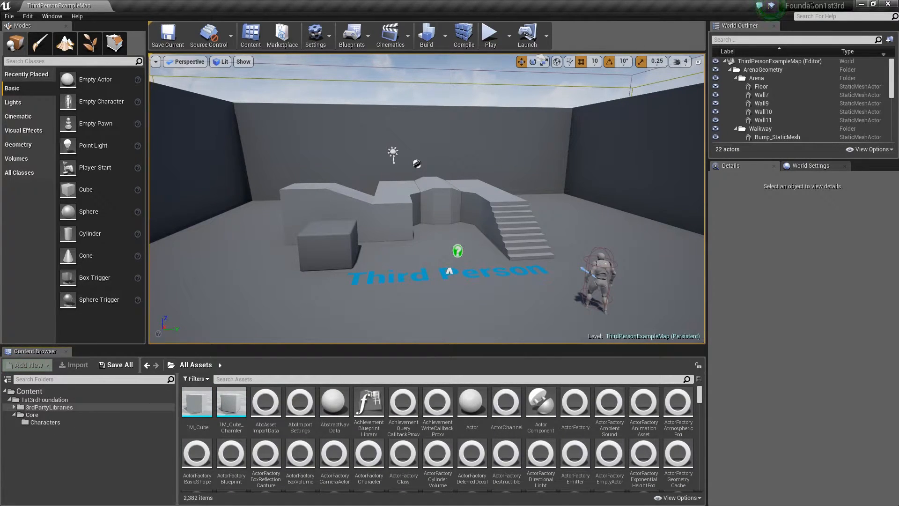
{"action": "left_click", "coordinate": [9, 399]}
{"action": "left_click", "coordinate": [9, 399]}
{"action": "left_click", "coordinate": [36, 423]}
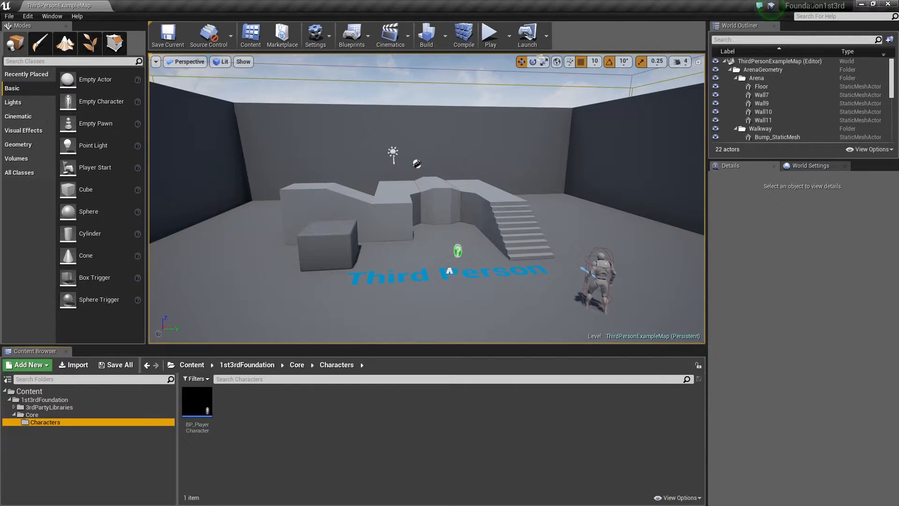
- Open the BP_PlayerCharacter blueprint, look over its Event Graph, and bring up its Viewport
{"action": "double_click", "coordinate": [197, 403]}
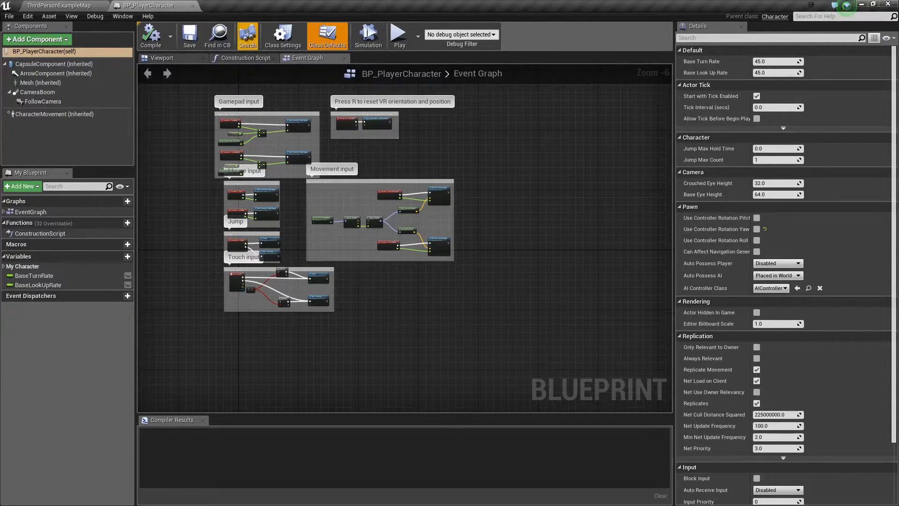
{"action": "scroll", "coordinate": [309, 170], "scroll_direction": "up", "scroll_amount": 1}
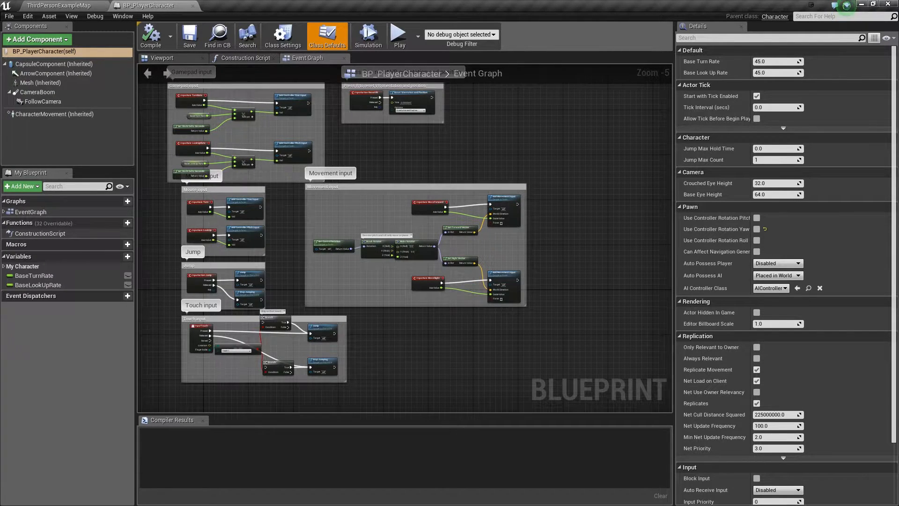
{"action": "scroll", "coordinate": [309, 172], "scroll_direction": "up", "scroll_amount": 1}
{"action": "scroll", "coordinate": [412, 155], "scroll_direction": "down", "scroll_amount": 1}
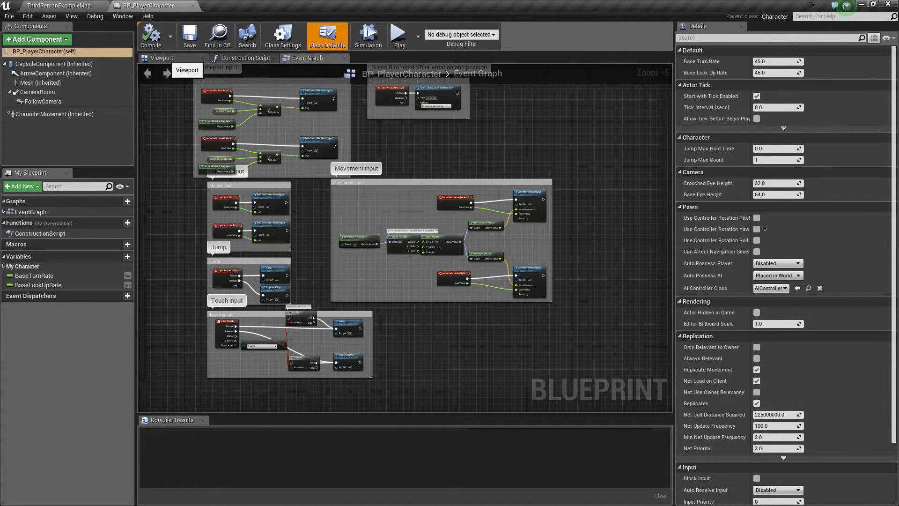
{"action": "left_click", "coordinate": [162, 57]}
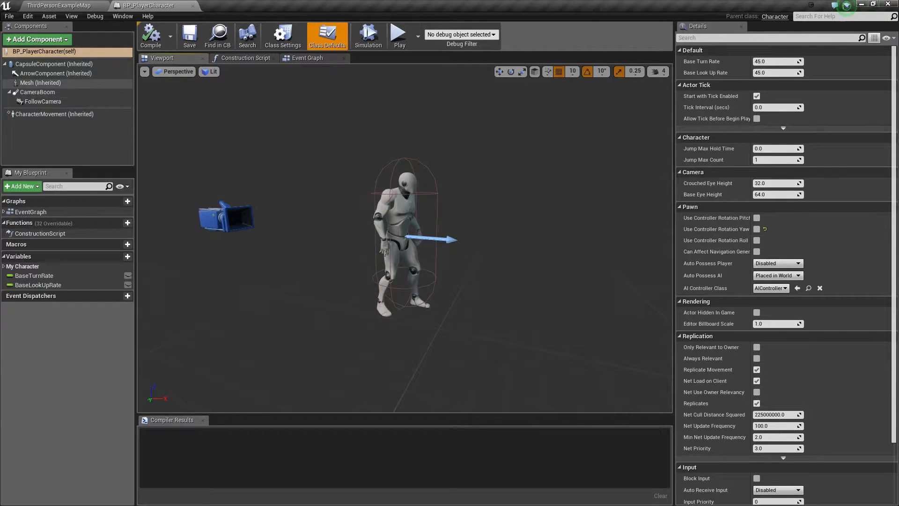
- Set the Mesh component's skeletal mesh to the SK_Mannequin from AnimStarterPack/UE4_Mannequin/Mesh
{"action": "left_click", "coordinate": [40, 83]}
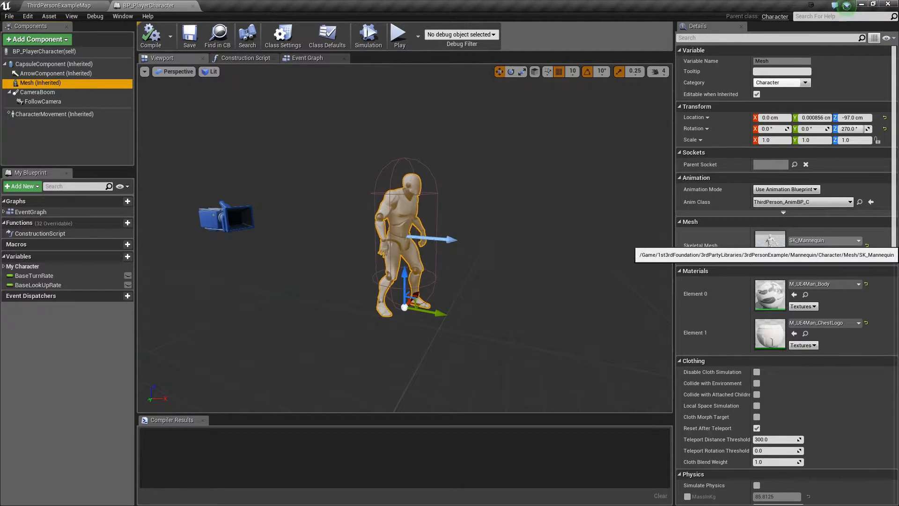
{"action": "left_click", "coordinate": [824, 240]}
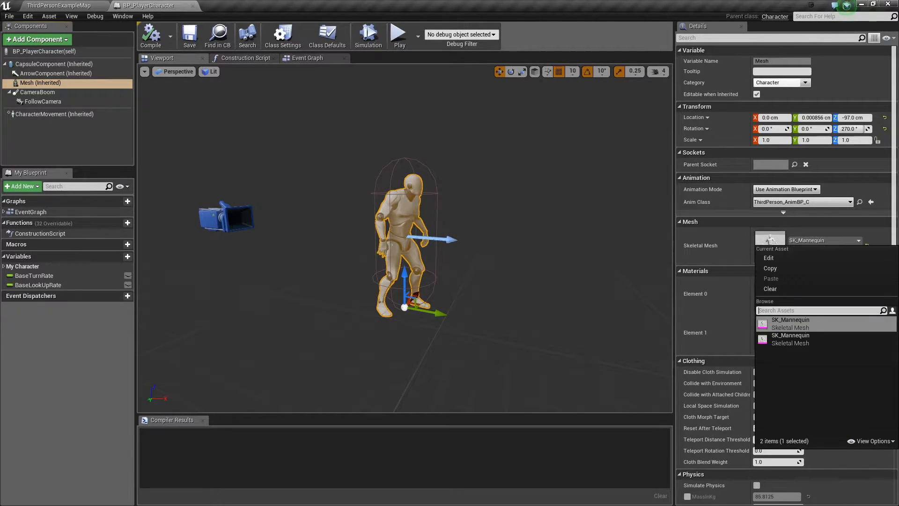
{"action": "mouse_move", "coordinate": [815, 340]}
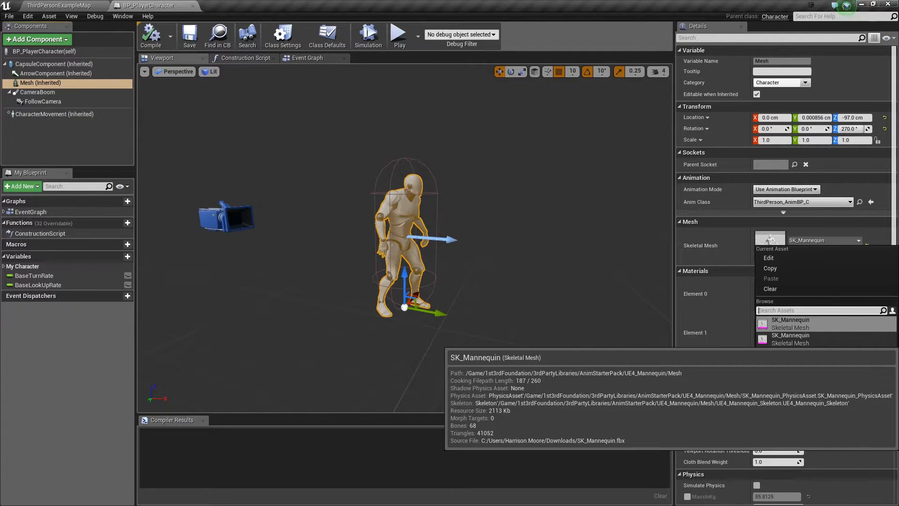
{"action": "left_click", "coordinate": [791, 323]}
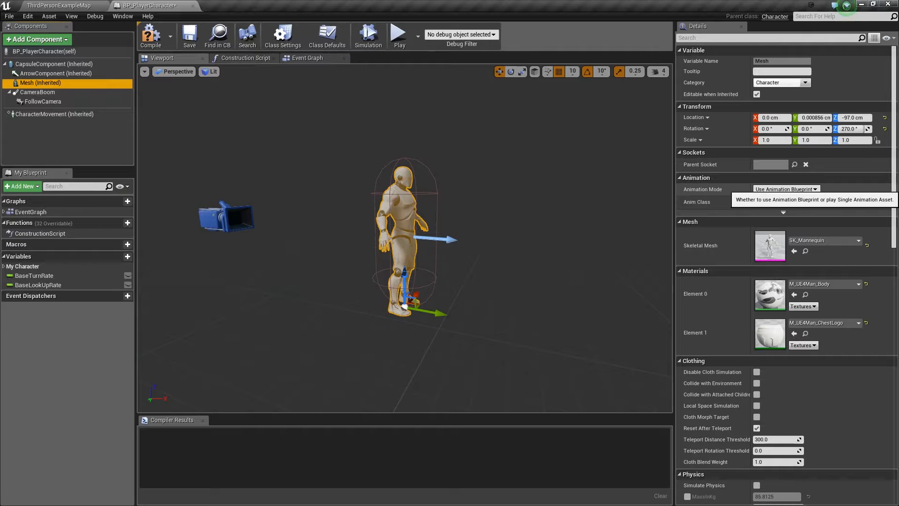
- Assign UE4ASP_HeroTPP_AnimBlueprint as the mesh's Anim Class and compile the blueprint
{"action": "left_click", "coordinate": [803, 202]}
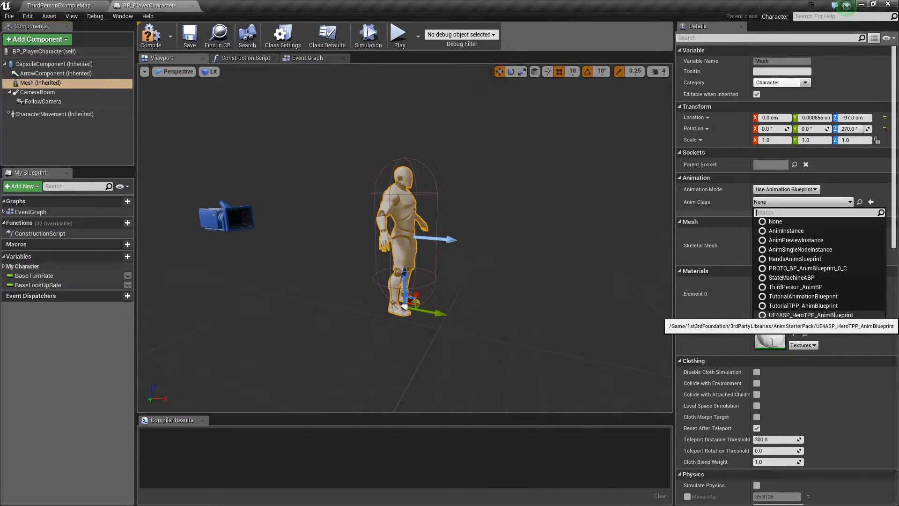
{"action": "left_click", "coordinate": [810, 315]}
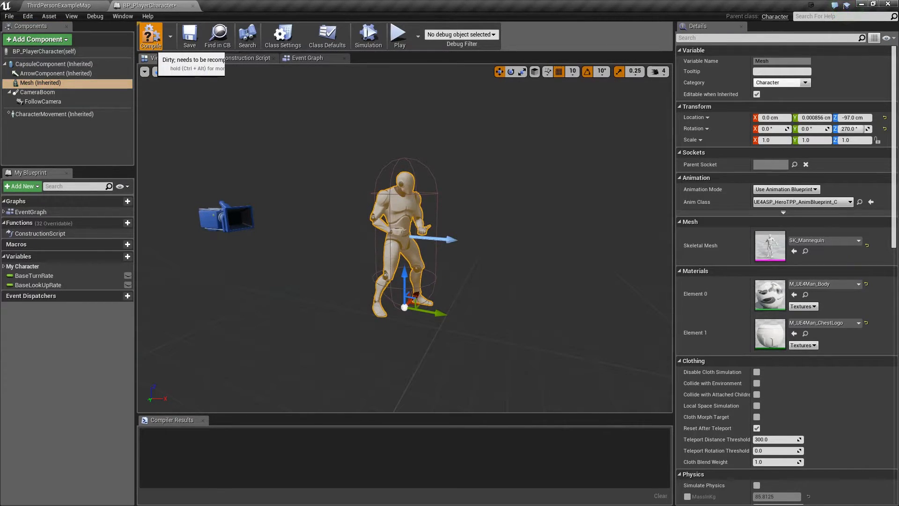
{"action": "left_click", "coordinate": [151, 35]}
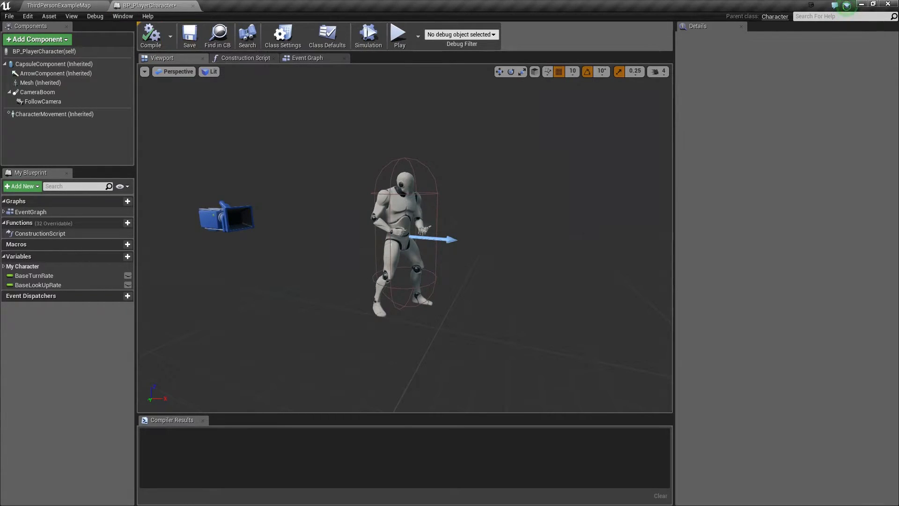
- Play-test ThirdPersonExampleMap by running the character around the stairs and walkway, and end the session
{"action": "left_click", "coordinate": [59, 5]}
{"action": "left_click", "coordinate": [490, 36]}
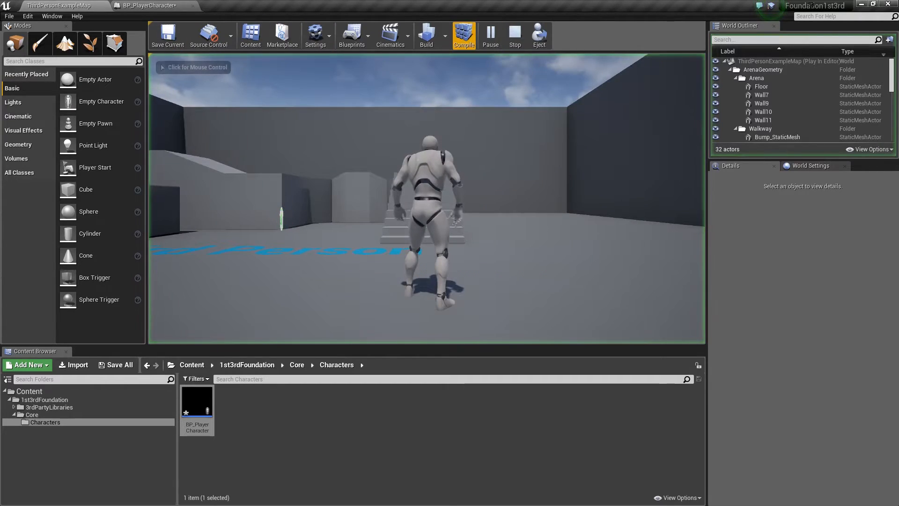
{"action": "key", "text": "w"}
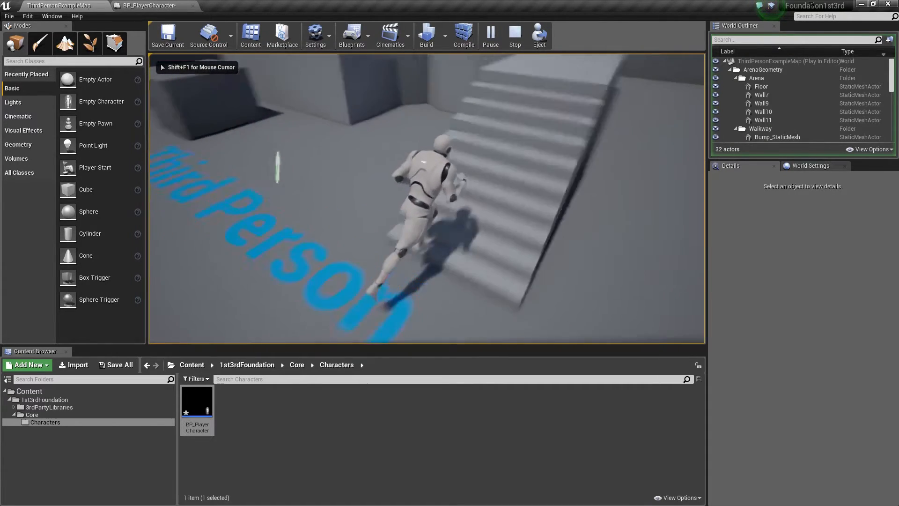
{"action": "key", "text": "d"}
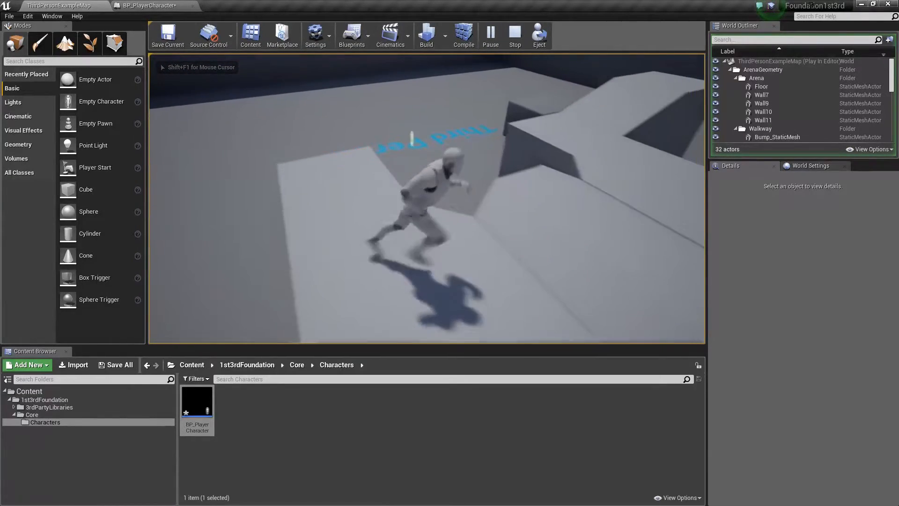
{"action": "key", "text": "w"}
{"action": "key", "text": "w"}
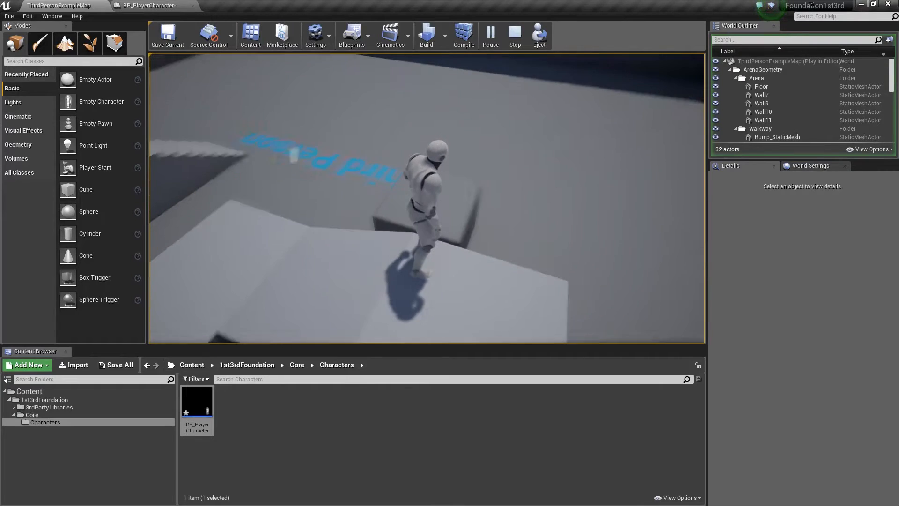
{"action": "key", "text": "d"}
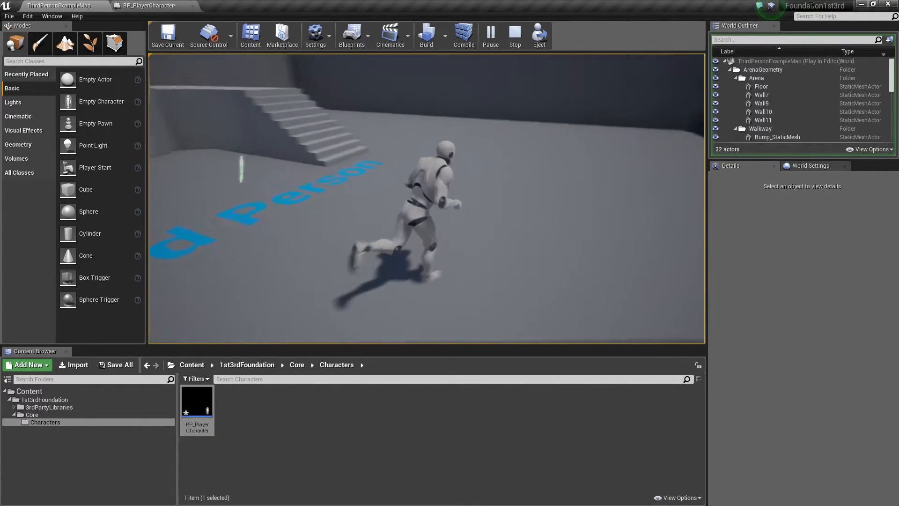
{"action": "key", "text": "a"}
{"action": "key", "text": "s"}
{"action": "key", "text": "a"}
{"action": "key", "text": "d"}
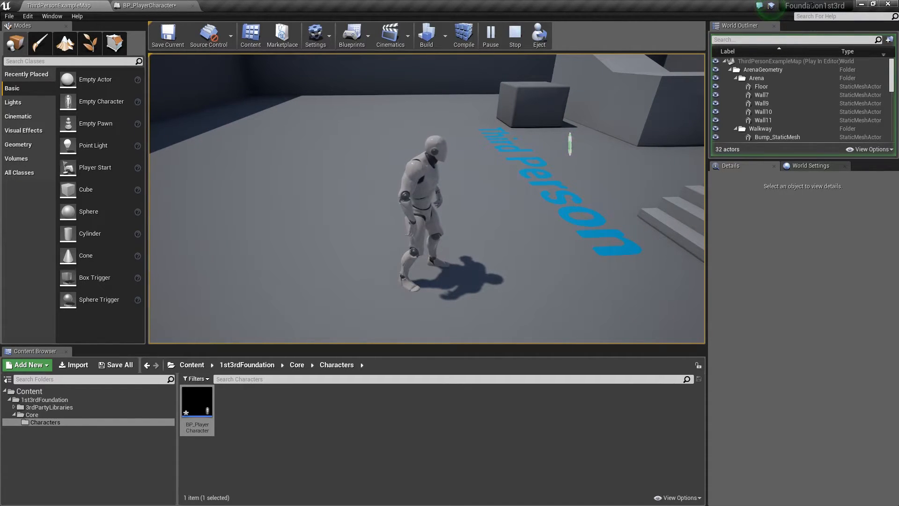
{"action": "key", "text": "Escape"}
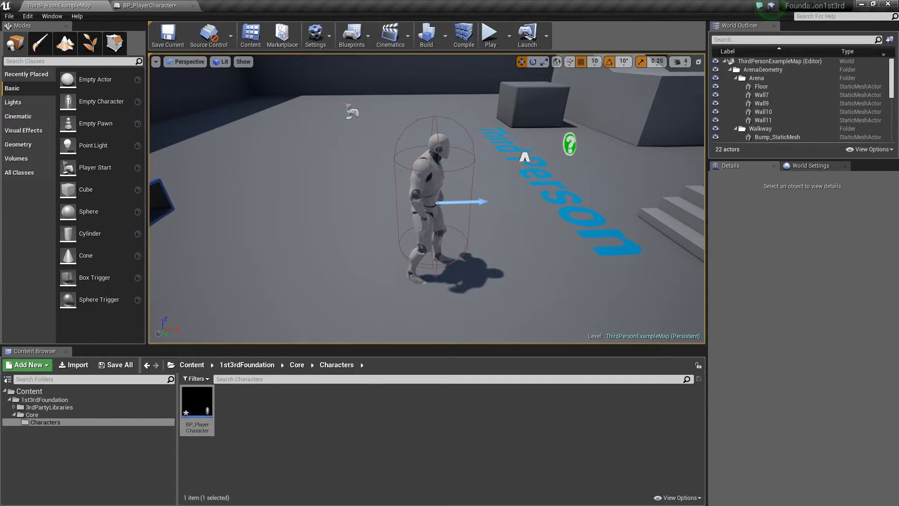
- Delete the placed ThirdPersonCharacter actor from the level
{"action": "right_click_drag", "start_coordinate": [427, 198], "coordinate": [474, 202]}
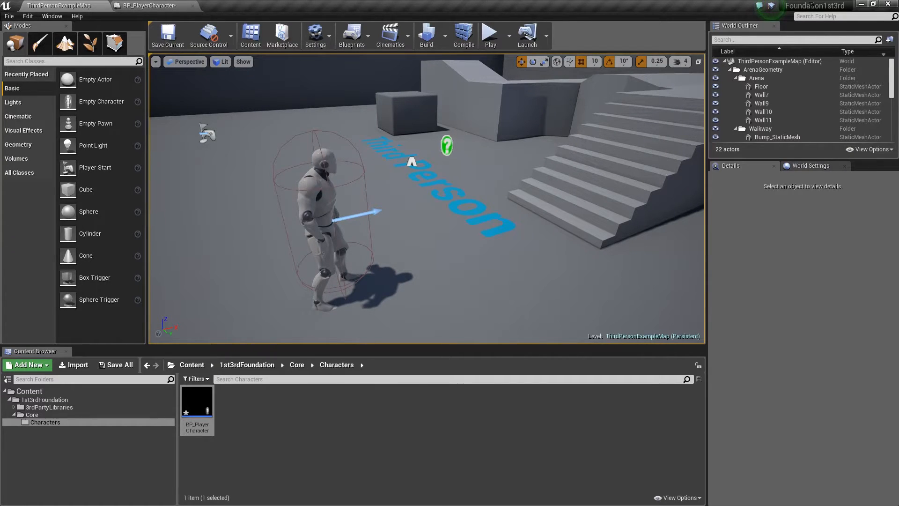
{"action": "left_click", "coordinate": [323, 206]}
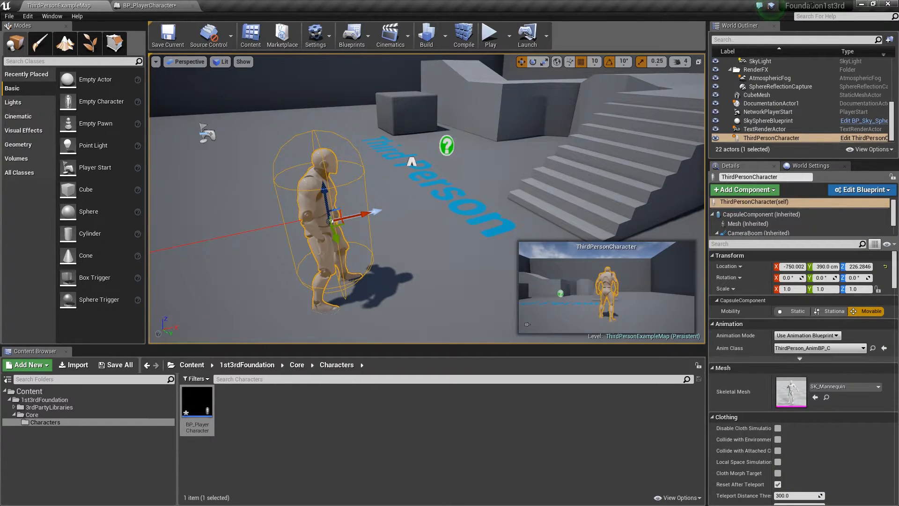
{"action": "key", "text": "Delete"}
{"action": "right_click_drag", "start_coordinate": [426, 206], "coordinate": [456, 209]}
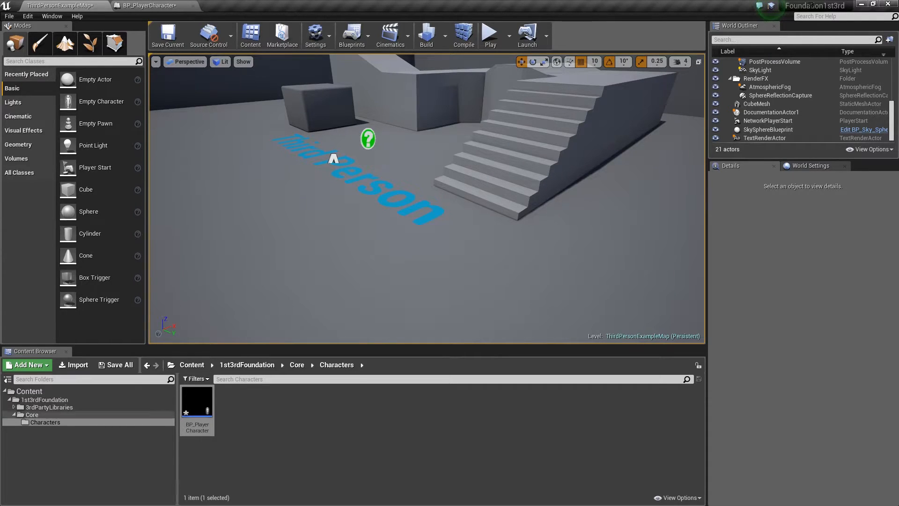
- Create a new folder named GameModes inside the Core folder
{"action": "left_click", "coordinate": [38, 415]}
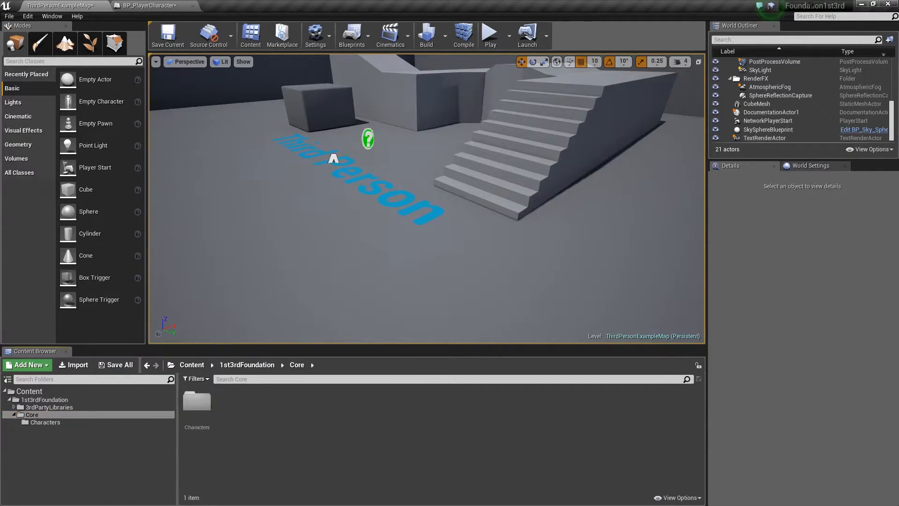
{"action": "right_click", "coordinate": [273, 416]}
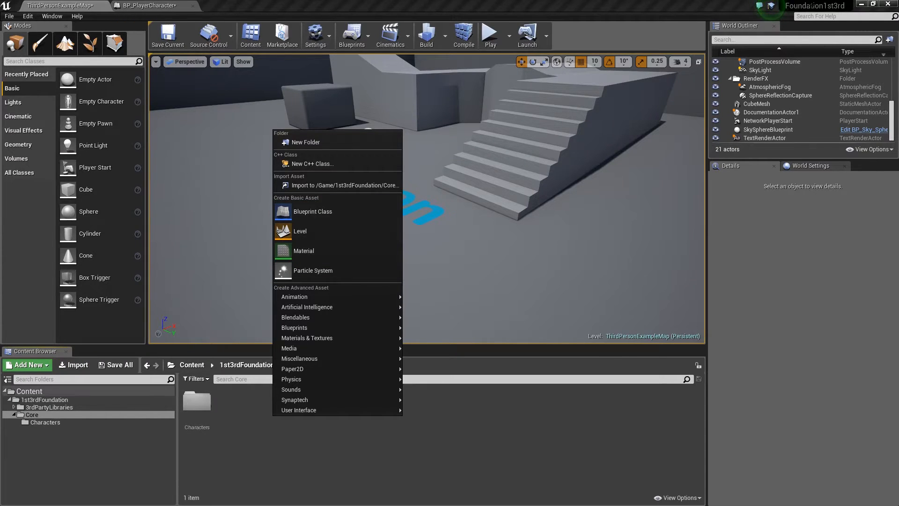
{"action": "left_click", "coordinate": [333, 141]}
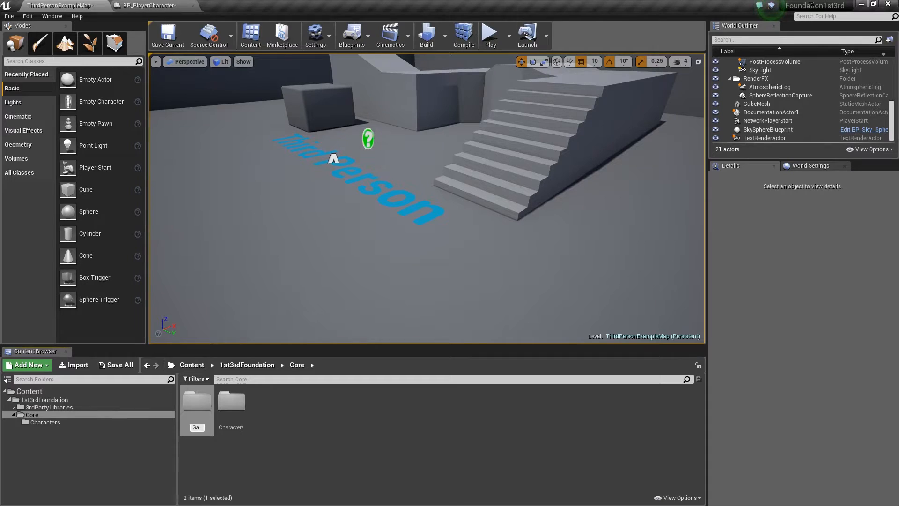
{"action": "type", "text": "GameModes"}
{"action": "key", "text": "Return"}
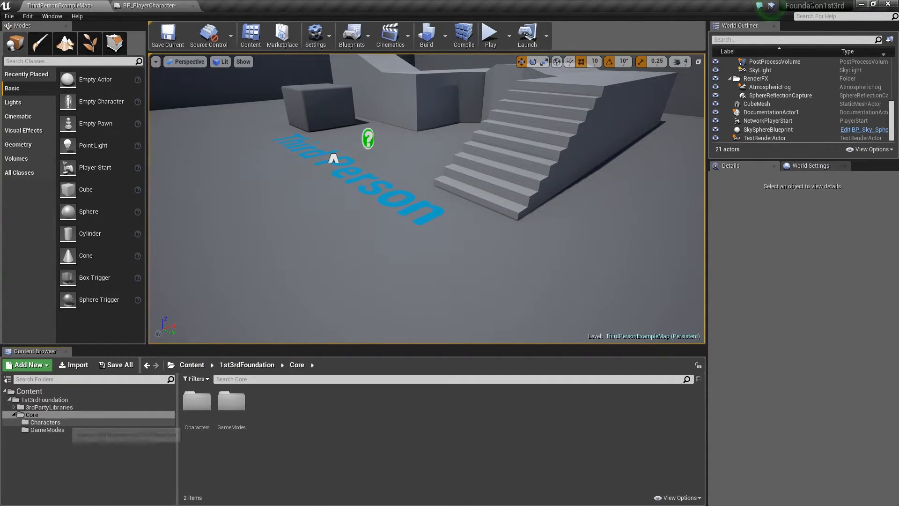
- Create a Game Mode Base blueprint class named BP_GameMode in the GameModes folder
{"action": "double_click", "coordinate": [231, 402]}
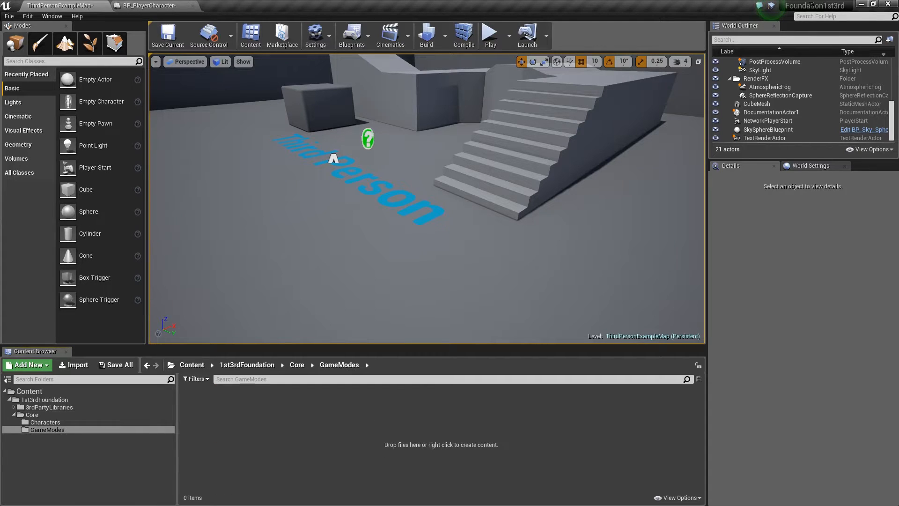
{"action": "right_click", "coordinate": [274, 427]}
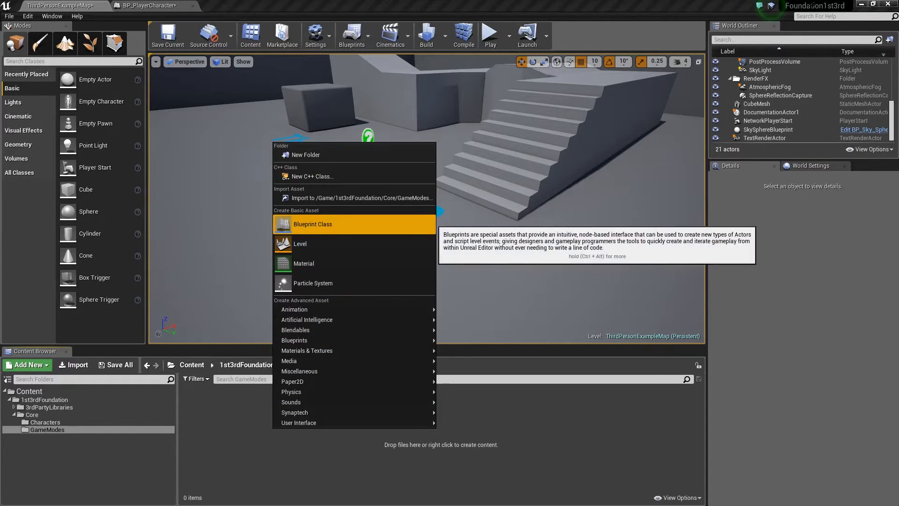
{"action": "left_click", "coordinate": [323, 223]}
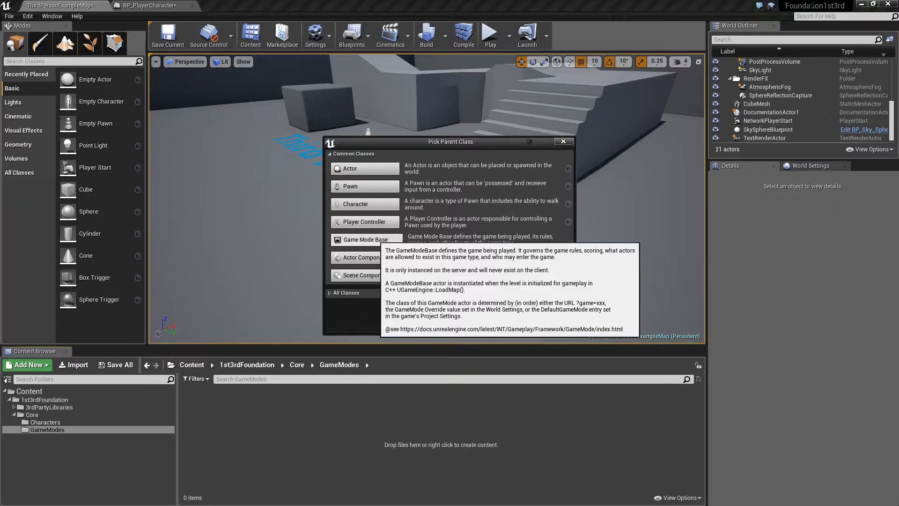
{"action": "left_click", "coordinate": [366, 239]}
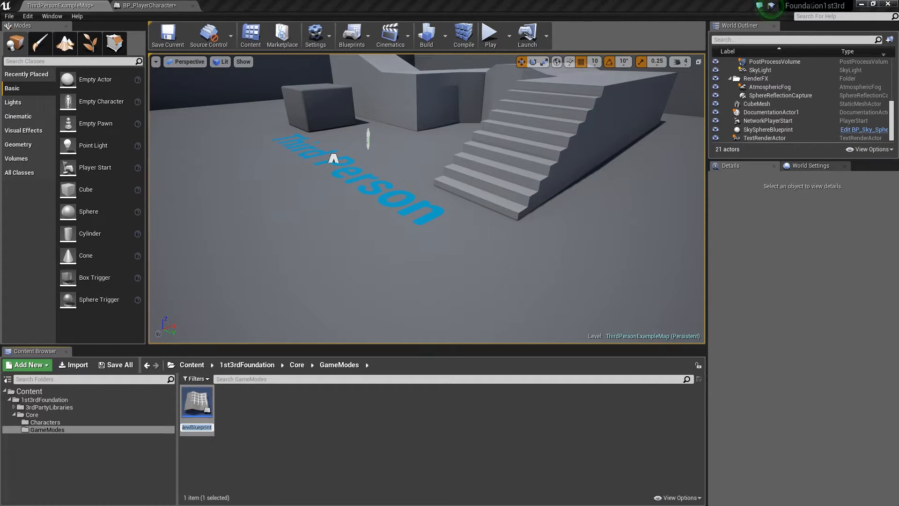
{"action": "key", "text": "Left"}
{"action": "key", "text": "ctrl+a"}
{"action": "type", "text": "BP_GameMode"}
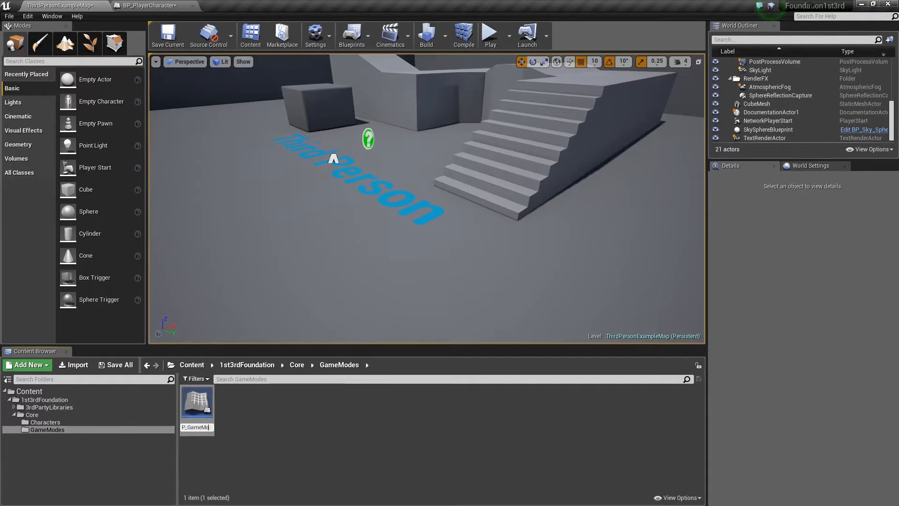
{"action": "key", "text": "Return"}
- Set BP_GameMode's Default Pawn Class to BP_PlayerCharacter, then compile, save and close the blueprint
{"action": "double_click", "coordinate": [197, 403]}
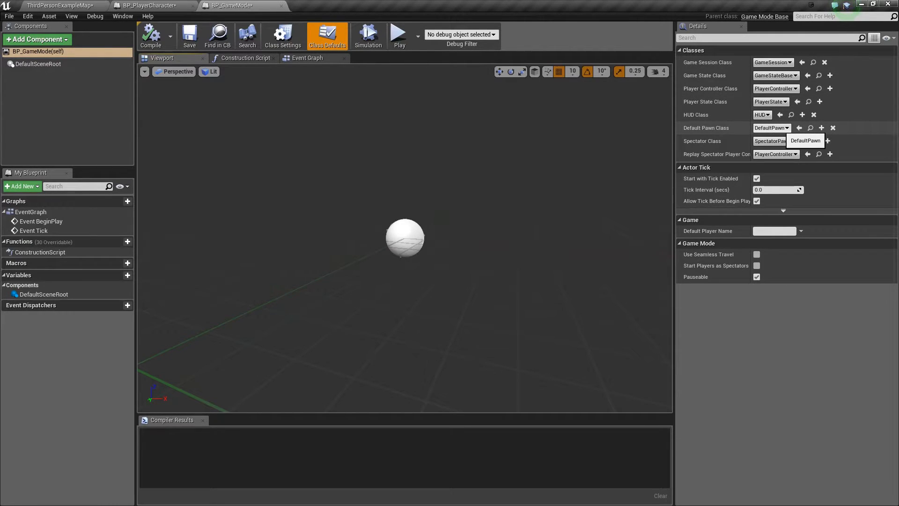
{"action": "left_click", "coordinate": [771, 128]}
{"action": "left_click", "coordinate": [777, 164]}
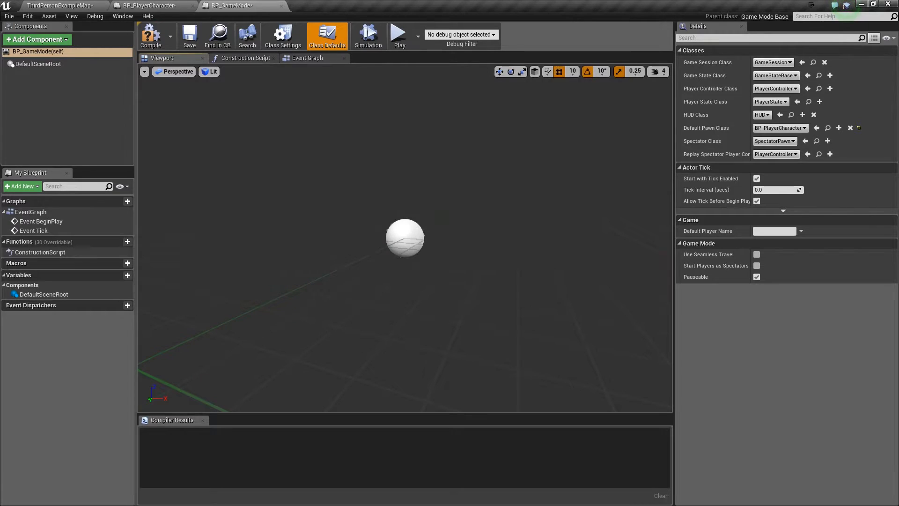
{"action": "left_click", "coordinate": [150, 35]}
{"action": "left_click", "coordinate": [189, 35]}
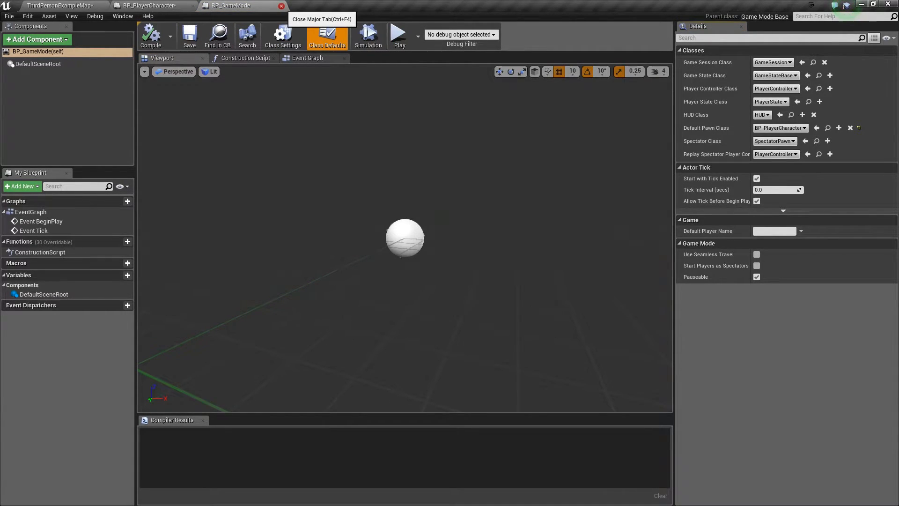
{"action": "left_click", "coordinate": [281, 6]}
{"action": "left_click", "coordinate": [59, 5]}
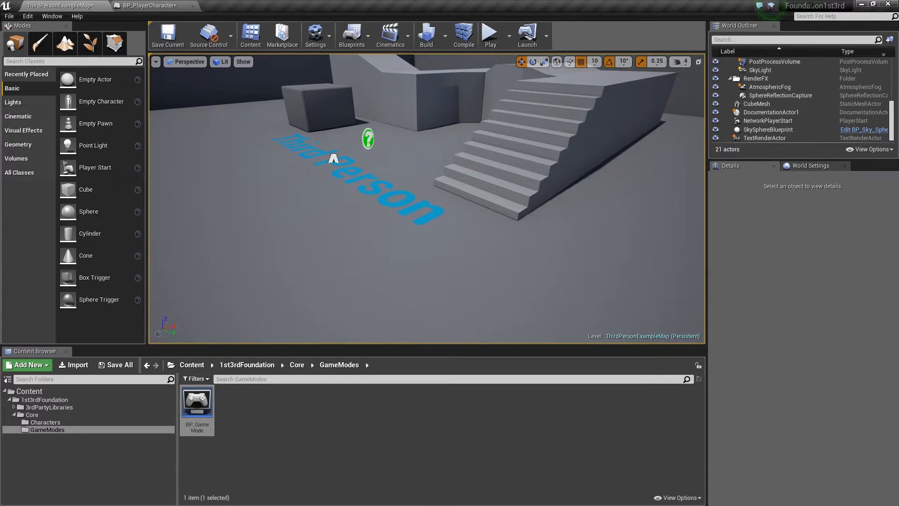
{"action": "left_click", "coordinate": [811, 165]}
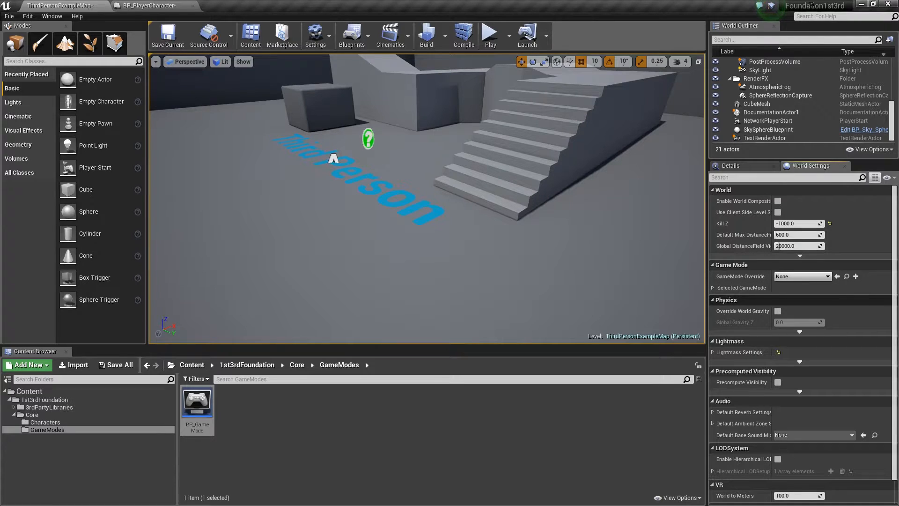
{"action": "scroll", "coordinate": [801, 327], "scroll_direction": "down", "scroll_amount": 2}
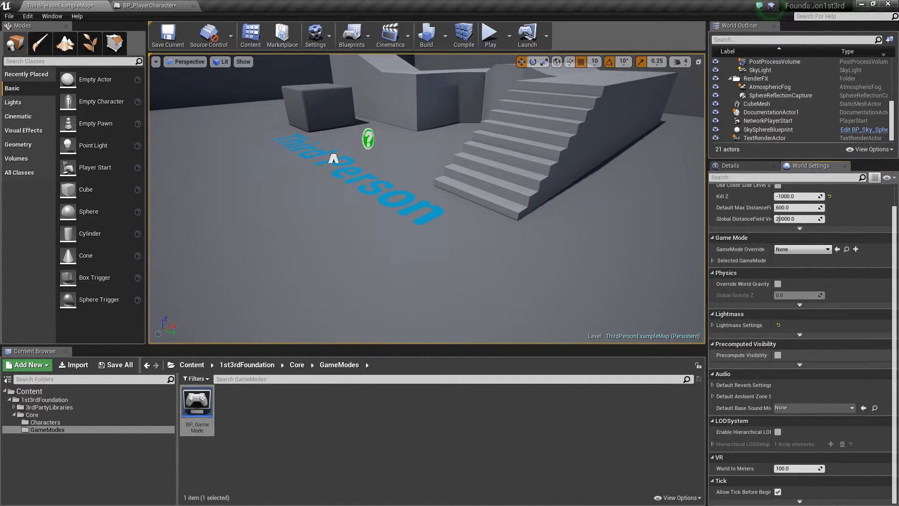
{"action": "left_click", "coordinate": [713, 260]}
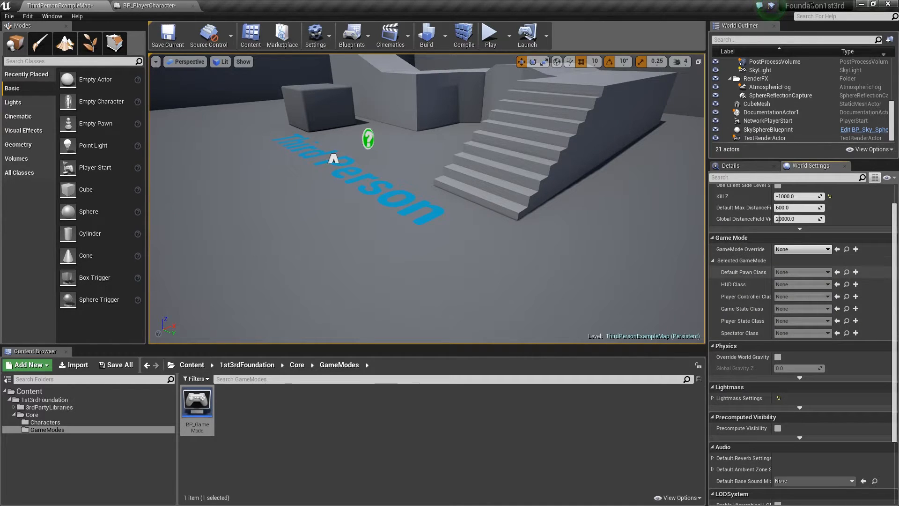
{"action": "left_click", "coordinate": [827, 249]}
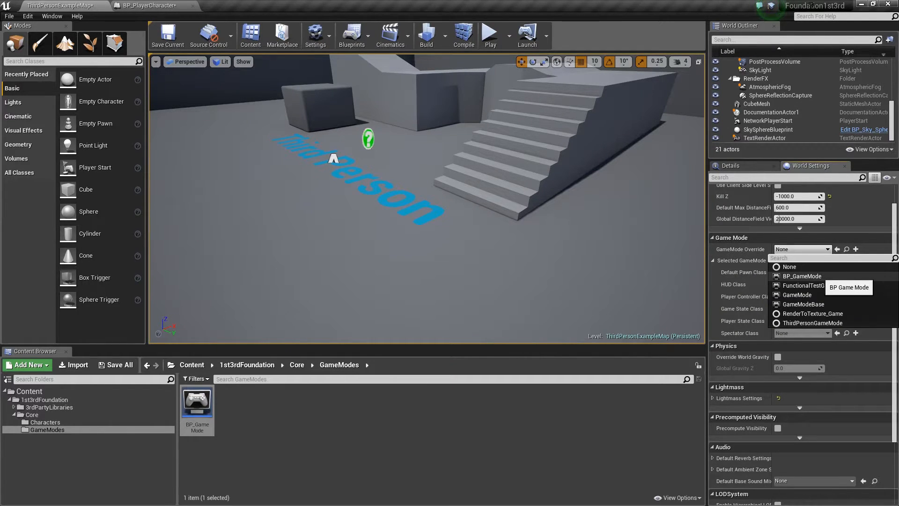
{"action": "left_click", "coordinate": [712, 260]}
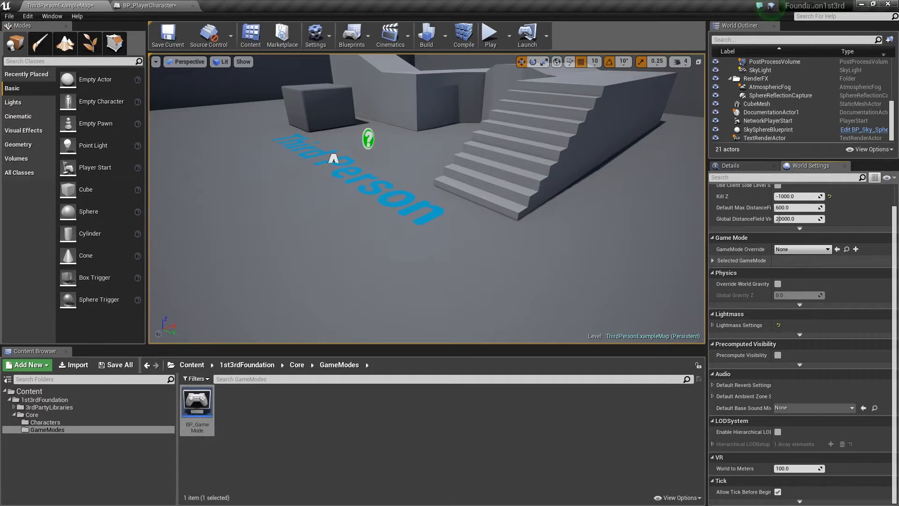
- Set the project's Default GameMode to BP_GameMode in the Maps & Modes project settings
{"action": "left_click", "coordinate": [316, 35]}
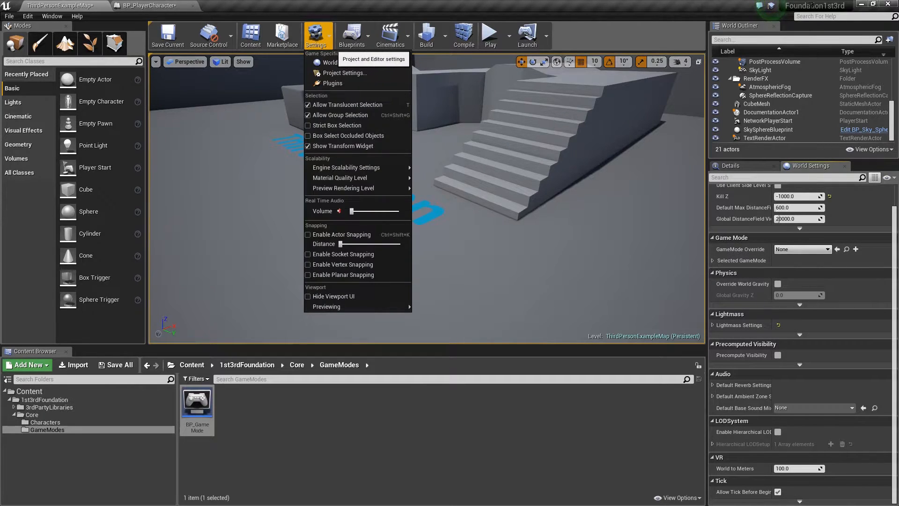
{"action": "left_click", "coordinate": [345, 73]}
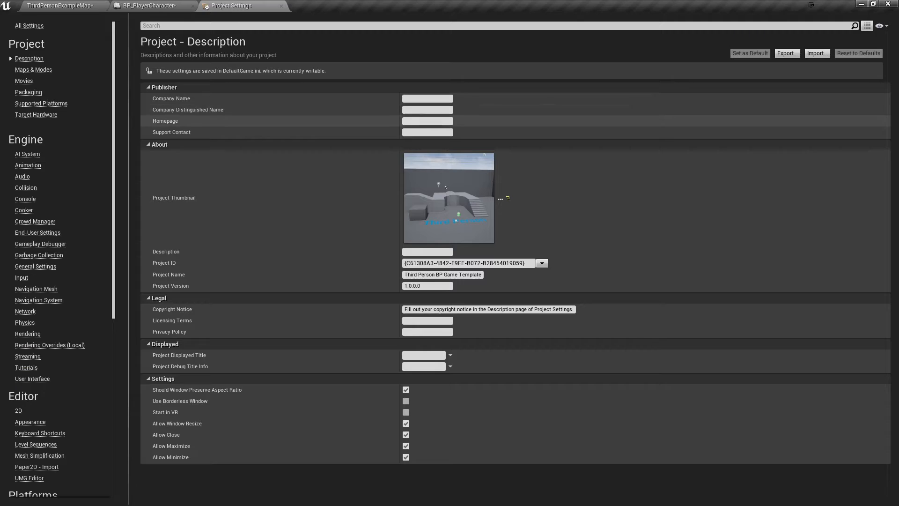
{"action": "left_click", "coordinate": [34, 69]}
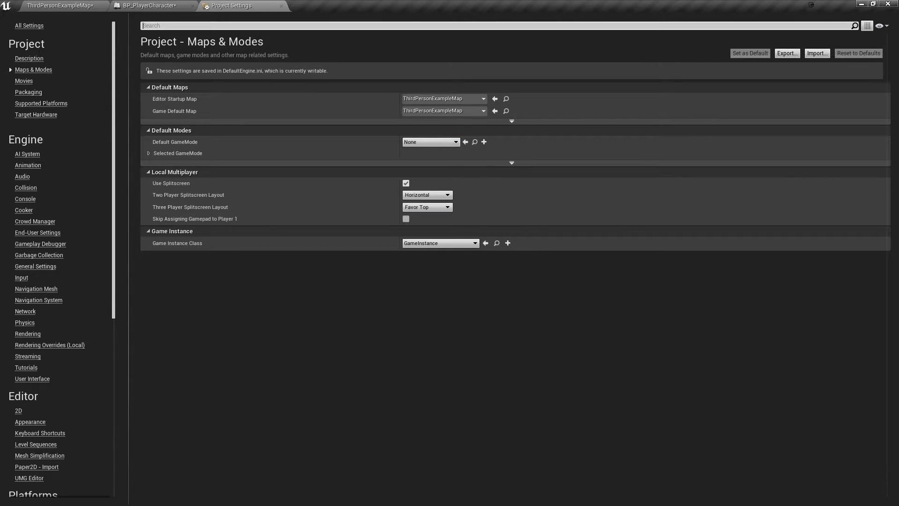
{"action": "left_click", "coordinate": [431, 142]}
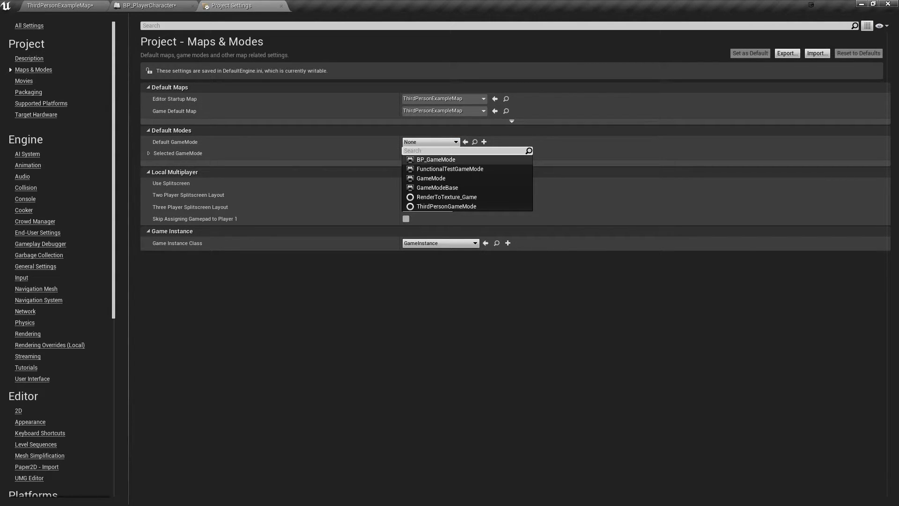
{"action": "left_click", "coordinate": [445, 159]}
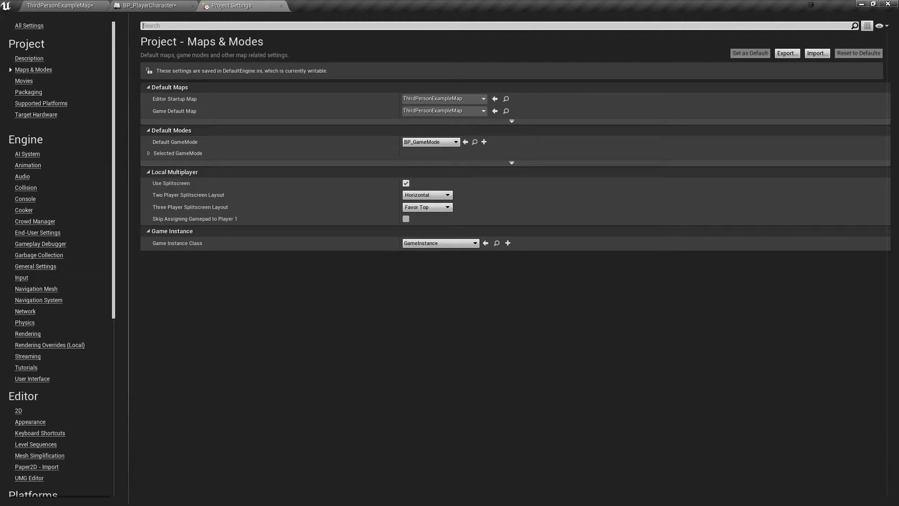
{"action": "left_click", "coordinate": [280, 5]}
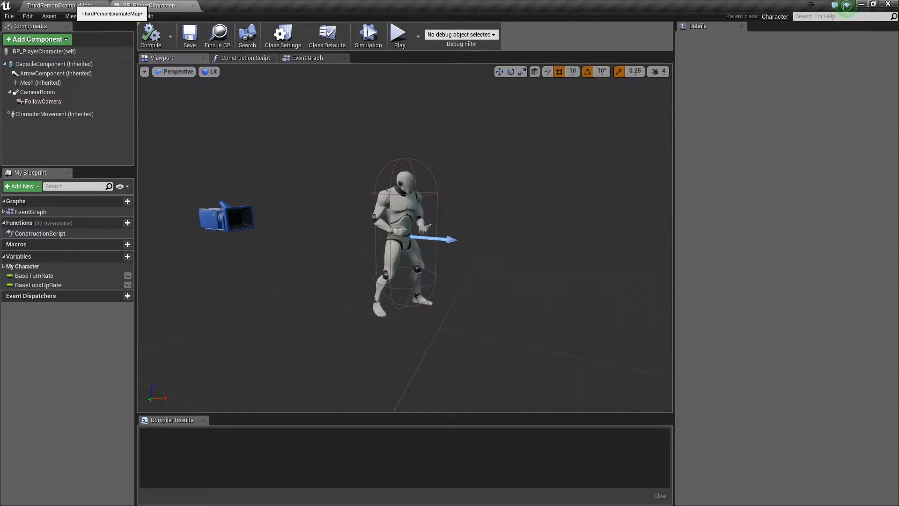
- Play-test ThirdPersonExampleMap by running and jumping with the spawned player character, and end the session
{"action": "left_click", "coordinate": [60, 6]}
{"action": "left_click", "coordinate": [490, 35]}
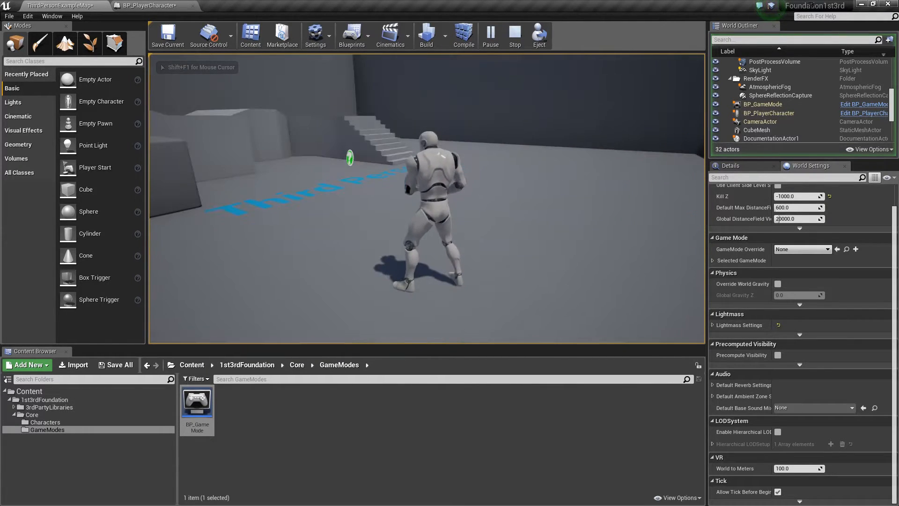
{"action": "key", "text": "d"}
{"action": "key", "text": "a"}
{"action": "key", "text": "d"}
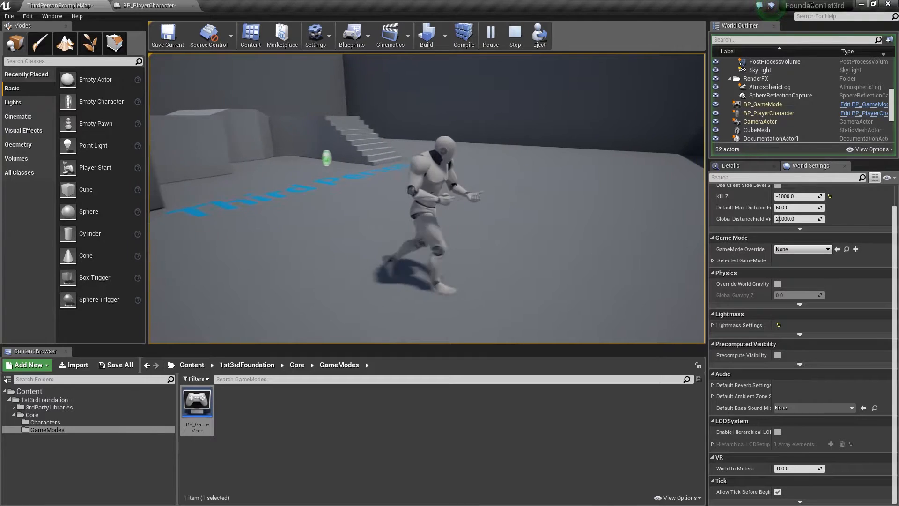
{"action": "key", "text": "w"}
{"action": "key", "text": "space"}
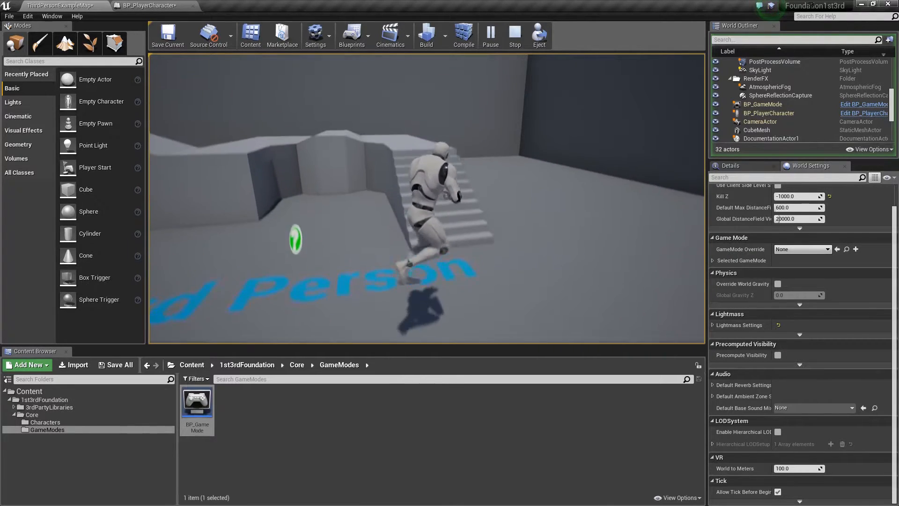
{"action": "key", "text": "d"}
{"action": "key", "text": "s"}
{"action": "key", "text": "a"}
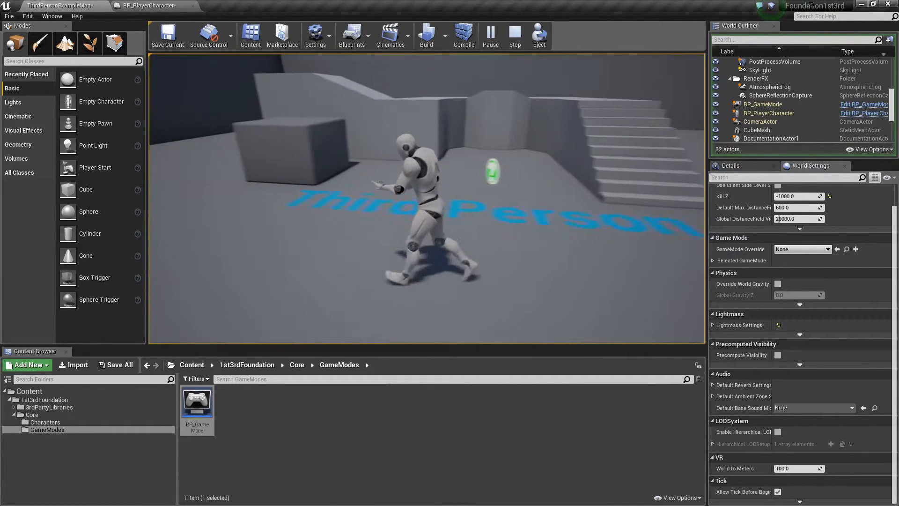
{"action": "key", "text": "w"}
{"action": "key", "text": "Escape"}
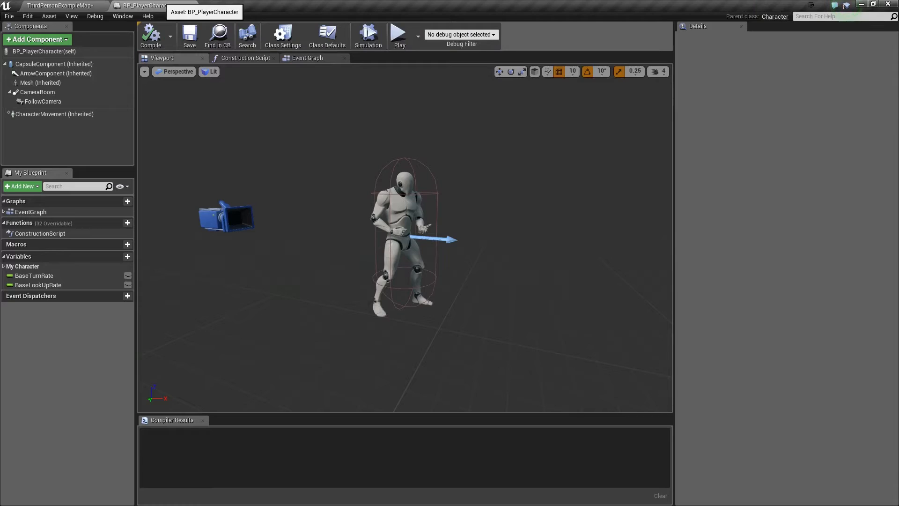
- Add a Camera component named FPCamera to the BP_PlayerCharacter blueprint
{"action": "left_click", "coordinate": [149, 5]}
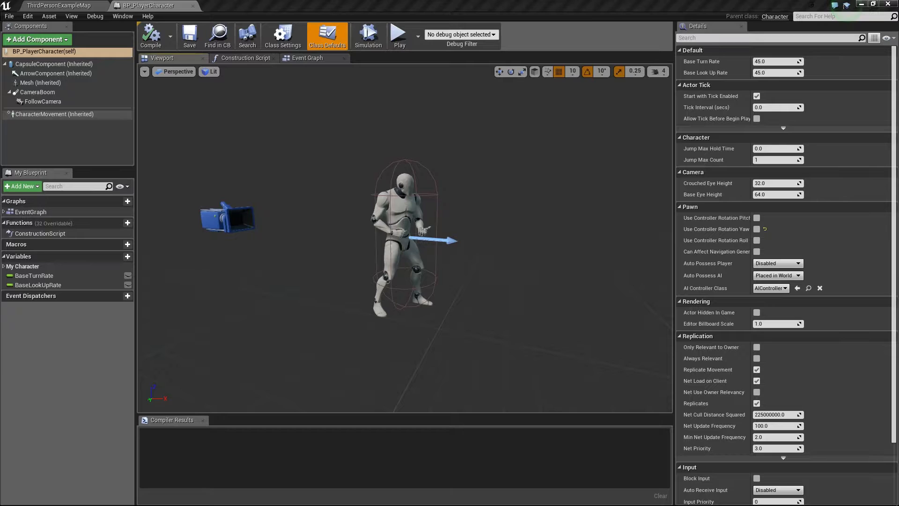
{"action": "left_click", "coordinate": [60, 39]}
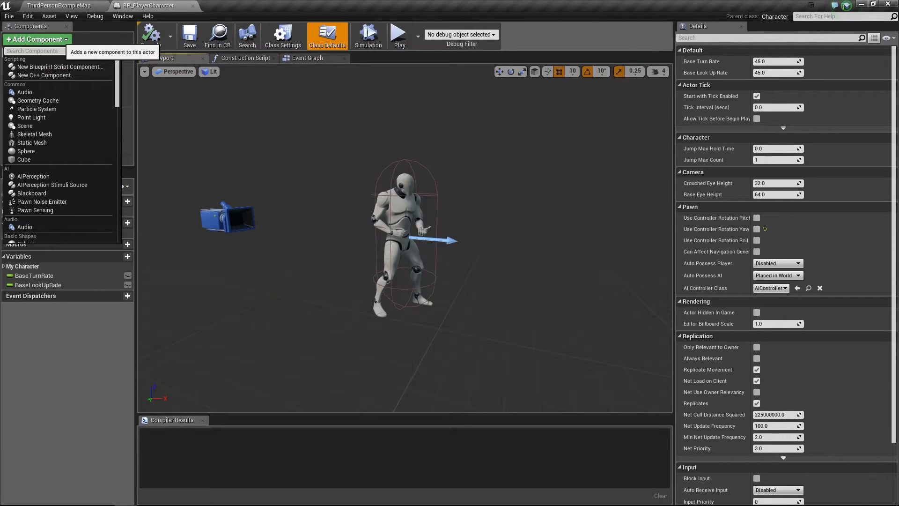
{"action": "scroll", "coordinate": [47, 120], "scroll_direction": "down", "scroll_amount": 4}
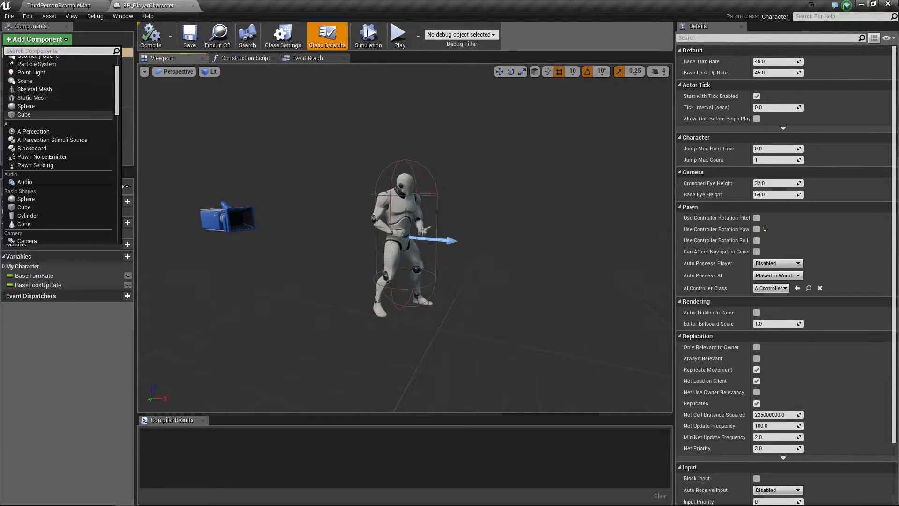
{"action": "scroll", "coordinate": [60, 141], "scroll_direction": "down", "scroll_amount": 2}
{"action": "left_click", "coordinate": [28, 151]}
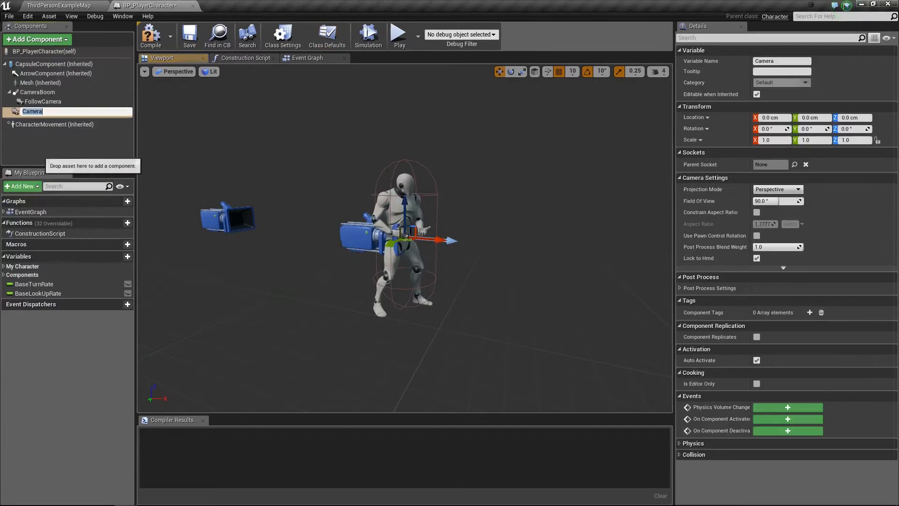
{"action": "key", "text": "Return"}
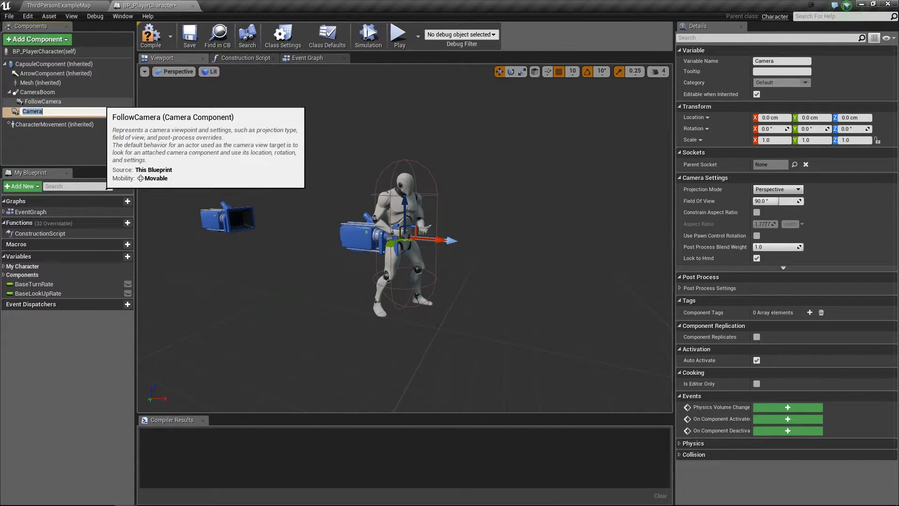
{"action": "type", "text": "FP"}
{"action": "key", "text": "Return"}
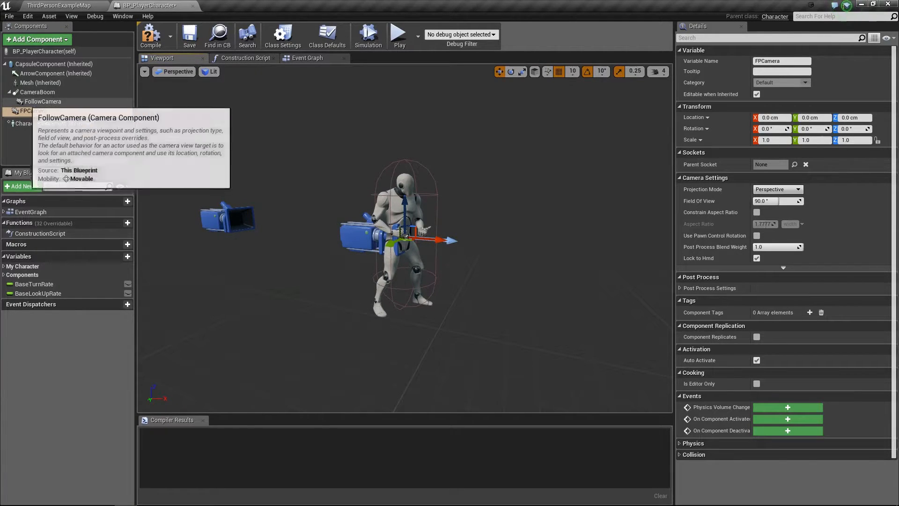
- Rename the FollowCamera component under CameraBoom as TPCamera
{"action": "left_click", "coordinate": [43, 101]}
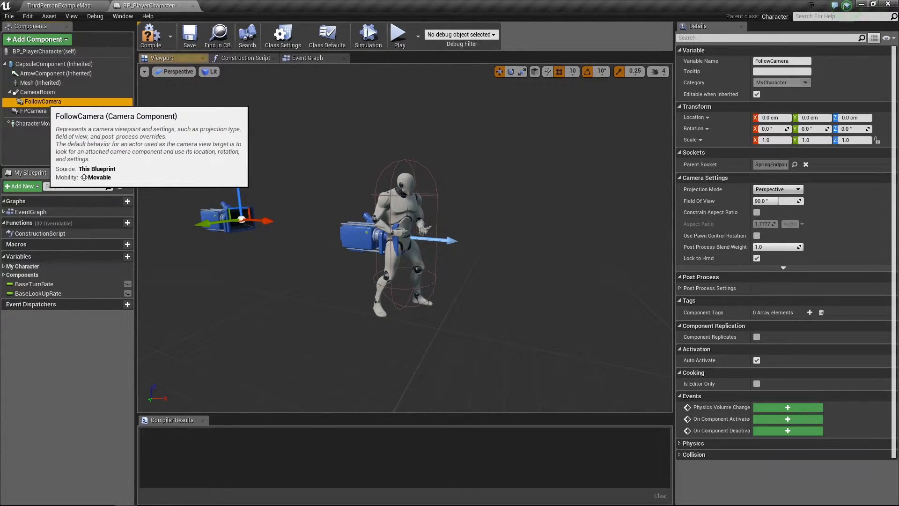
{"action": "key", "text": "F2"}
{"action": "left_click", "coordinate": [45, 101]}
{"action": "key", "text": "BackSpace"}
{"action": "key", "text": "BackSpace"}
{"action": "key", "text": "BackSpace"}
{"action": "key", "text": "BackSpace"}
{"action": "key", "text": "BackSpace"}
{"action": "key", "text": "BackSpace"}
{"action": "type", "text": "TP"}
{"action": "key", "text": "Return"}
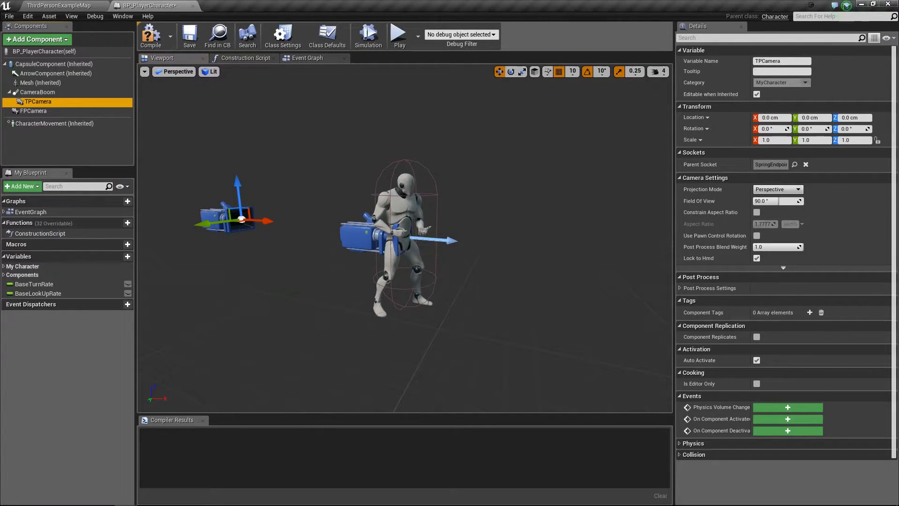
- Attach the FPCamera component to the character's inherited Mesh component
{"action": "left_click", "coordinate": [33, 111]}
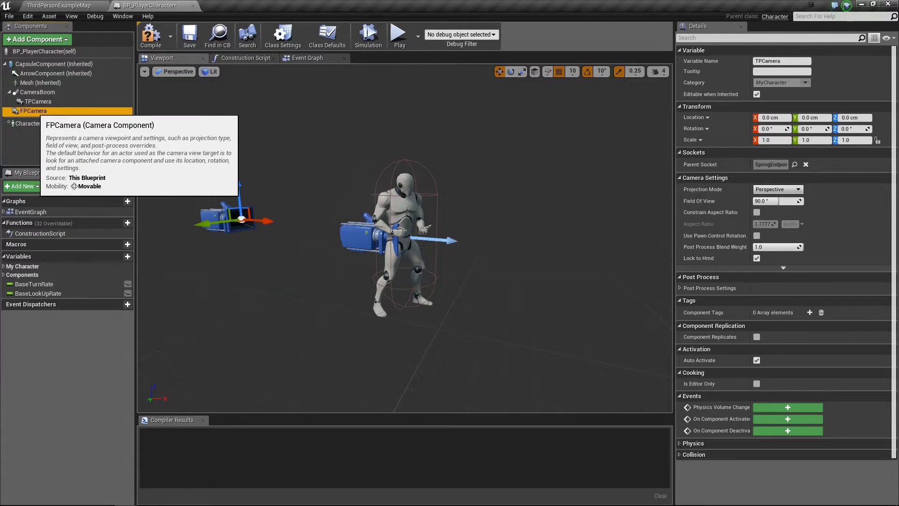
{"action": "left_click_drag", "start_coordinate": [32, 111], "coordinate": [44, 83]}
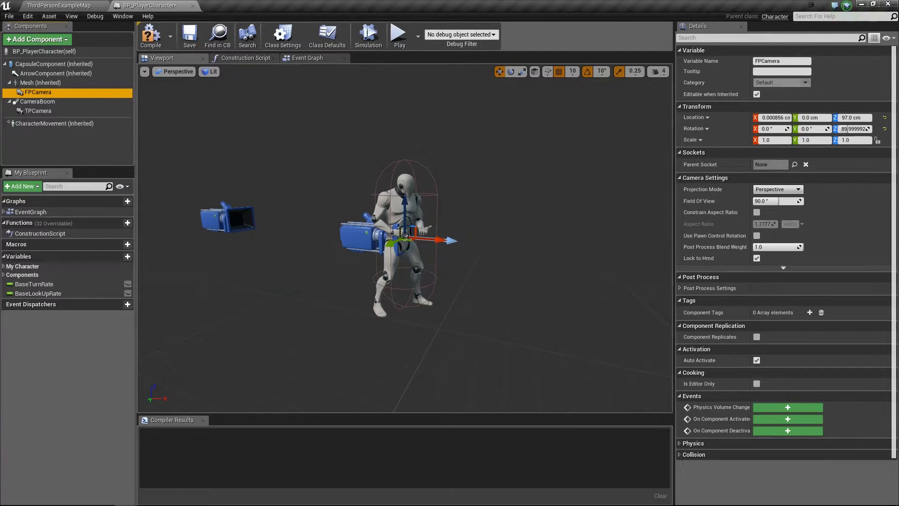
- Move the FPCamera component up to the character's head, at location Y about 10 cm and Z 167 cm, and compile the blueprint
{"action": "left_click_drag", "start_coordinate": [404, 202], "coordinate": [405, 146]}
{"action": "left_click_drag", "start_coordinate": [436, 181], "coordinate": [443, 181]}
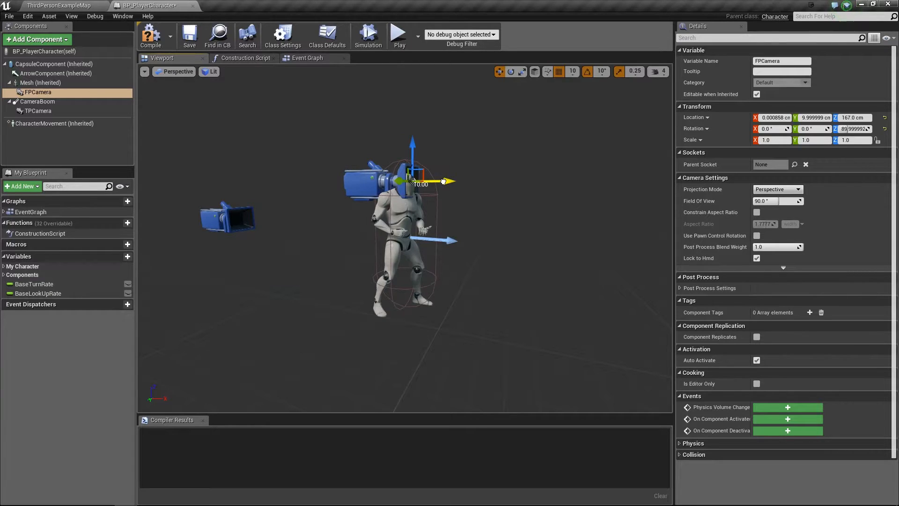
{"action": "scroll", "coordinate": [404, 237], "scroll_direction": "up", "scroll_amount": 5}
{"action": "scroll", "coordinate": [405, 238], "scroll_direction": "down", "scroll_amount": 5}
{"action": "scroll", "coordinate": [405, 238], "scroll_direction": "up", "scroll_amount": 5}
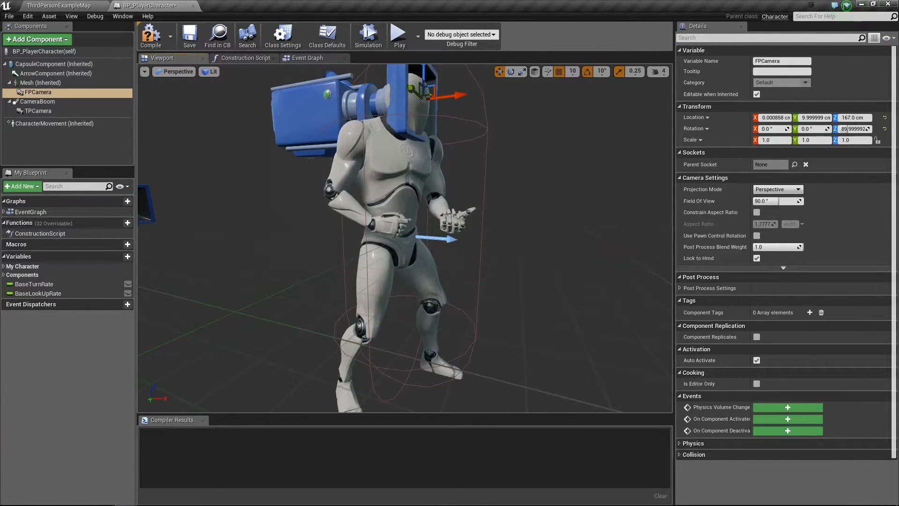
{"action": "left_click", "coordinate": [151, 35]}
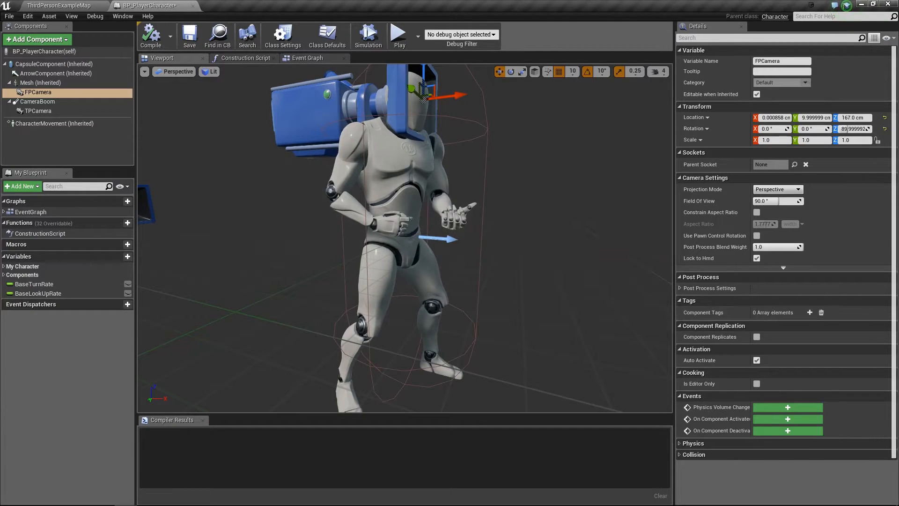
- Turn off Auto Activate for the FPCamera component and compile the blueprint
{"action": "left_click", "coordinate": [757, 360]}
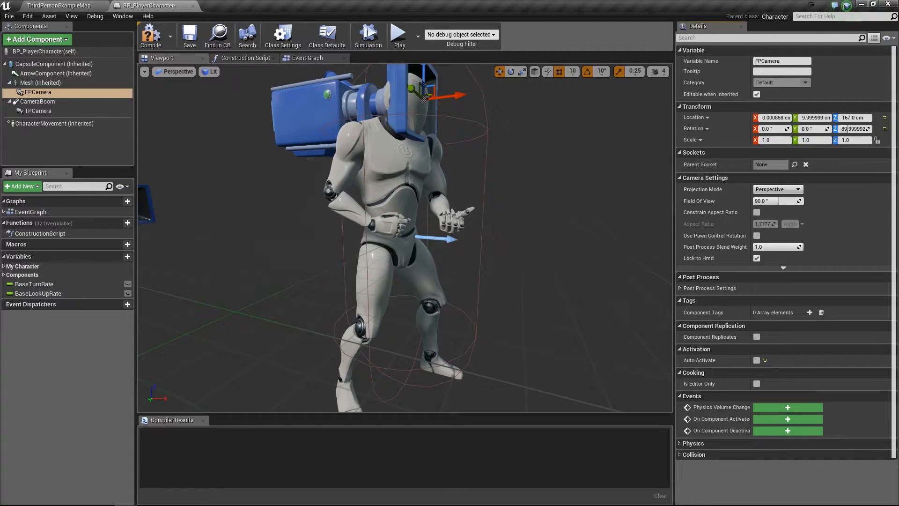
{"action": "left_click", "coordinate": [151, 36]}
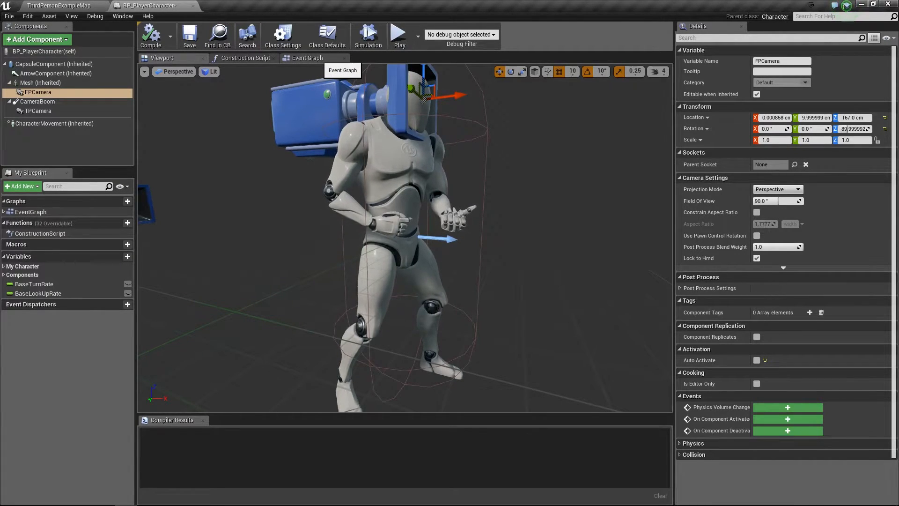
- Open the Event Graph of BP_PlayerCharacter at the empty area below the Touch input nodes
{"action": "left_click", "coordinate": [322, 59]}
{"action": "right_click_drag", "start_coordinate": [402, 339], "coordinate": [452, 113]}
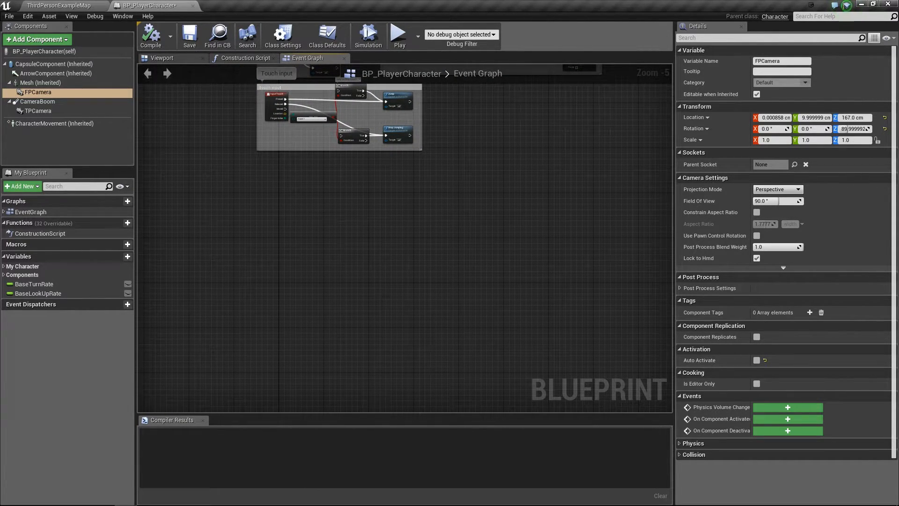
{"action": "right_click", "coordinate": [256, 184]}
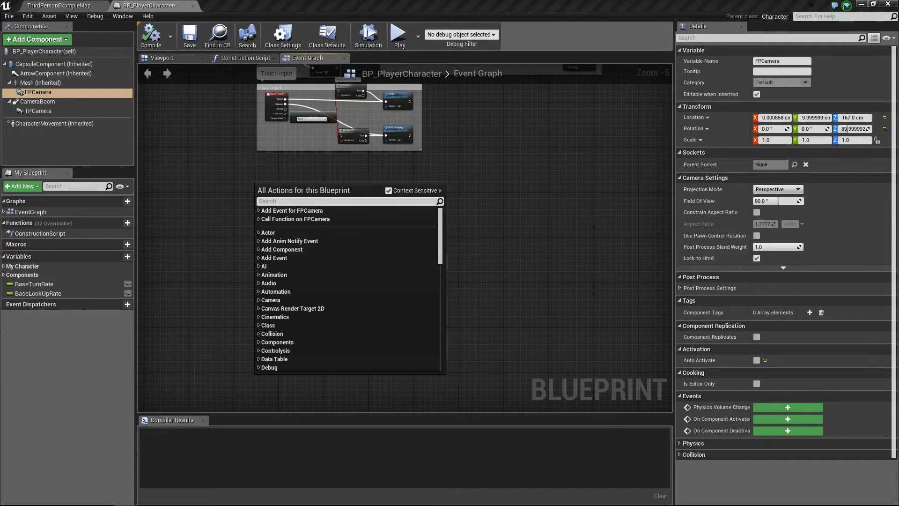
{"action": "key", "text": "Escape"}
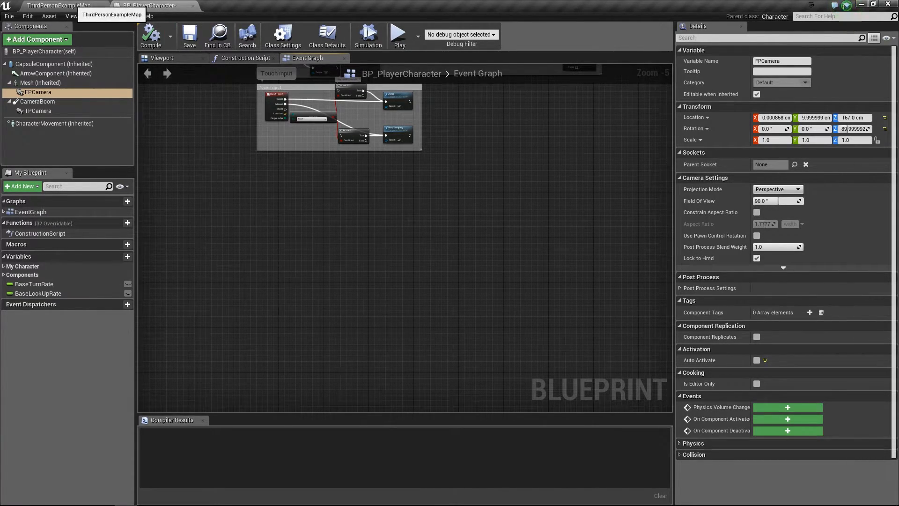
- Add an action mapping named AlternateCamera in the project's Engine Input settings
{"action": "left_click", "coordinate": [71, 5]}
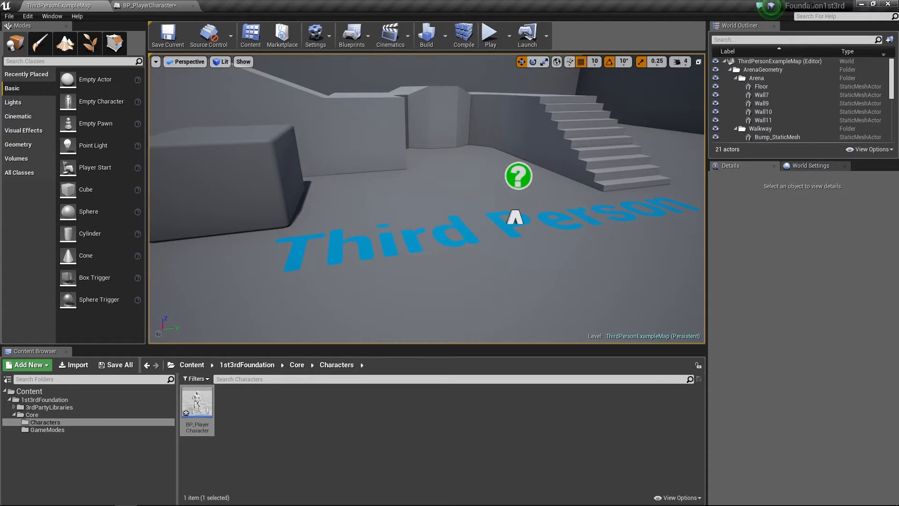
{"action": "left_click", "coordinate": [316, 36]}
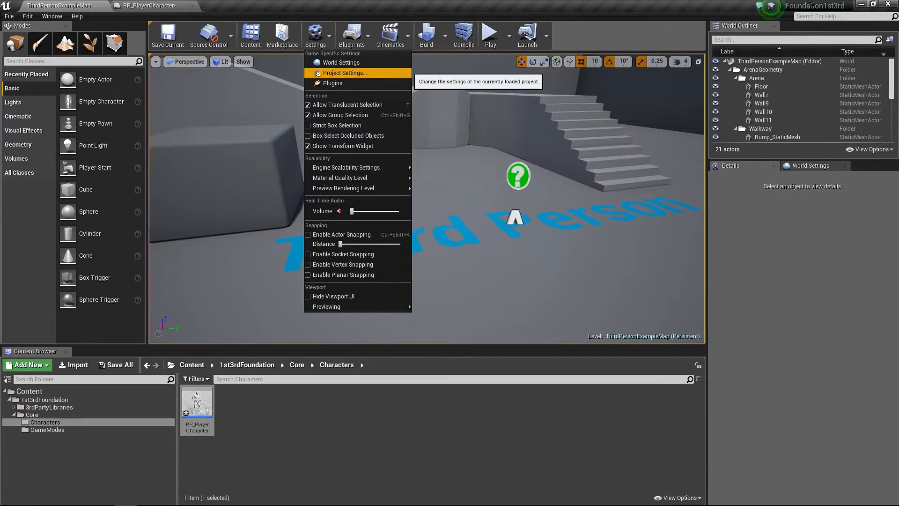
{"action": "left_click", "coordinate": [340, 72]}
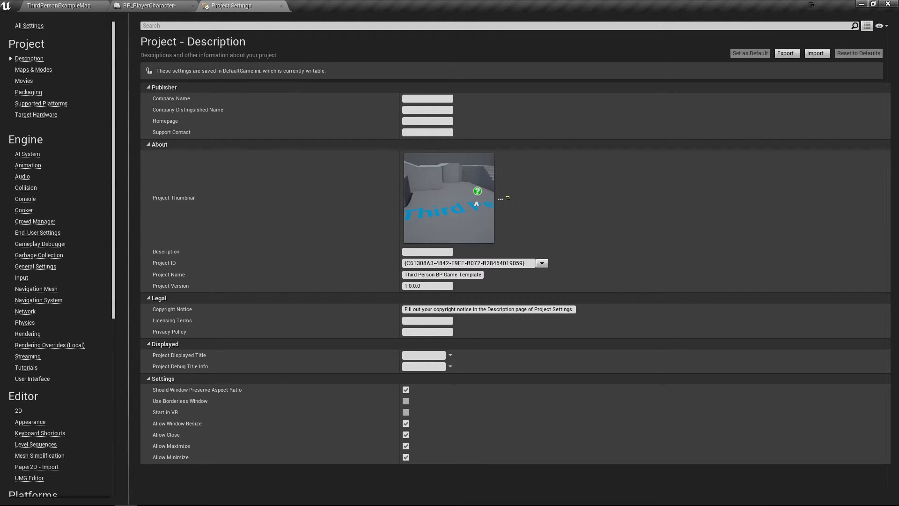
{"action": "left_click", "coordinate": [22, 278]}
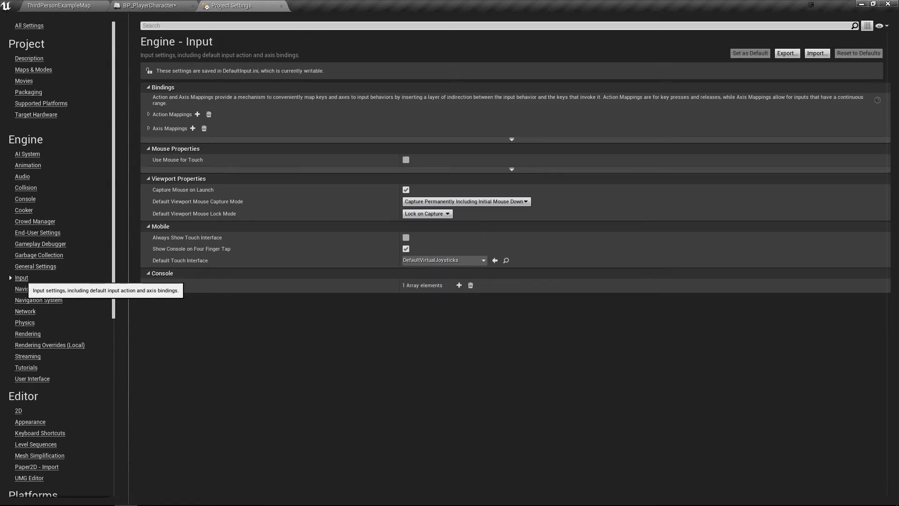
{"action": "left_click", "coordinate": [149, 115]}
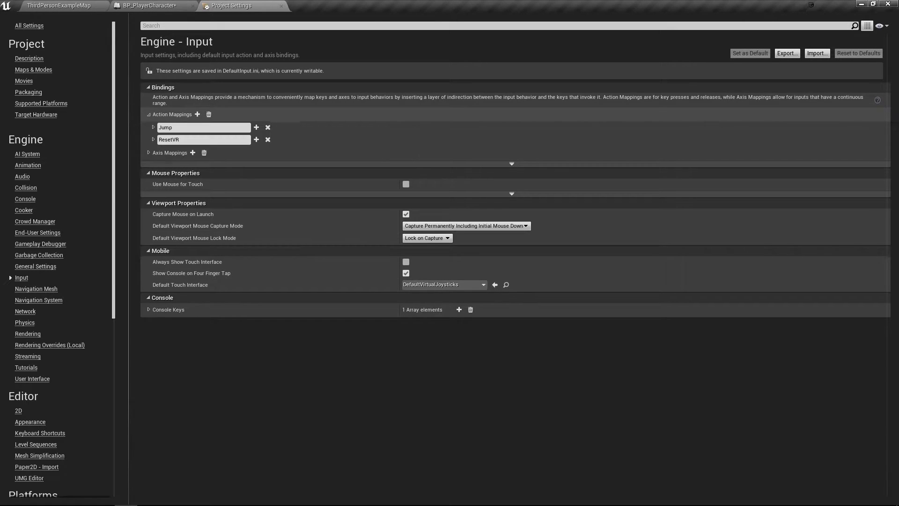
{"action": "left_click", "coordinate": [197, 114]}
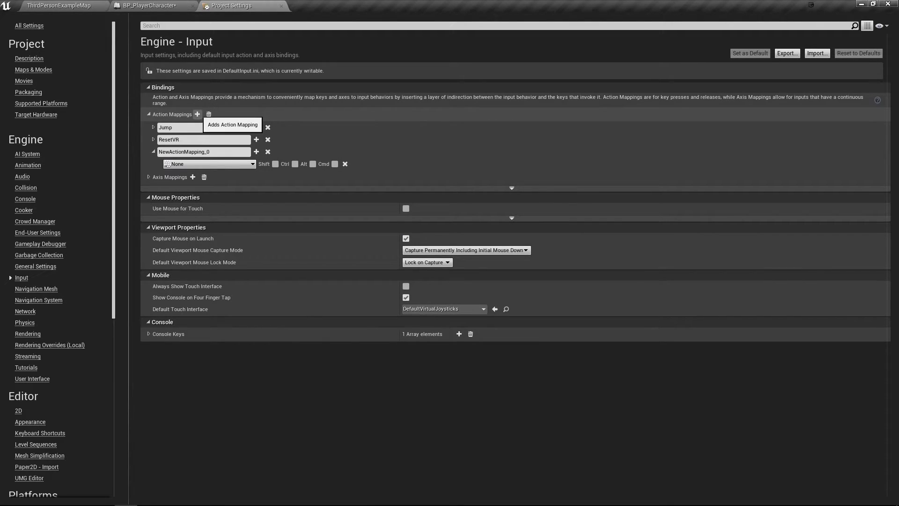
{"action": "left_click_drag", "start_coordinate": [212, 151], "coordinate": [133, 152]}
{"action": "type", "text": "AIternateCamera"}
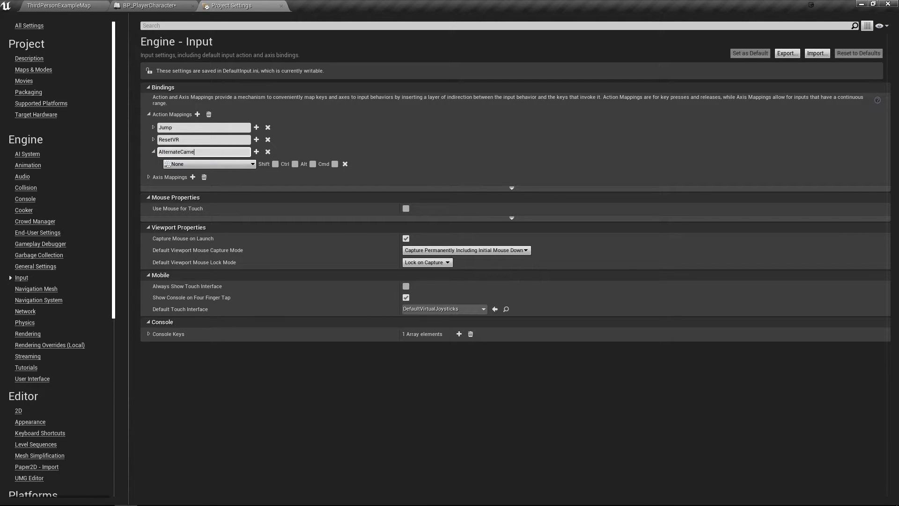
{"action": "key", "text": "Return"}
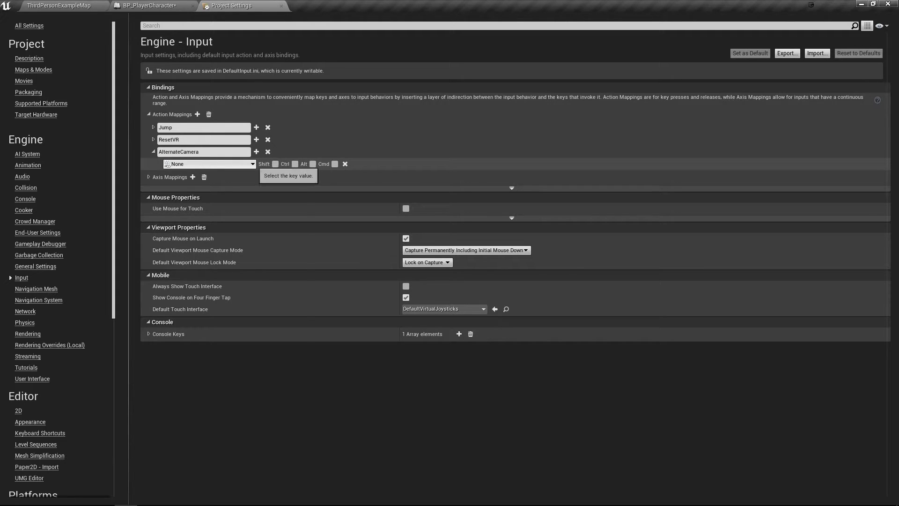
- Bind the AlternateCamera action to the keyboard key C and close the Project Settings
{"action": "left_click", "coordinate": [252, 164]}
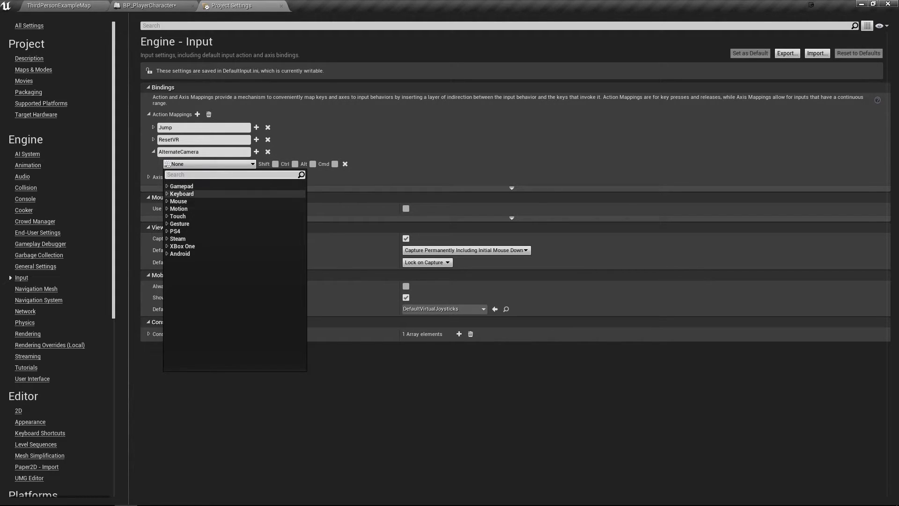
{"action": "left_click", "coordinate": [181, 194]}
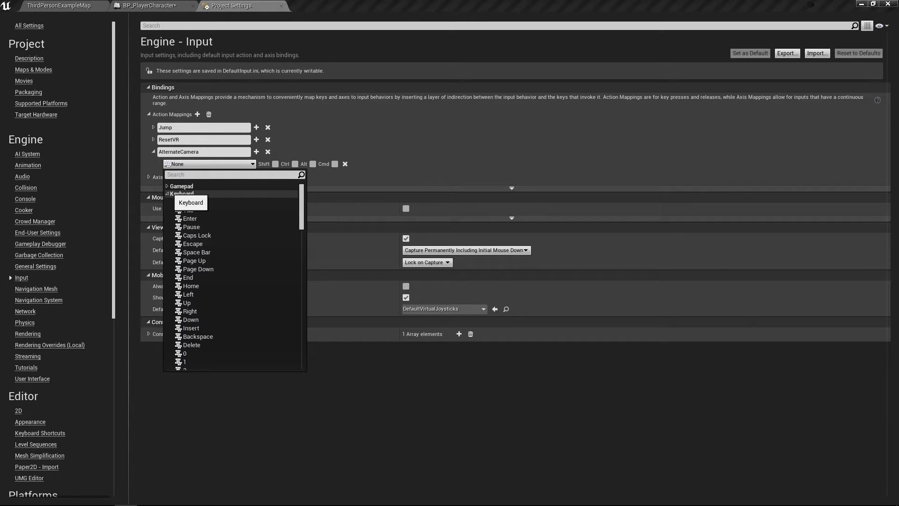
{"action": "scroll", "coordinate": [197, 294], "scroll_direction": "down", "scroll_amount": 5}
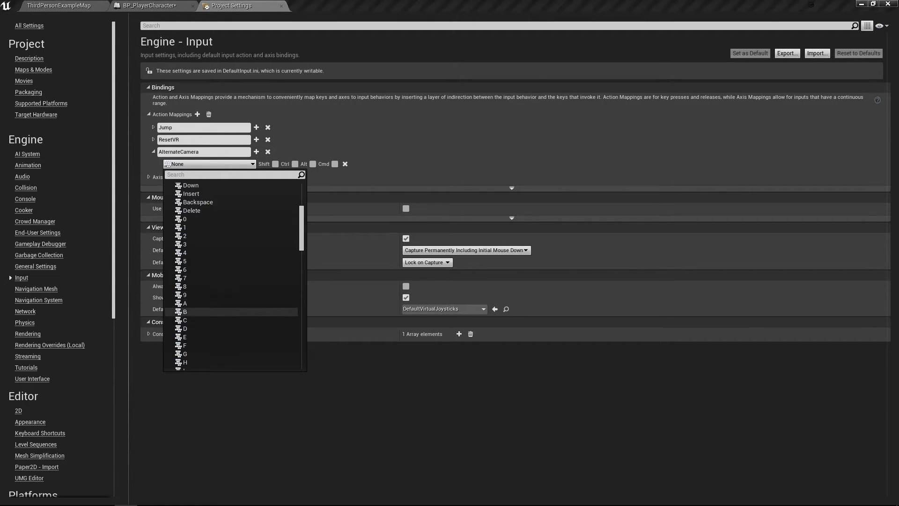
{"action": "left_click", "coordinate": [186, 320]}
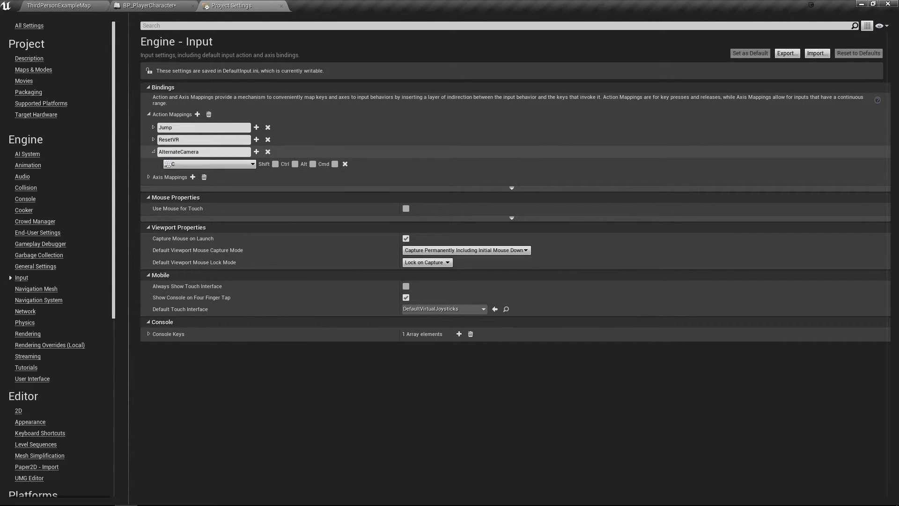
{"action": "left_click", "coordinate": [153, 151]}
{"action": "left_click", "coordinate": [149, 114]}
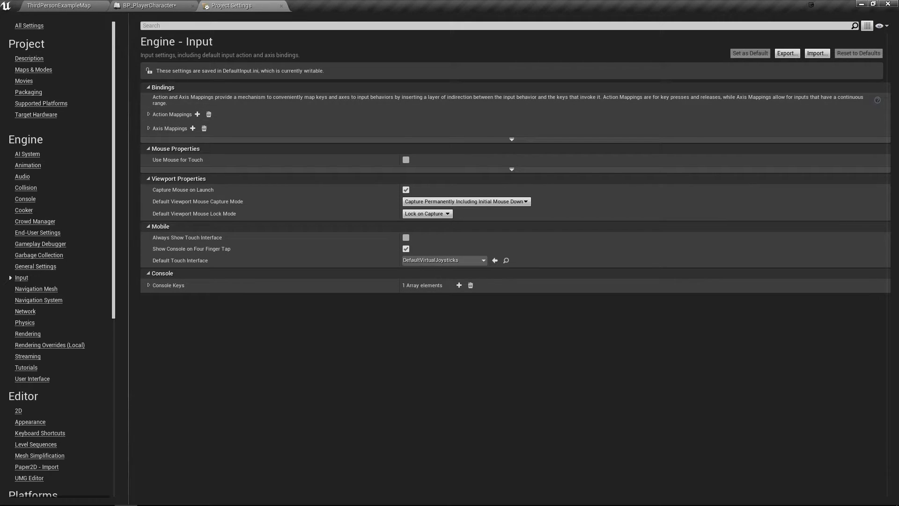
{"action": "left_click", "coordinate": [281, 5]}
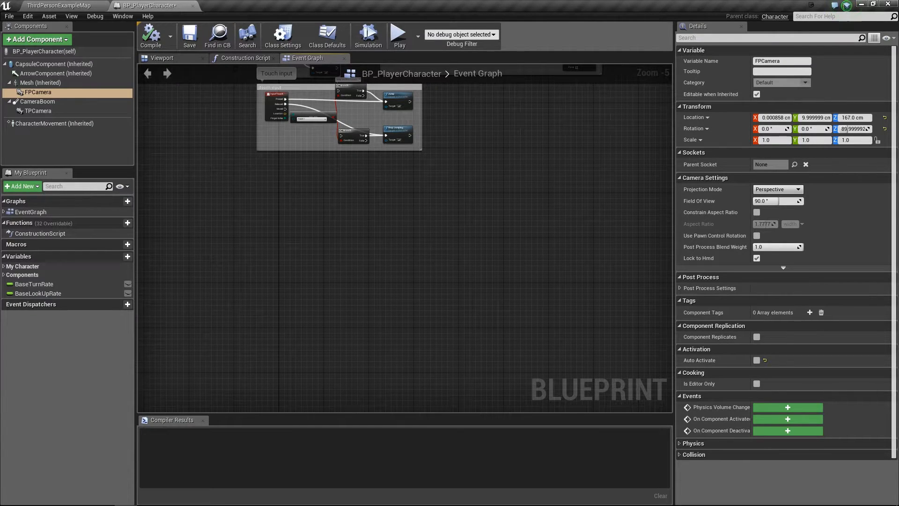
- Add an AlternateCamera input action event below the Touch input nodes in the BP_PlayerCharacter Event Graph
{"action": "scroll", "coordinate": [272, 189], "scroll_direction": "up", "scroll_amount": 3}
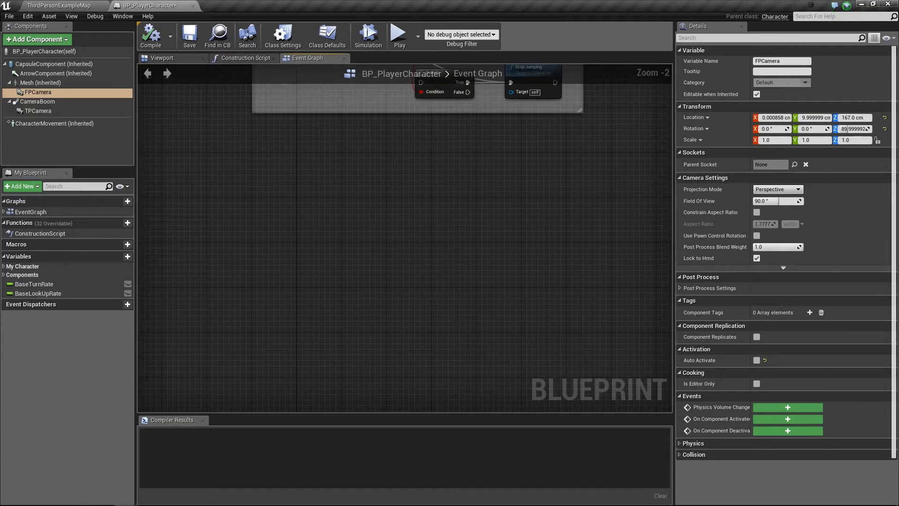
{"action": "right_click", "coordinate": [272, 172]}
{"action": "type", "text": "alternate"}
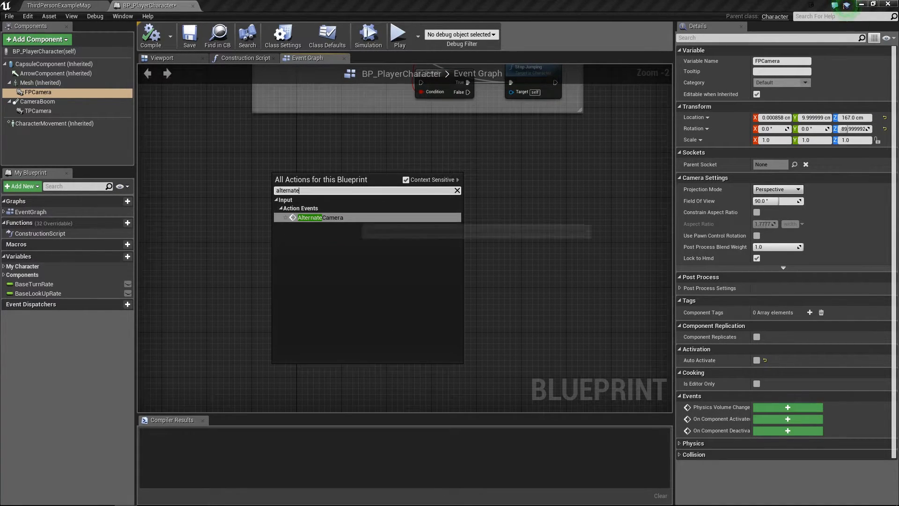
{"action": "key", "text": "Return"}
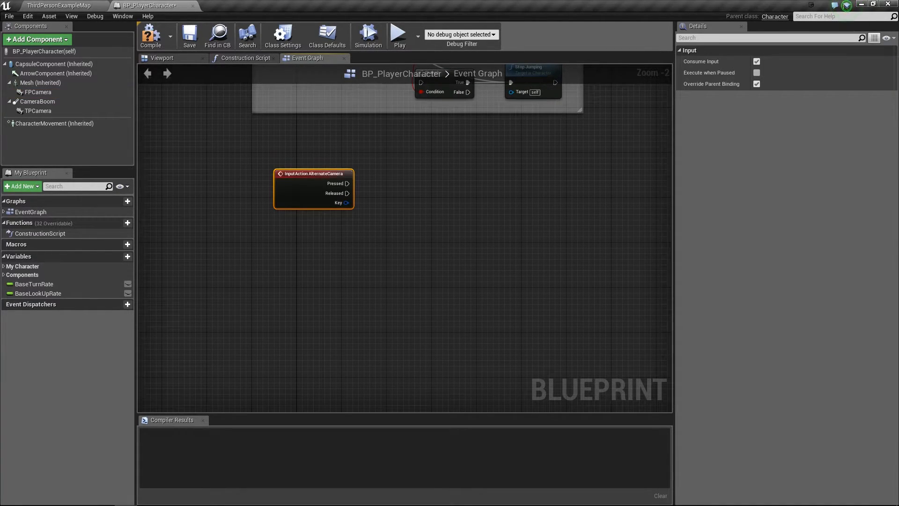
{"action": "left_click_drag", "start_coordinate": [320, 181], "coordinate": [315, 181]}
- Add a FlipFlop node run by the Pressed output of InputAction AlternateCamera and align it beside the event
{"action": "scroll", "coordinate": [315, 181], "scroll_direction": "up", "scroll_amount": 2}
{"action": "right_click_drag", "start_coordinate": [426, 176], "coordinate": [328, 206]}
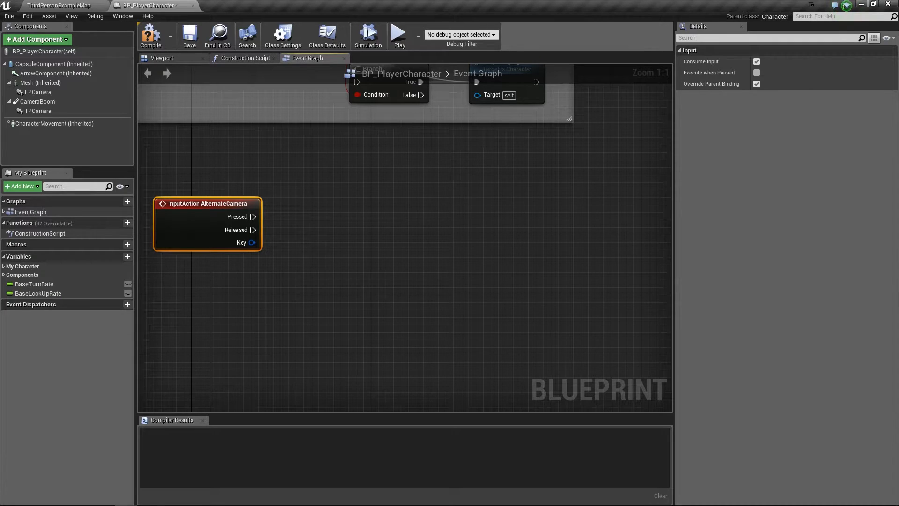
{"action": "left_click_drag", "start_coordinate": [253, 217], "coordinate": [265, 227]}
{"action": "left_click_drag", "start_coordinate": [323, 216], "coordinate": [323, 216]}
{"action": "type", "text": "flipflop"}
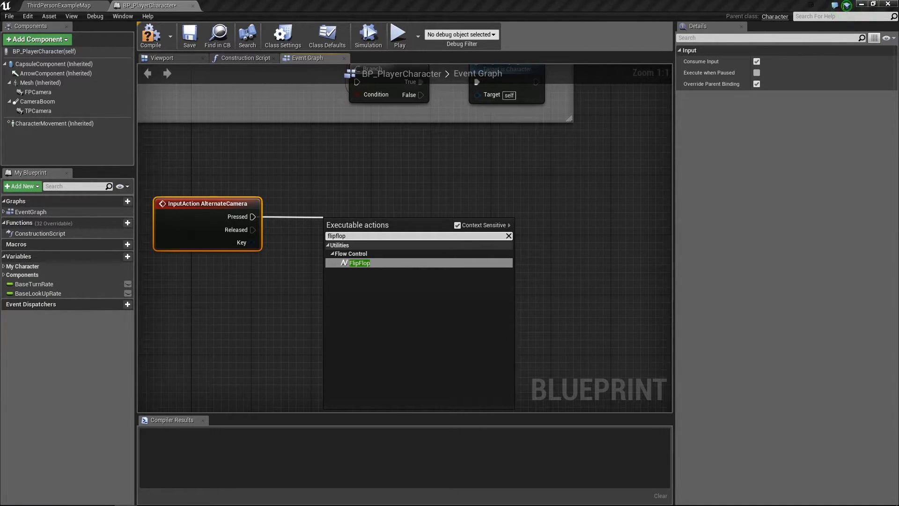
{"action": "key", "text": "Return"}
{"action": "left_click_drag", "start_coordinate": [356, 226], "coordinate": [332, 208]}
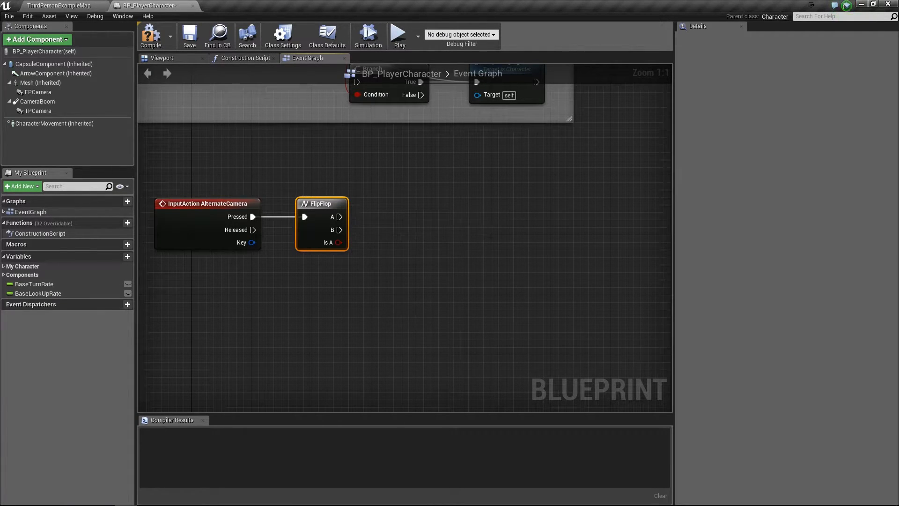
{"action": "left_click_drag", "start_coordinate": [320, 209], "coordinate": [313, 209]}
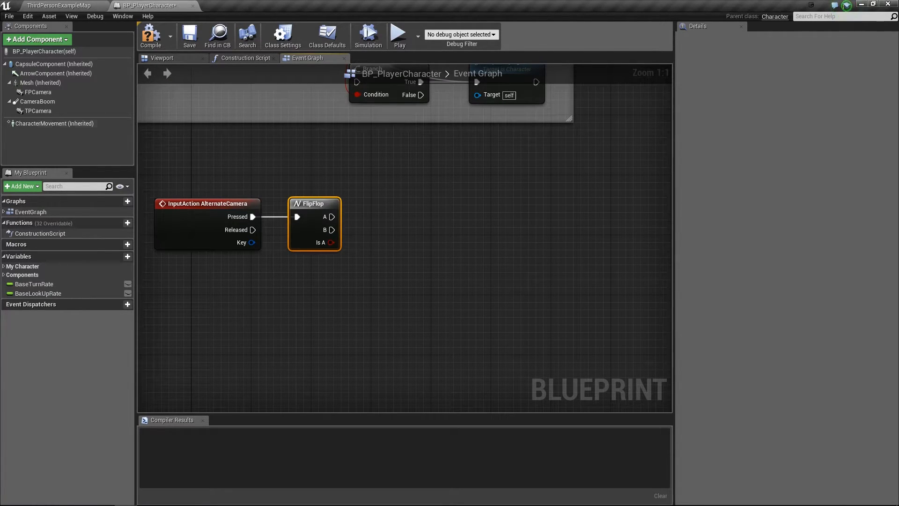
- Add a Deactivate node targeting a TPCamera reference and run it from the FlipFlop's A output
{"action": "left_click_drag", "start_coordinate": [38, 110], "coordinate": [505, 192]}
{"action": "type", "text": "d"}
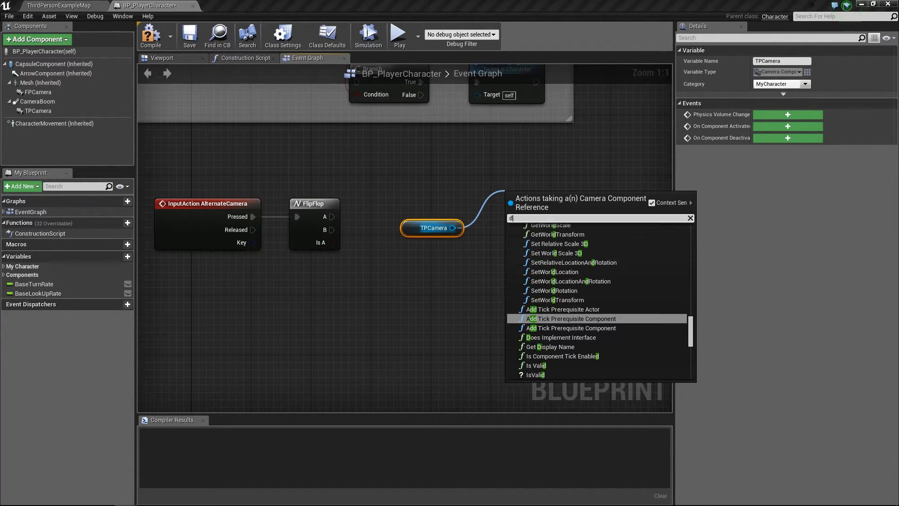
{"action": "type", "text": "eactivate"}
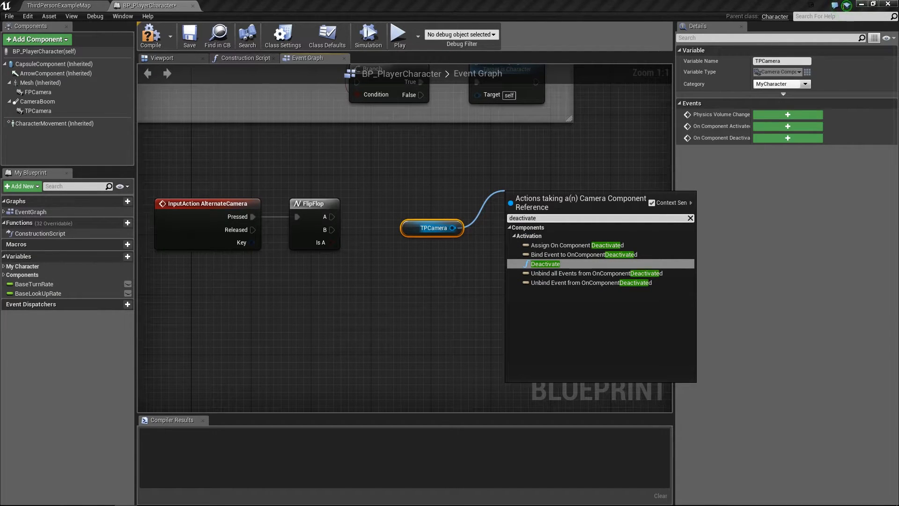
{"action": "key", "text": "Return"}
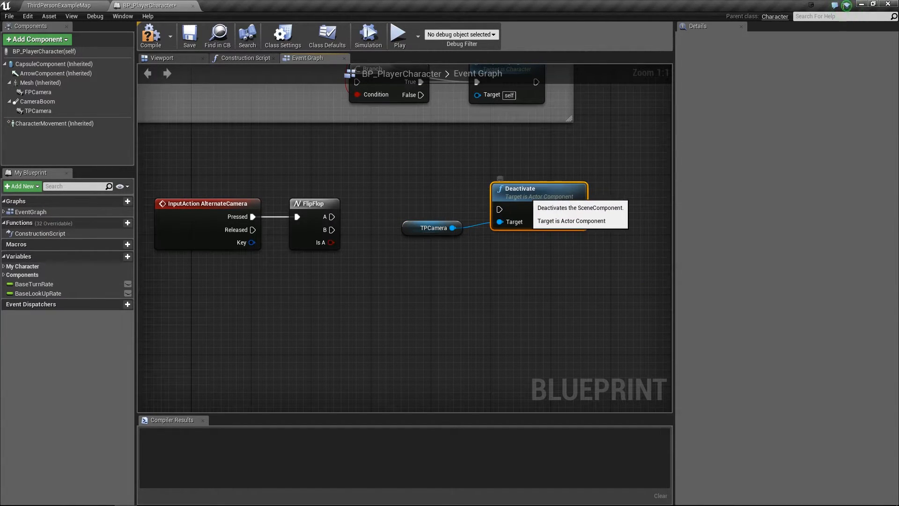
{"action": "left_click_drag", "start_coordinate": [331, 217], "coordinate": [500, 210]}
- Add an Activate node targeting an FPCamera reference and run it after the TPCamera Deactivate node
{"action": "left_click_drag", "start_coordinate": [38, 111], "coordinate": [615, 226]}
{"action": "type", "text": "activatye"}
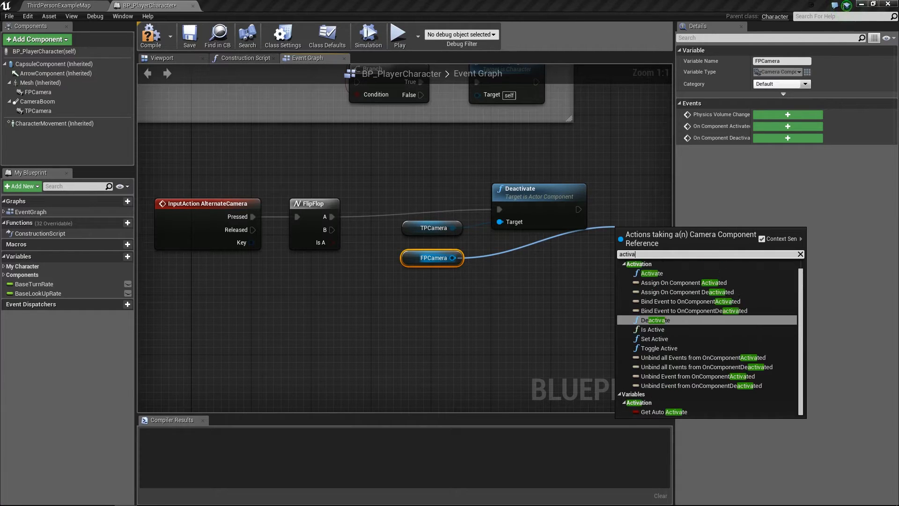
{"action": "key", "text": "BackSpace"}
{"action": "key", "text": "BackSpace"}
{"action": "type", "text": "e"}
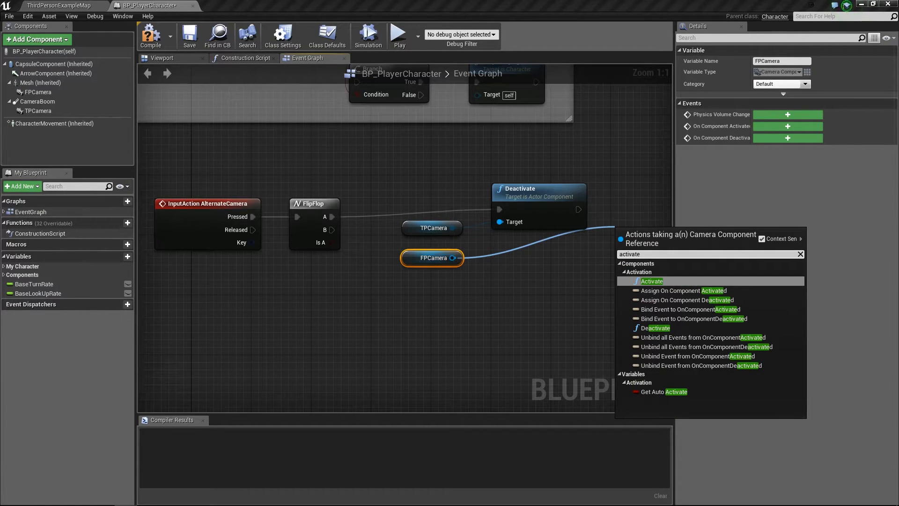
{"action": "key", "text": "Return"}
{"action": "left_click_drag", "start_coordinate": [637, 233], "coordinate": [629, 195]}
{"action": "left_click_drag", "start_coordinate": [579, 209], "coordinate": [610, 210]}
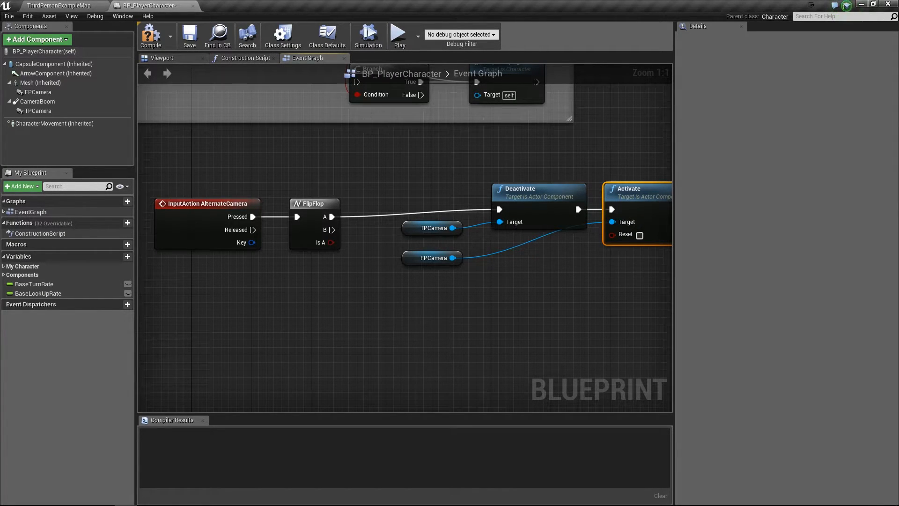
- Add a second Deactivate node targeting the FPCamera reference below the TPCamera Deactivate node
{"action": "right_click_drag", "start_coordinate": [570, 340], "coordinate": [501, 306]}
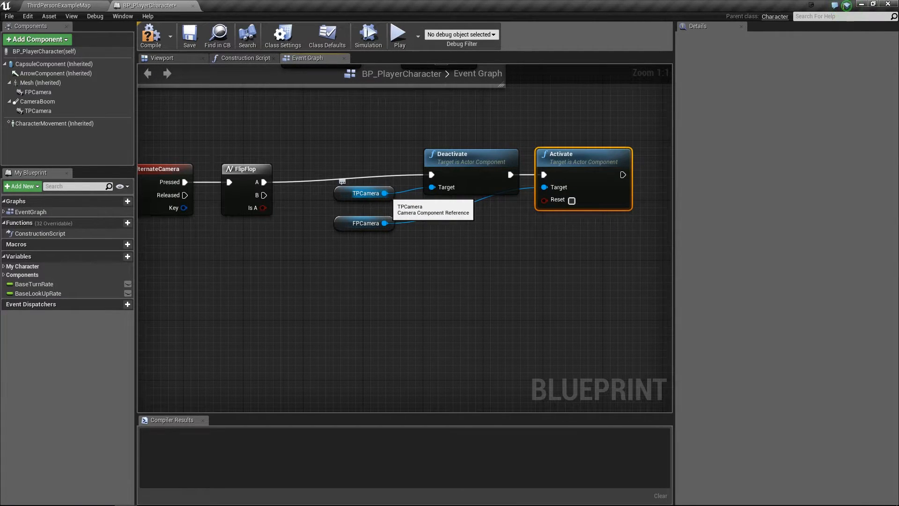
{"action": "left_click_drag", "start_coordinate": [385, 223], "coordinate": [438, 253]}
{"action": "type", "text": "deactivate"}
{"action": "key", "text": "Return"}
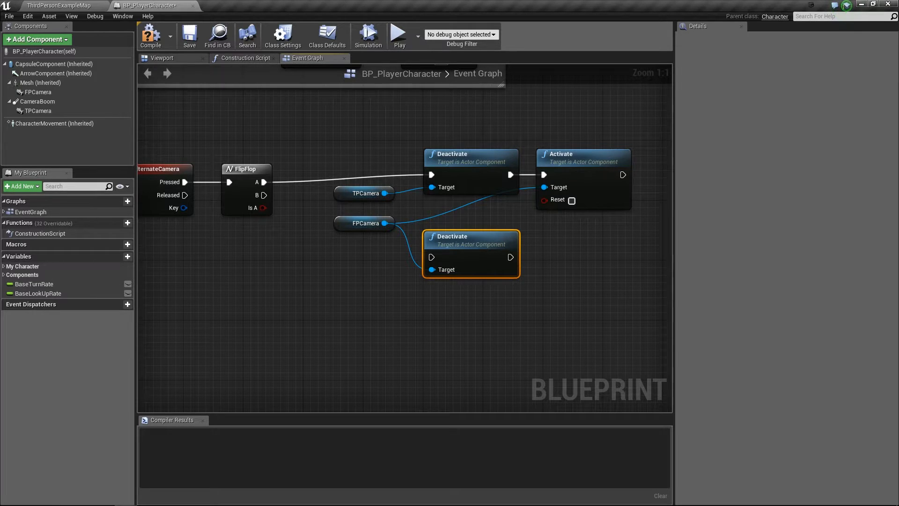
- Add an Activate node targeting the TPCamera reference and run it after the FPCamera Deactivate node
{"action": "left_click_drag", "start_coordinate": [384, 193], "coordinate": [565, 251]}
{"action": "type", "text": "activate"}
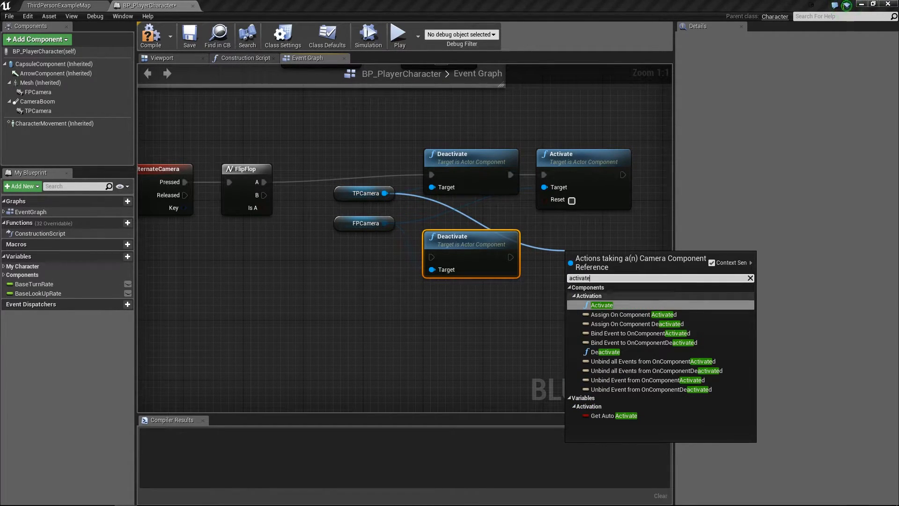
{"action": "key", "text": "Return"}
{"action": "left_click_drag", "start_coordinate": [591, 240], "coordinate": [584, 240]}
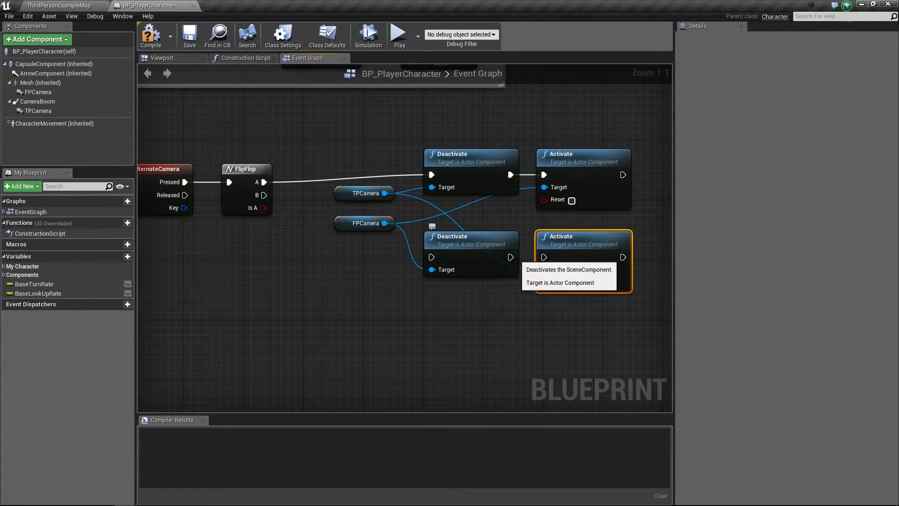
{"action": "left_click_drag", "start_coordinate": [510, 257], "coordinate": [543, 257]}
- Run the FPCamera Deactivate node from the FlipFlop's B output and straighten both FlipFlop output wires with reroute nodes
{"action": "left_click_drag", "start_coordinate": [263, 195], "coordinate": [431, 257]}
{"action": "double_click", "coordinate": [313, 204]}
{"action": "left_click_drag", "start_coordinate": [313, 204], "coordinate": [298, 257]}
{"action": "double_click", "coordinate": [306, 183]}
{"action": "left_click_drag", "start_coordinate": [305, 182], "coordinate": [305, 174]}
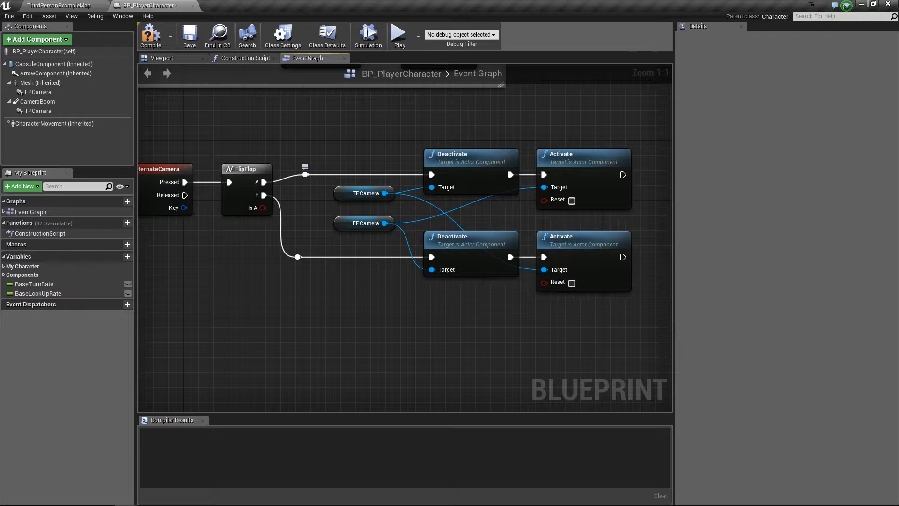
- Compile BP_PlayerCharacter and play-test ThirdPersonExampleMap, toggling between the third-person and first-person cameras
{"action": "left_click", "coordinate": [151, 35]}
{"action": "left_click", "coordinate": [59, 5]}
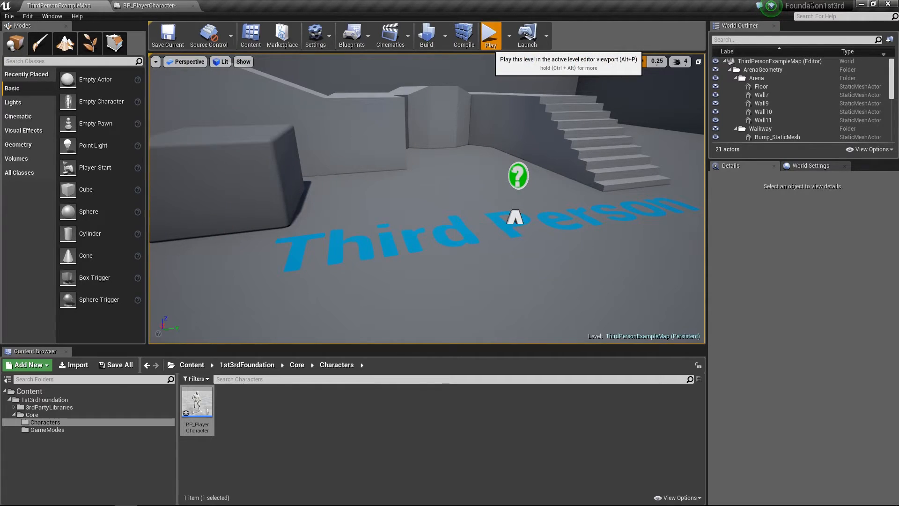
{"action": "left_click", "coordinate": [490, 36]}
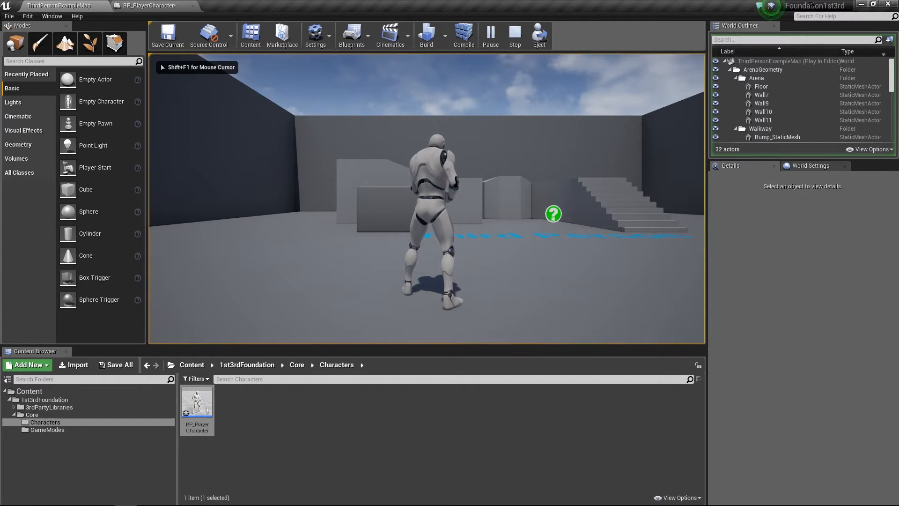
{"action": "key", "text": "v"}
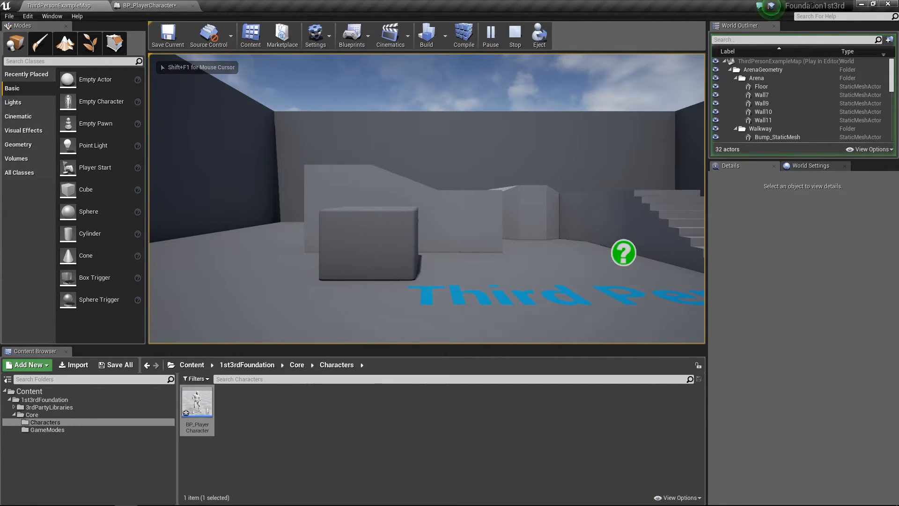
{"action": "key", "text": "v"}
{"action": "key", "text": "v"}
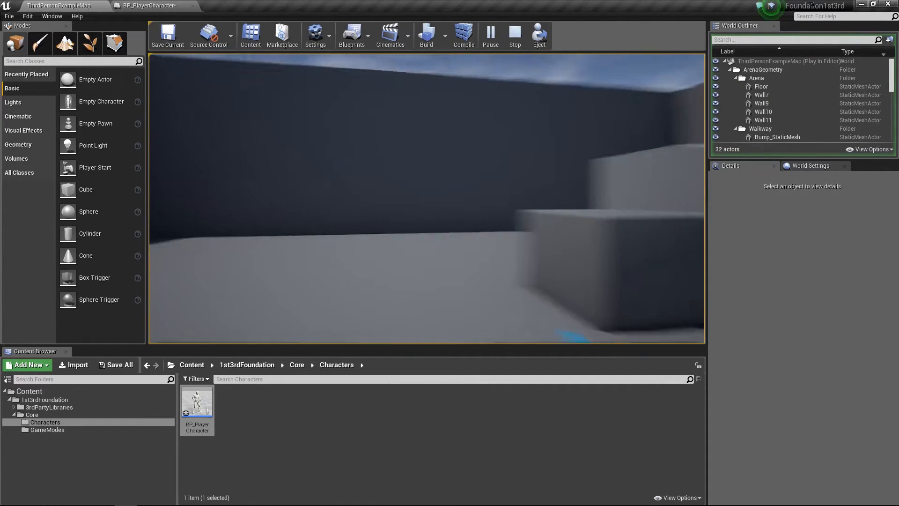
{"action": "key", "text": "Escape"}
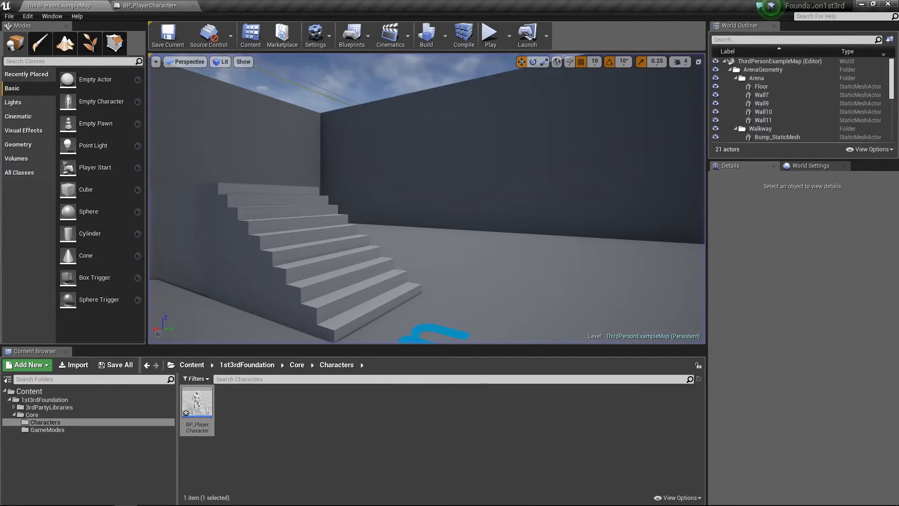
- Locate the SK_Mannequin skeletal mesh used by BP_PlayerCharacter's Mesh component and open its skeleton for editing
{"action": "left_click", "coordinate": [163, 6]}
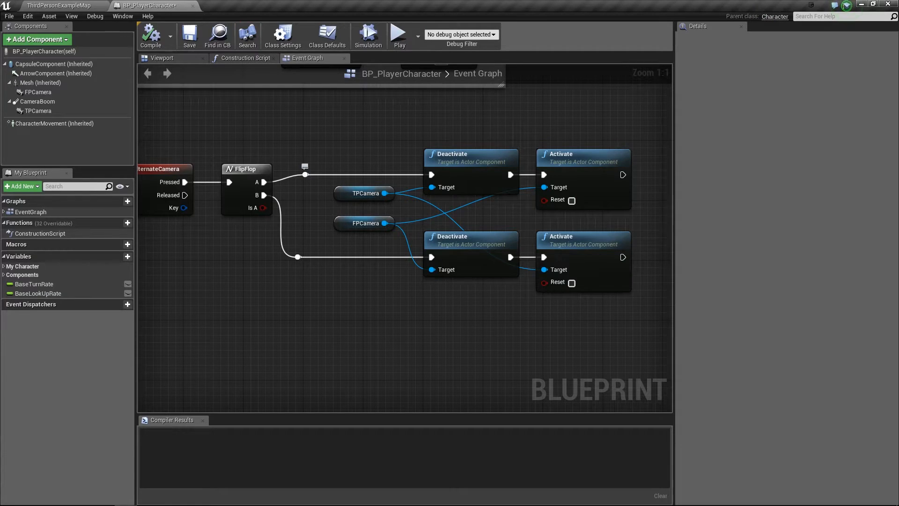
{"action": "left_click", "coordinate": [162, 58]}
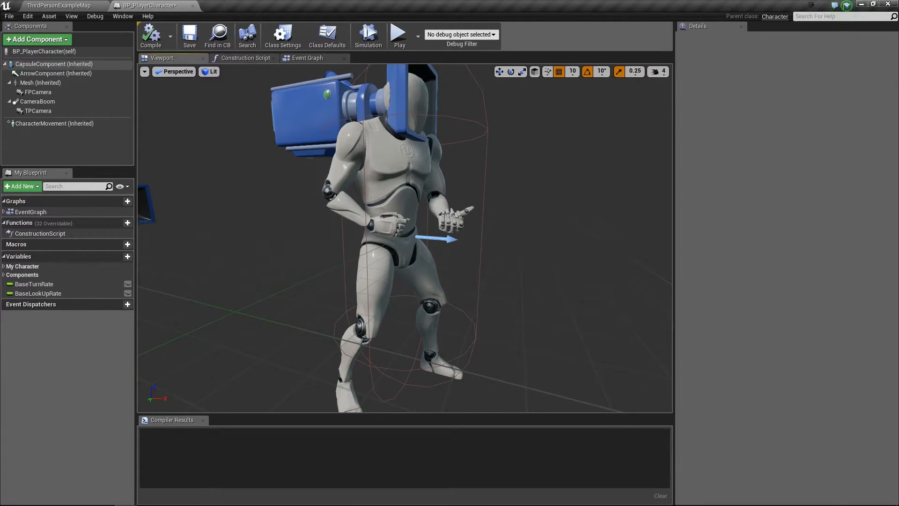
{"action": "left_click", "coordinate": [40, 83]}
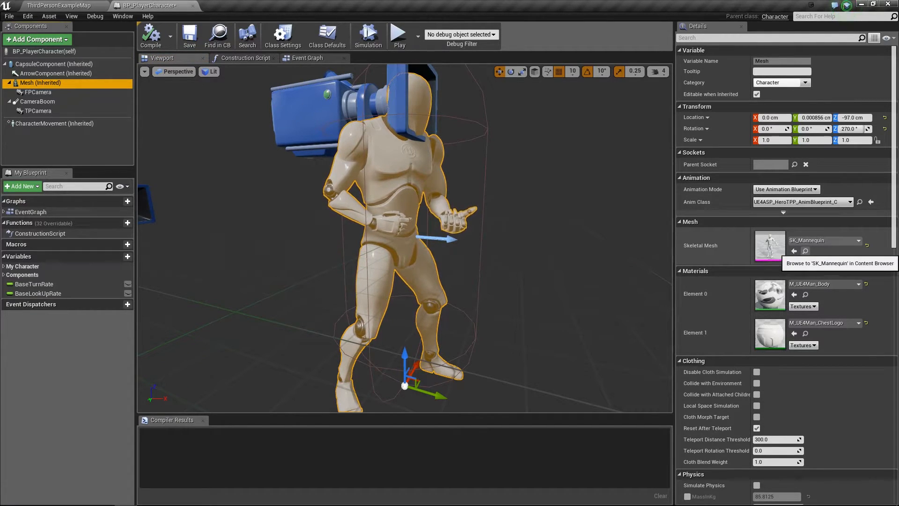
{"action": "left_click", "coordinate": [805, 252]}
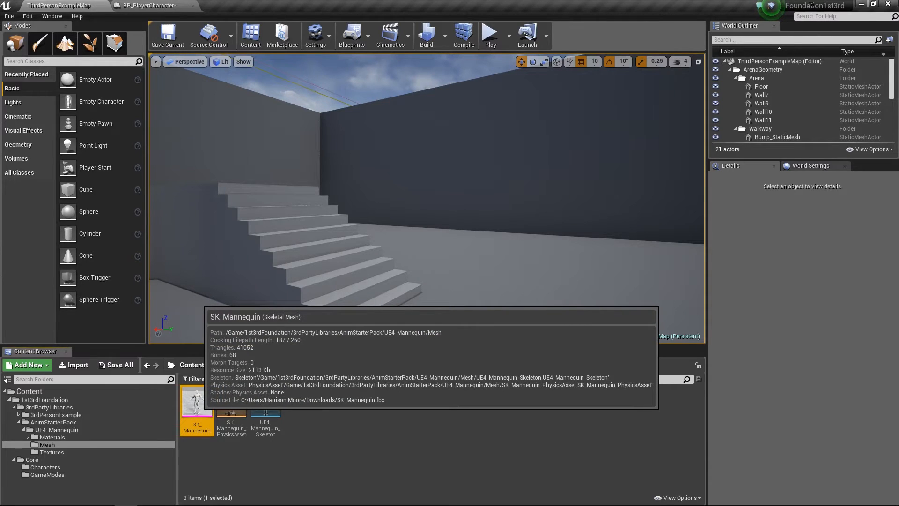
{"action": "double_click", "coordinate": [199, 411]}
{"action": "left_click_drag", "start_coordinate": [256, 41], "coordinate": [252, 7]}
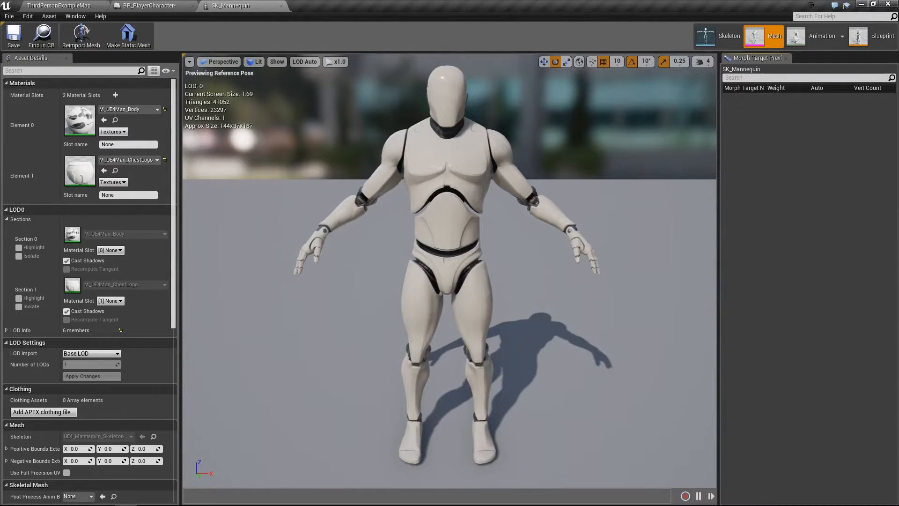
{"action": "left_click", "coordinate": [716, 36]}
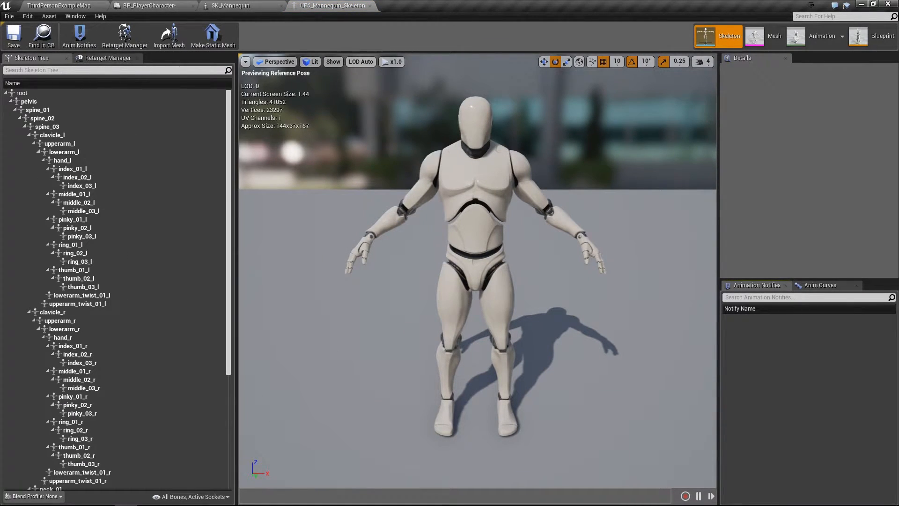
- Add a socket named cameraSocket to the mannequin's head bone and close the skeleton and mesh editors
{"action": "left_click", "coordinate": [479, 133]}
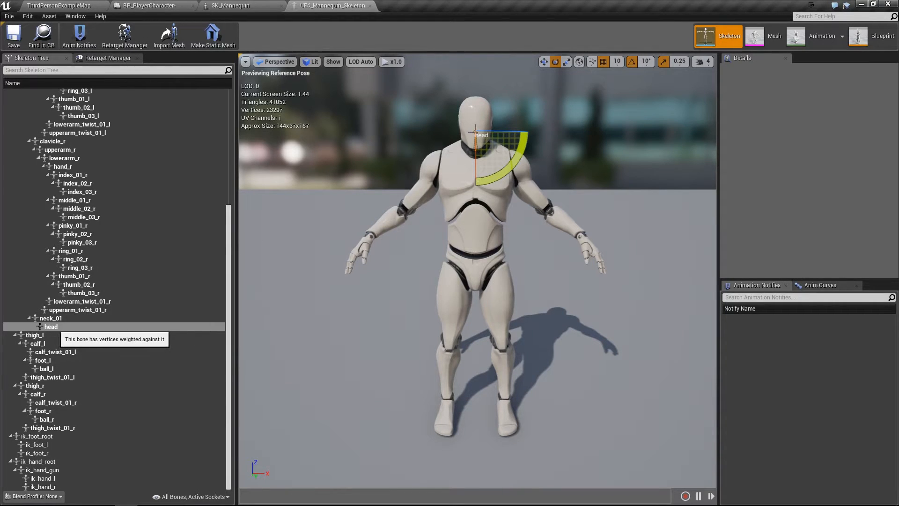
{"action": "right_click", "coordinate": [54, 327]}
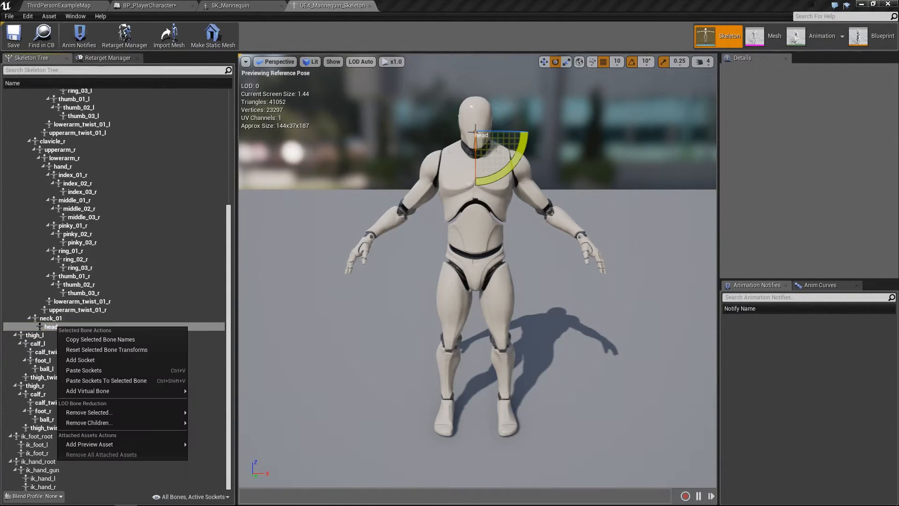
{"action": "left_click", "coordinate": [80, 359]}
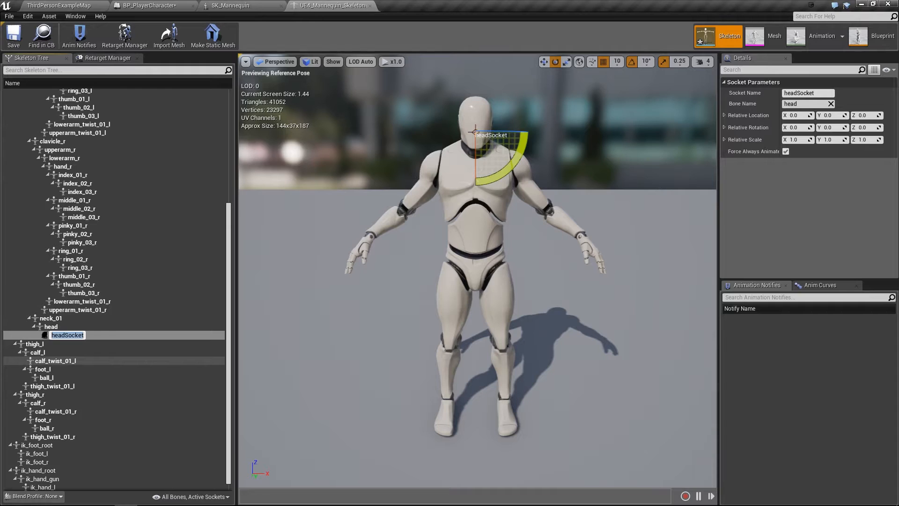
{"action": "type", "text": "cameraSocket"}
{"action": "key", "text": "Return"}
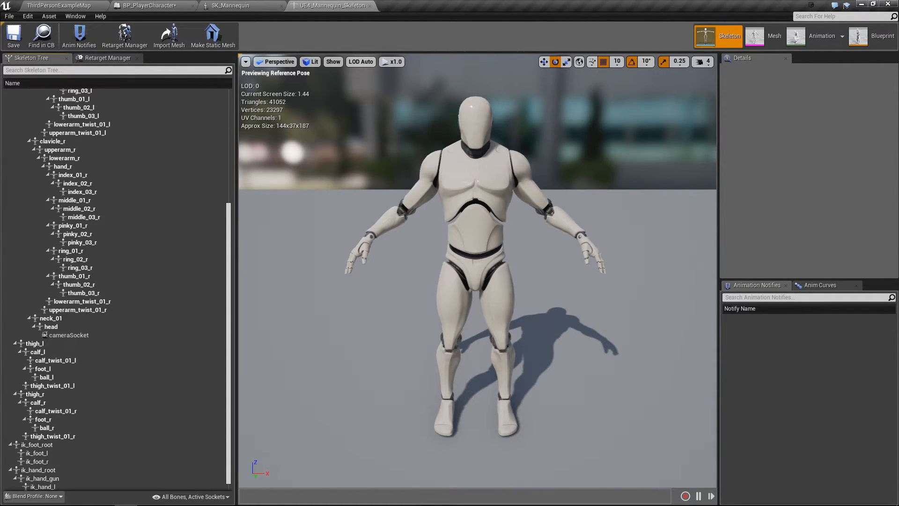
{"action": "left_click", "coordinate": [369, 6]}
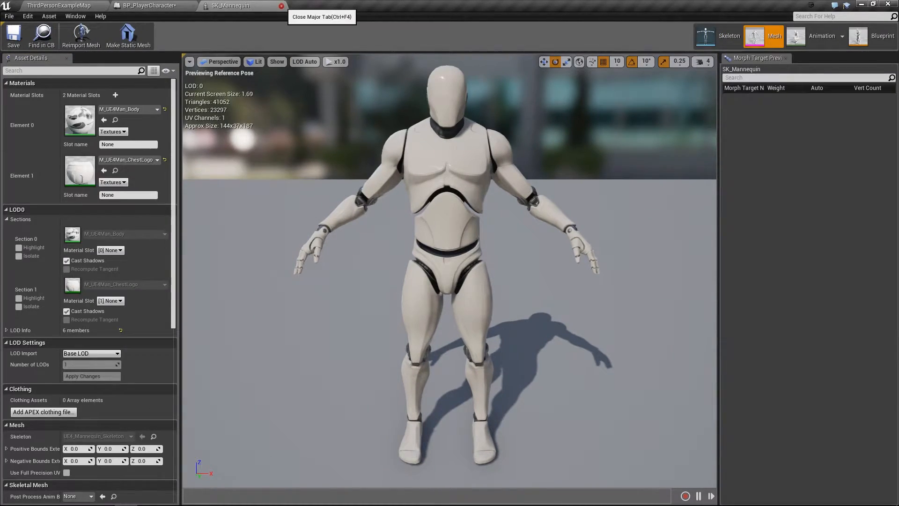
{"action": "left_click", "coordinate": [281, 6]}
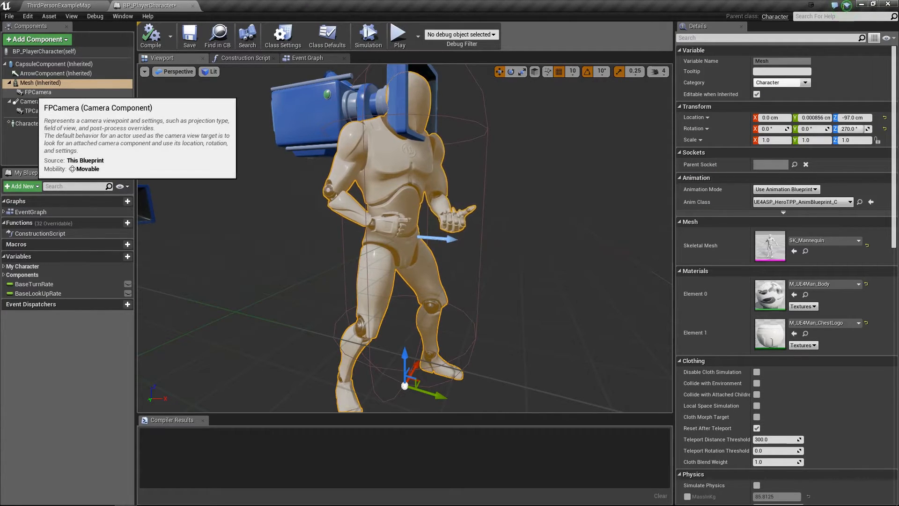
- Set the parent socket of the FPCamera component to cameraSocket
{"action": "left_click", "coordinate": [38, 92]}
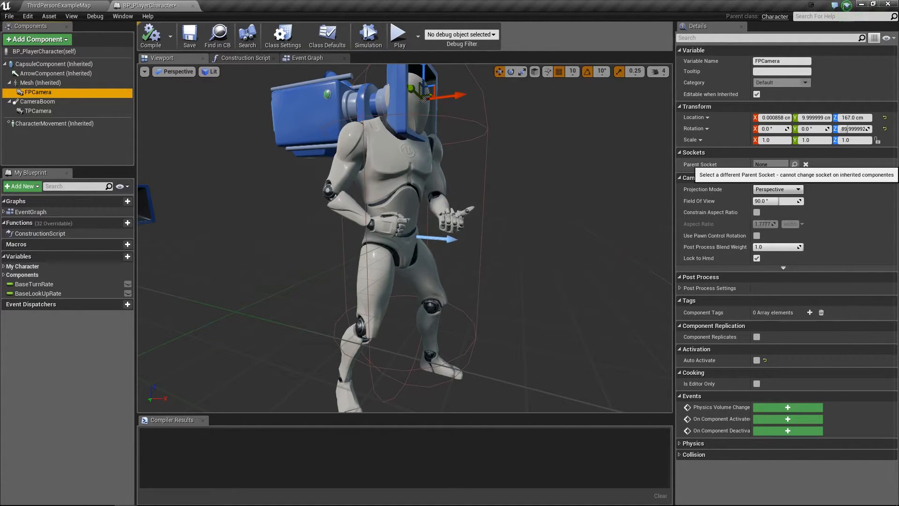
{"action": "left_click", "coordinate": [795, 164]}
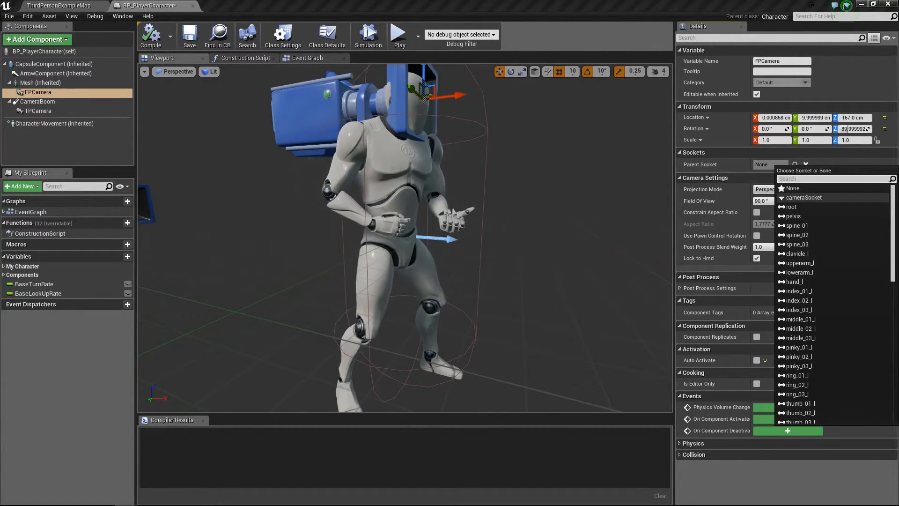
{"action": "left_click", "coordinate": [803, 197]}
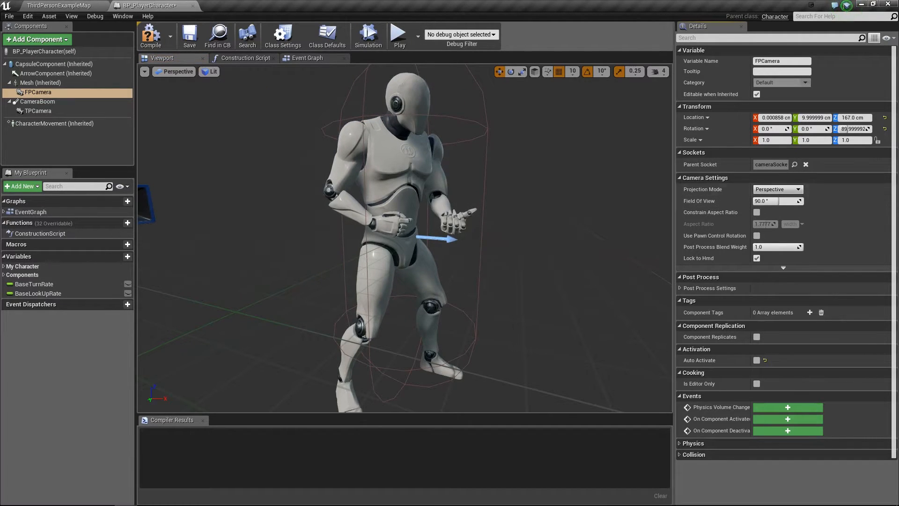
- Turn off Realtime in the BP_PlayerCharacter preview viewport
{"action": "scroll", "coordinate": [405, 239], "scroll_direction": "up", "scroll_amount": 5}
{"action": "scroll", "coordinate": [405, 239], "scroll_direction": "down", "scroll_amount": 10}
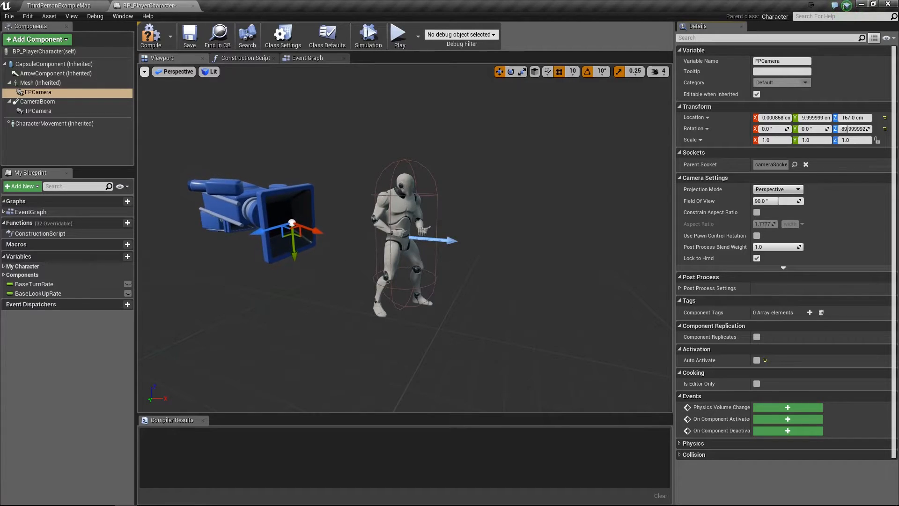
{"action": "left_click", "coordinate": [145, 71]}
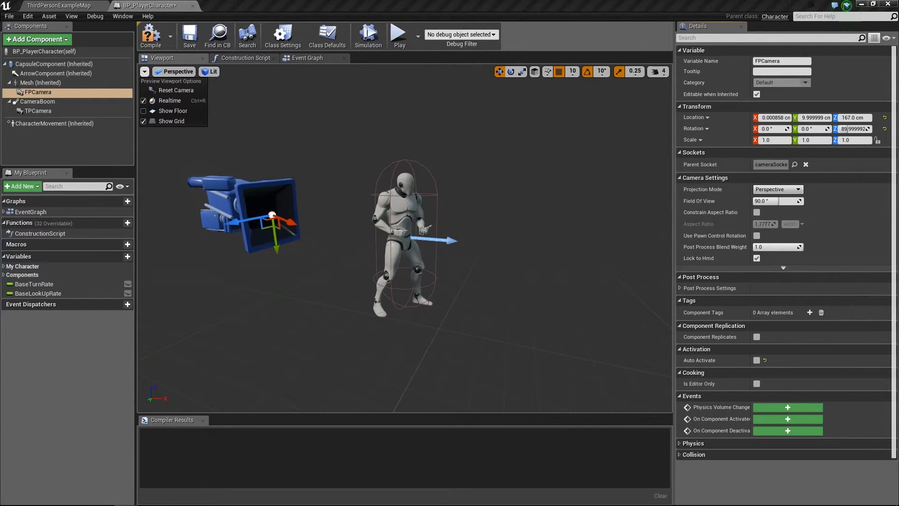
{"action": "left_click", "coordinate": [169, 100]}
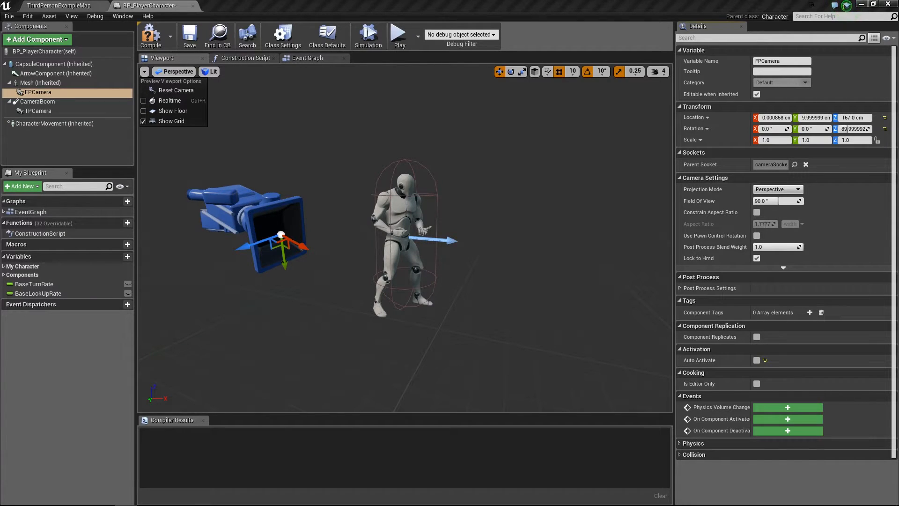
- Move FPCamera back to the mannequin's head at about Z 7 cm and rotate it to -90° on X
{"action": "right_click_drag", "start_coordinate": [328, 159], "coordinate": [342, 160]}
{"action": "left_click_drag", "start_coordinate": [244, 238], "coordinate": [359, 189]}
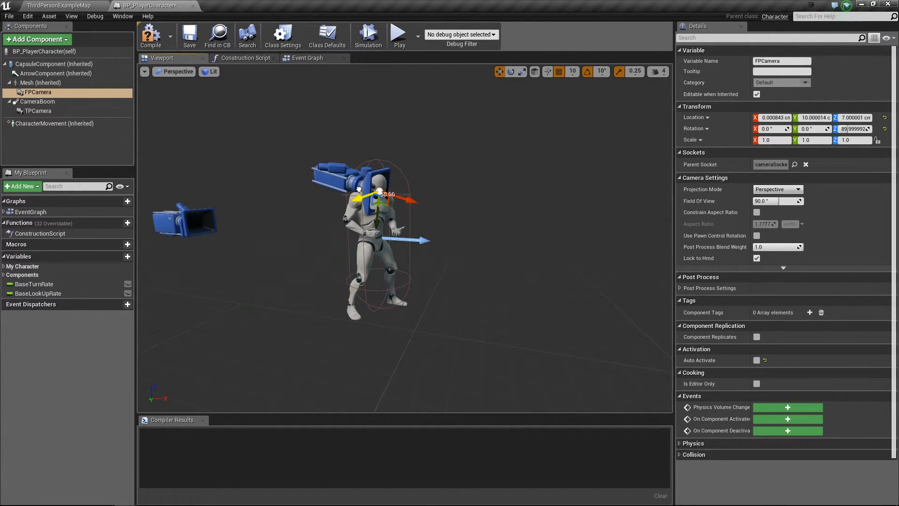
{"action": "left_click", "coordinate": [511, 71]}
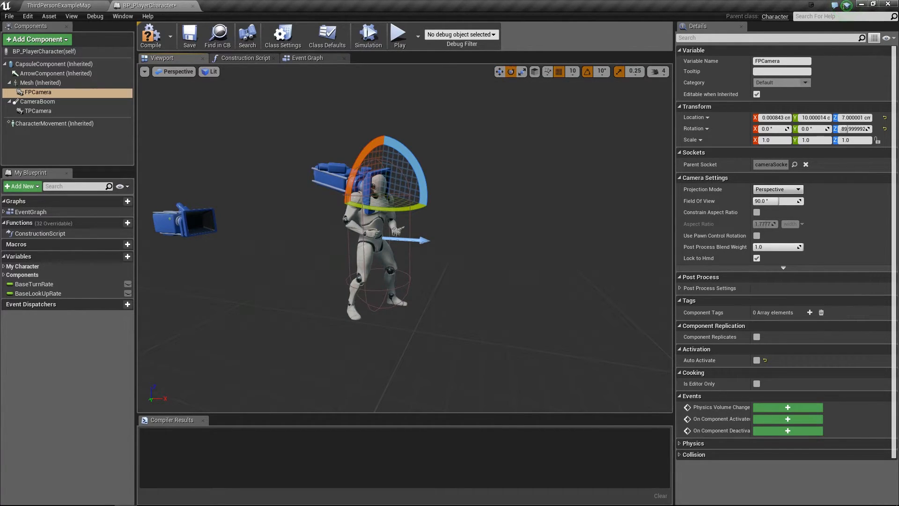
{"action": "left_click_drag", "start_coordinate": [336, 161], "coordinate": [327, 208]}
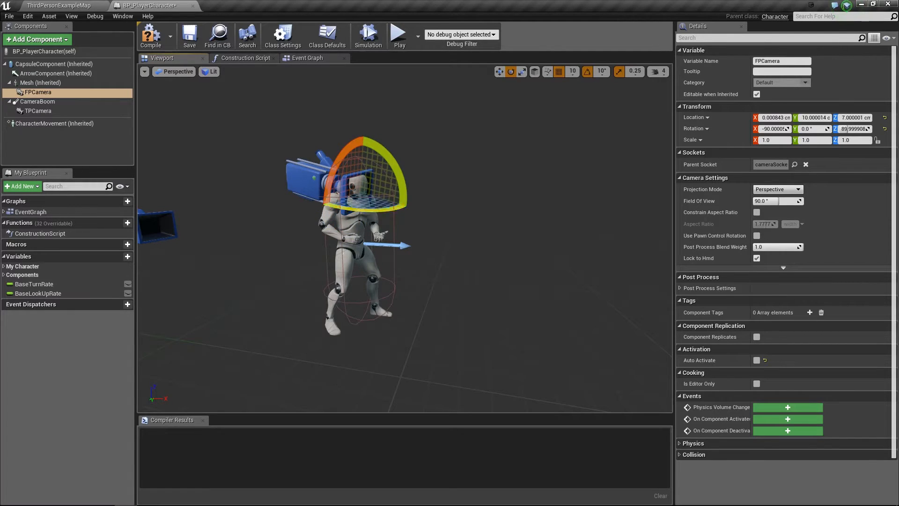
- Turn off grid snapping and fine-position FPCamera in front of the face at about X 6.7, Y 18.6, Z 7 cm
{"action": "left_click", "coordinate": [499, 72]}
{"action": "scroll", "coordinate": [375, 206], "scroll_direction": "up", "scroll_amount": 4}
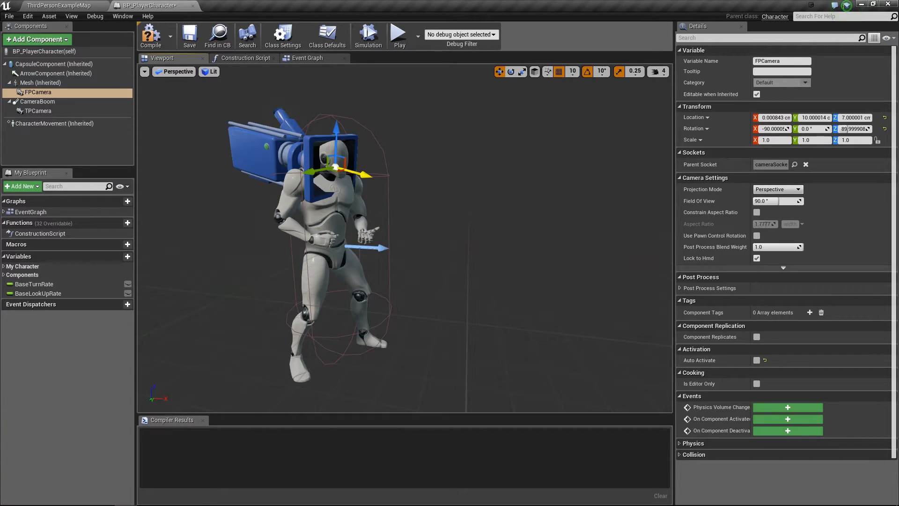
{"action": "left_click_drag", "start_coordinate": [362, 174], "coordinate": [371, 176]}
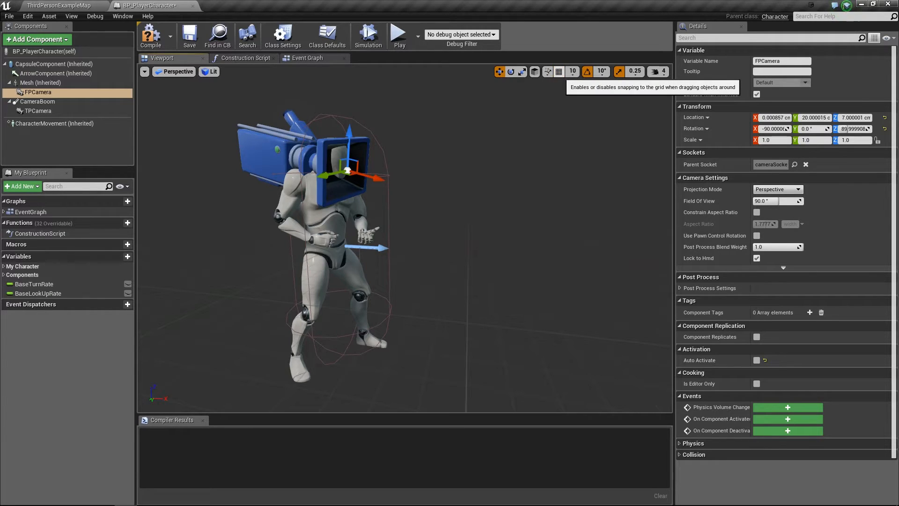
{"action": "left_click_drag", "start_coordinate": [352, 134], "coordinate": [352, 123]}
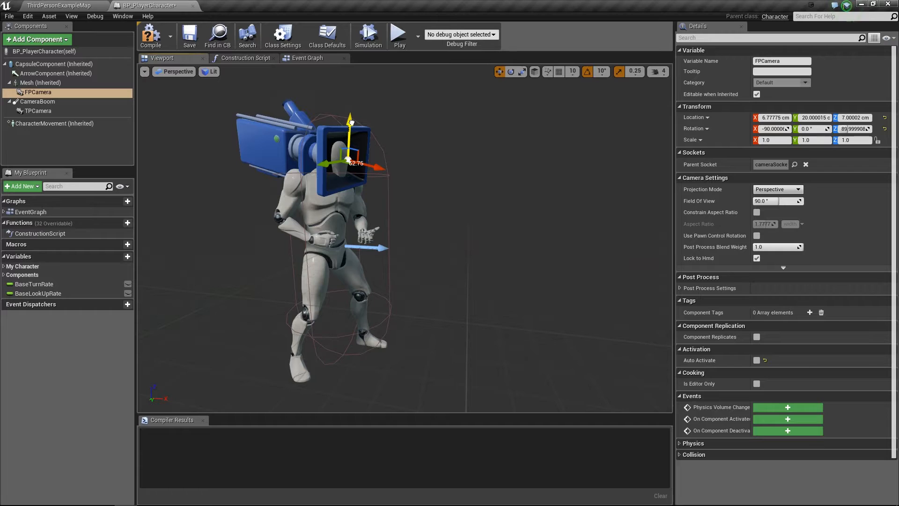
{"action": "left_click_drag", "start_coordinate": [379, 167], "coordinate": [377, 167]}
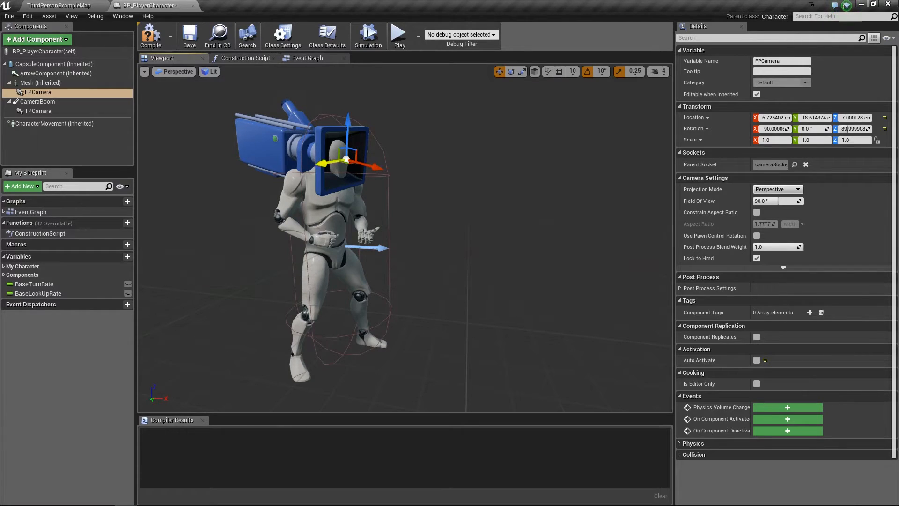
- Compile BP_PlayerCharacter and play-test ThirdPersonExampleMap, switching to the first-person camera
{"action": "left_click", "coordinate": [151, 40]}
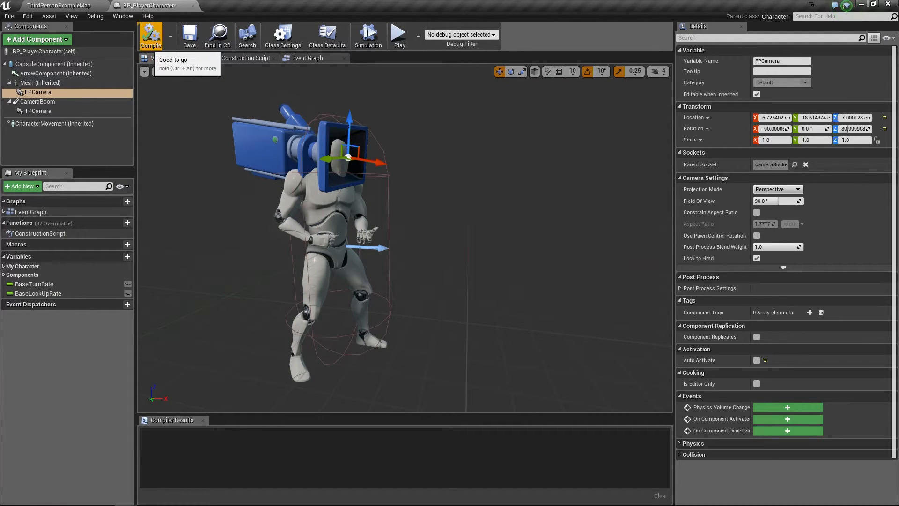
{"action": "left_click", "coordinate": [59, 6]}
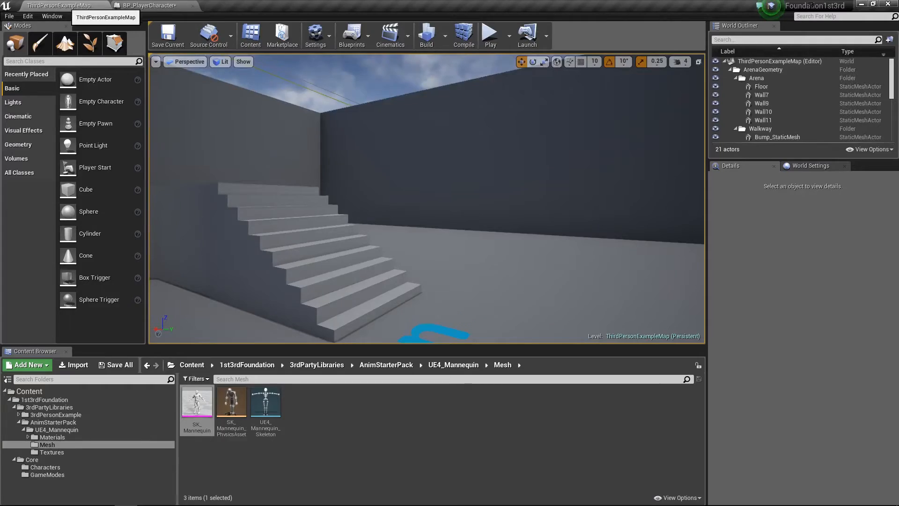
{"action": "left_click", "coordinate": [490, 35]}
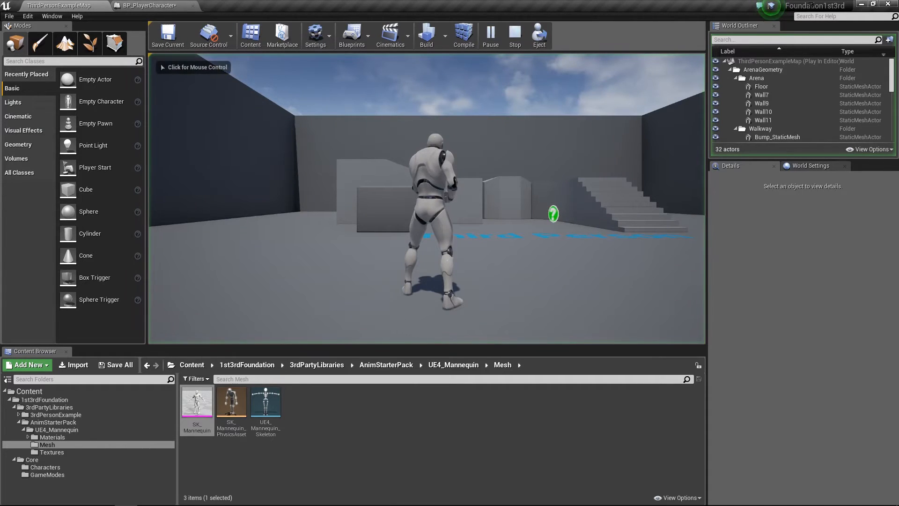
{"action": "key", "text": "v"}
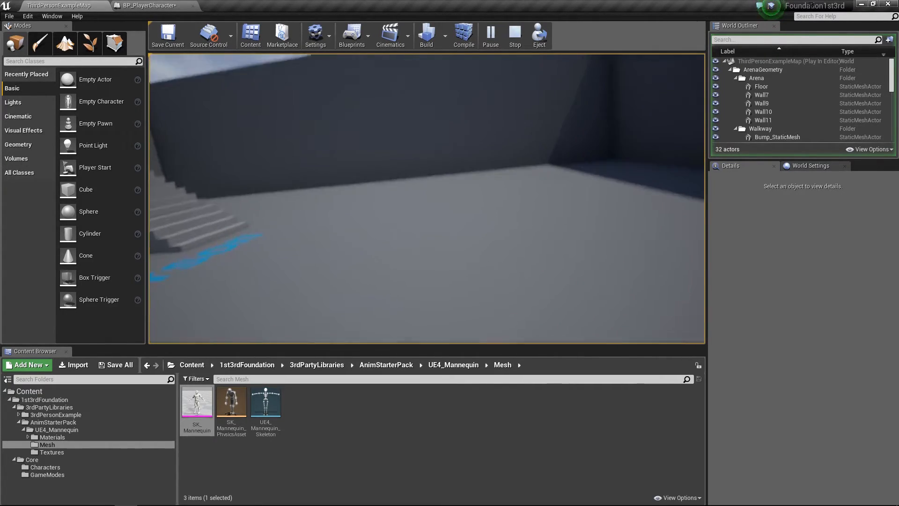
{"action": "key", "text": "Escape"}
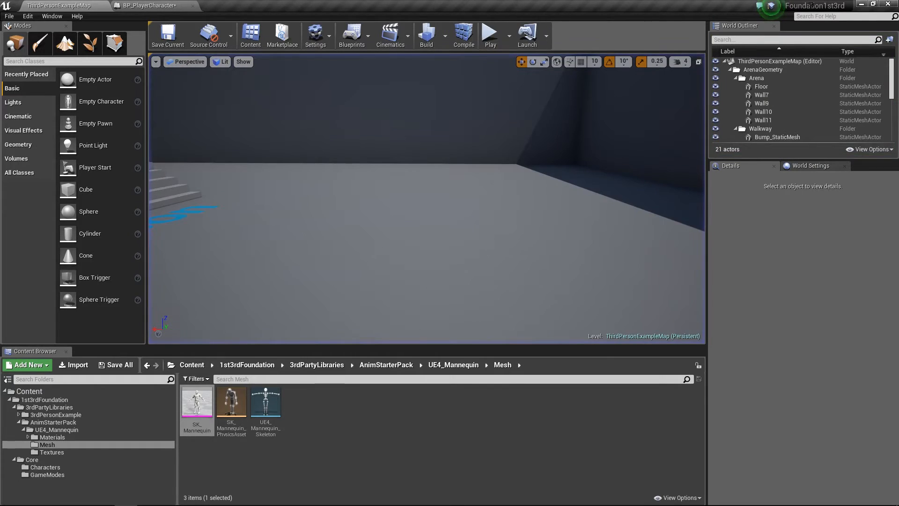
- Enable Use Pawn Control Rotation on BP_PlayerCharacter's FPCamera and compile the blueprint
{"action": "left_click", "coordinate": [149, 6]}
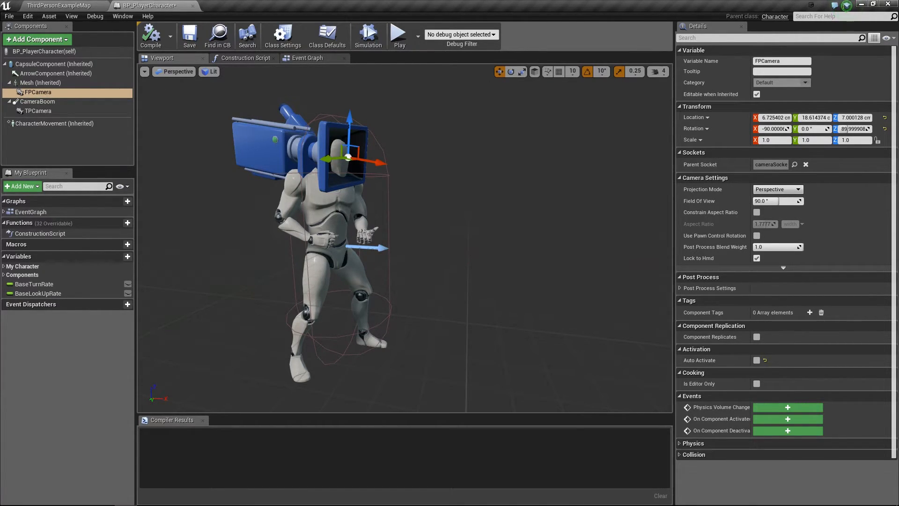
{"action": "left_click", "coordinate": [757, 236]}
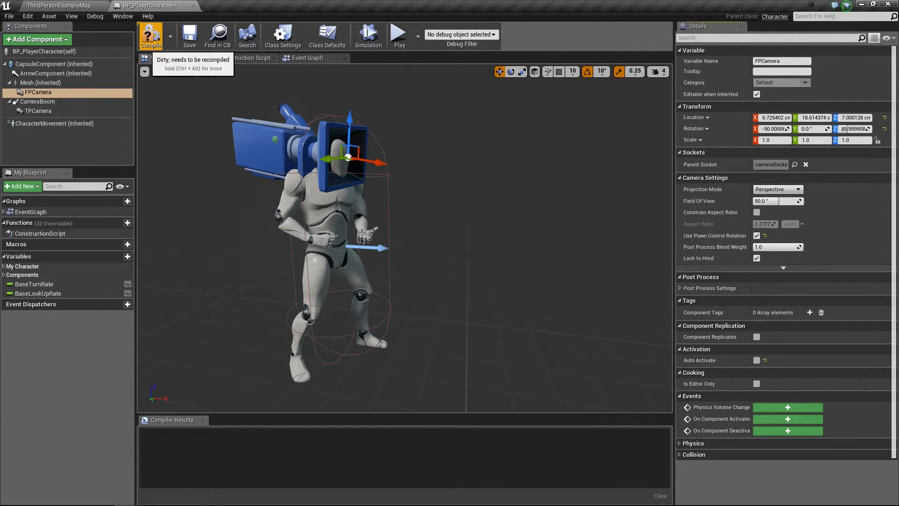
{"action": "left_click", "coordinate": [151, 38]}
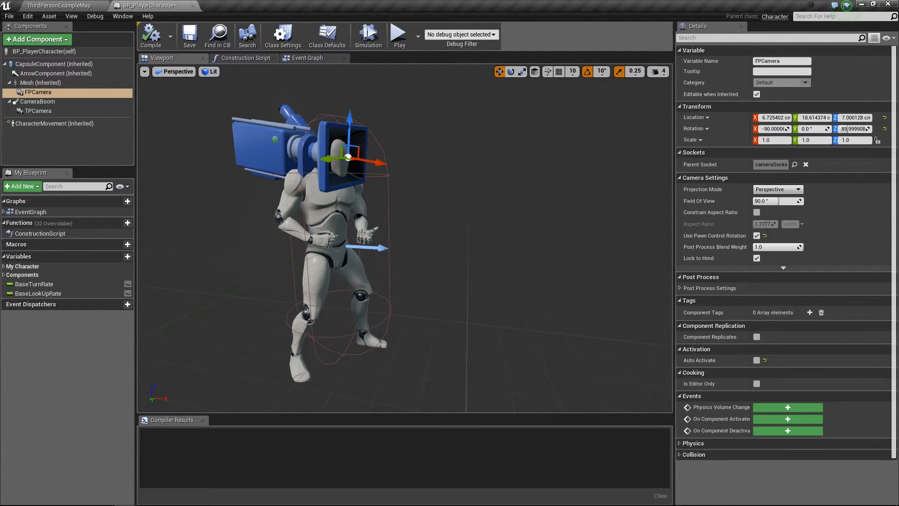
- Play-test the level and check how the first-person camera follows the view rotation
{"action": "left_click", "coordinate": [59, 5]}
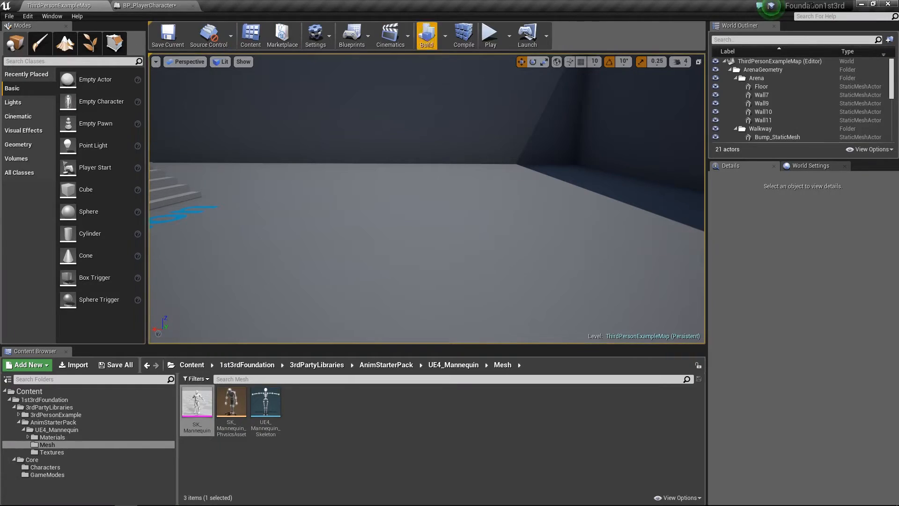
{"action": "left_click", "coordinate": [491, 35]}
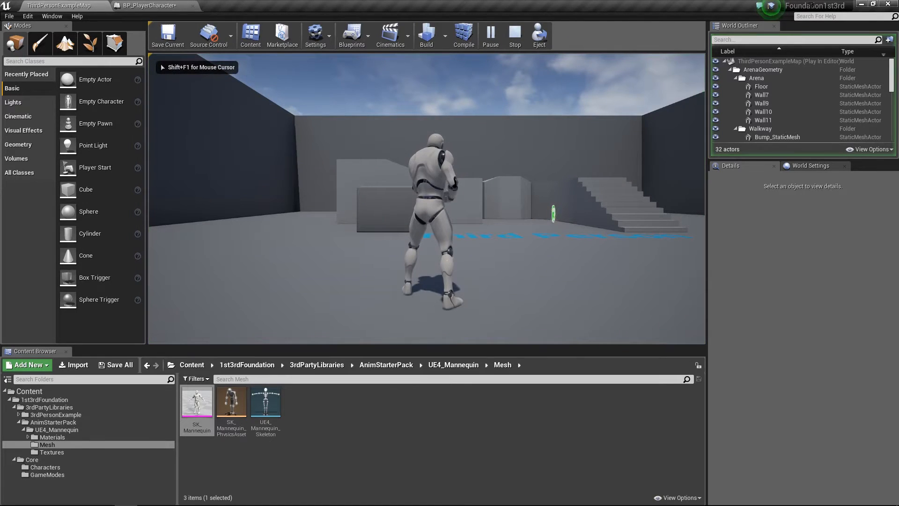
{"action": "key", "text": "v"}
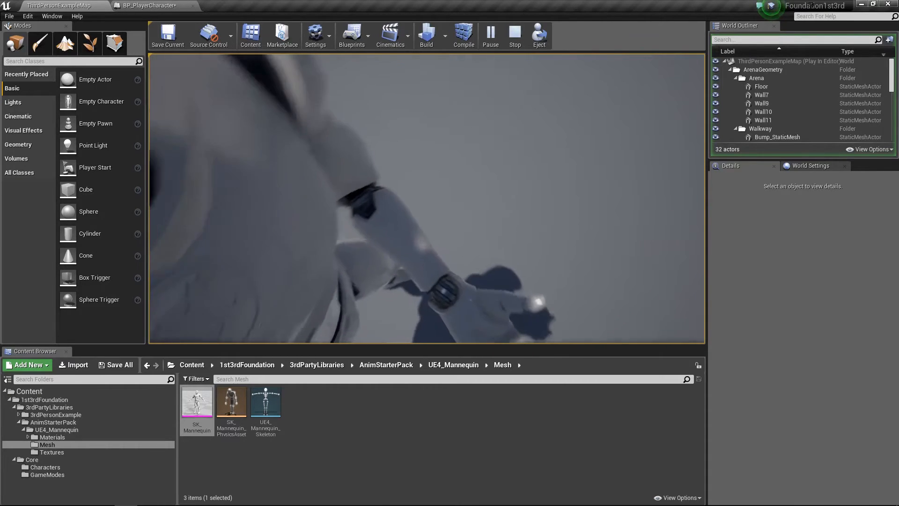
{"action": "key", "text": "Escape"}
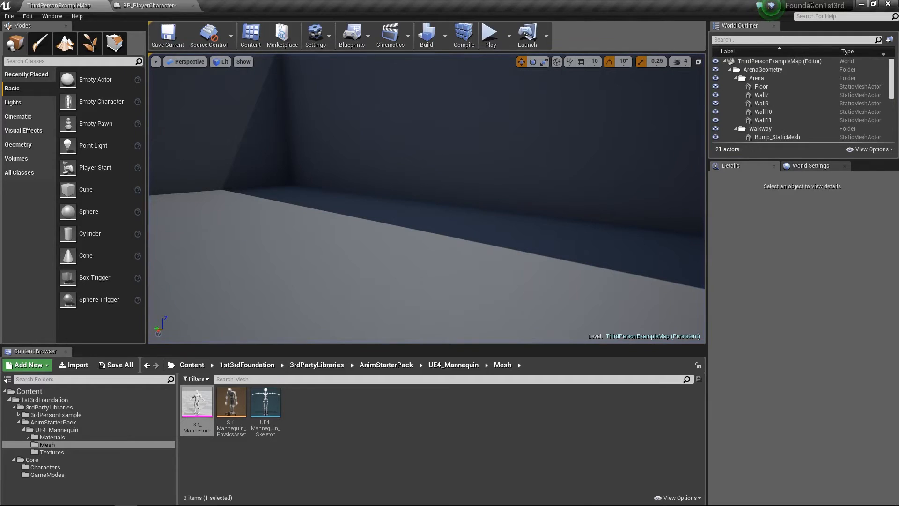
- Enable Use Controller Rotation Yaw in BP_PlayerCharacter's class defaults and compile the blueprint
{"action": "left_click", "coordinate": [162, 5]}
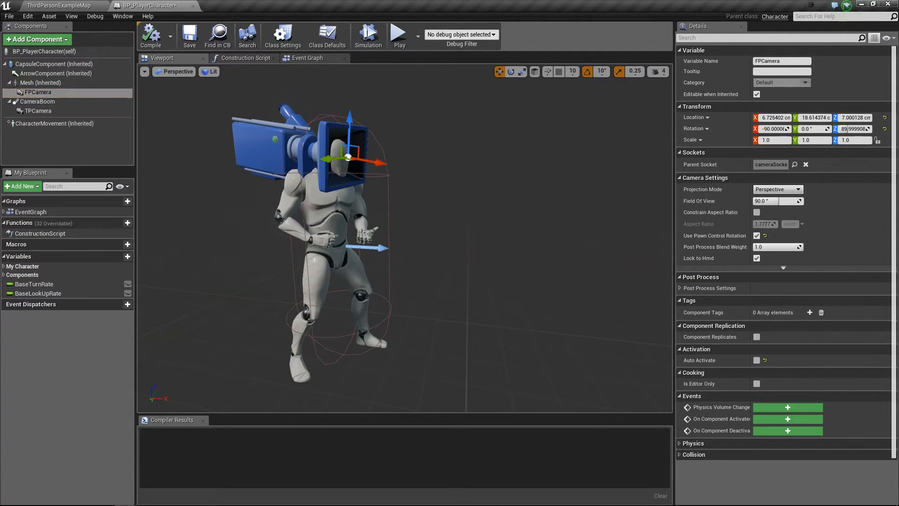
{"action": "left_click", "coordinate": [51, 51]}
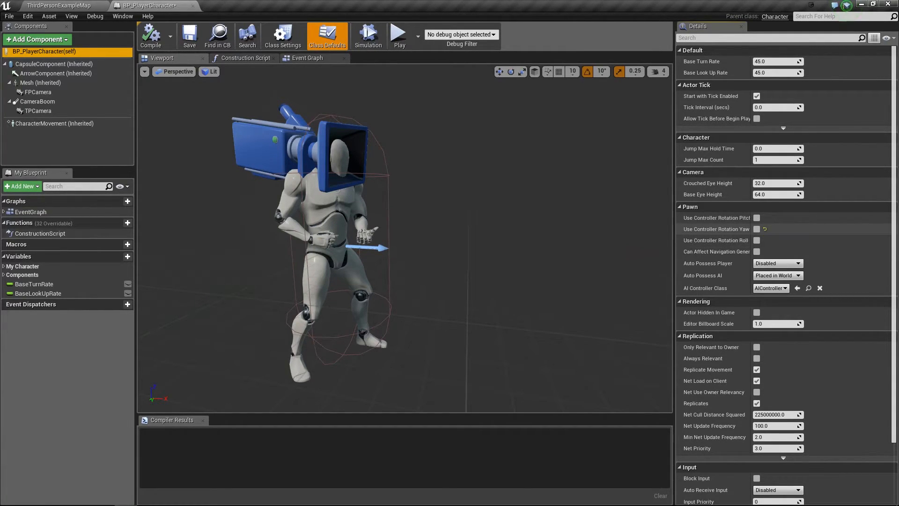
{"action": "left_click", "coordinate": [757, 229]}
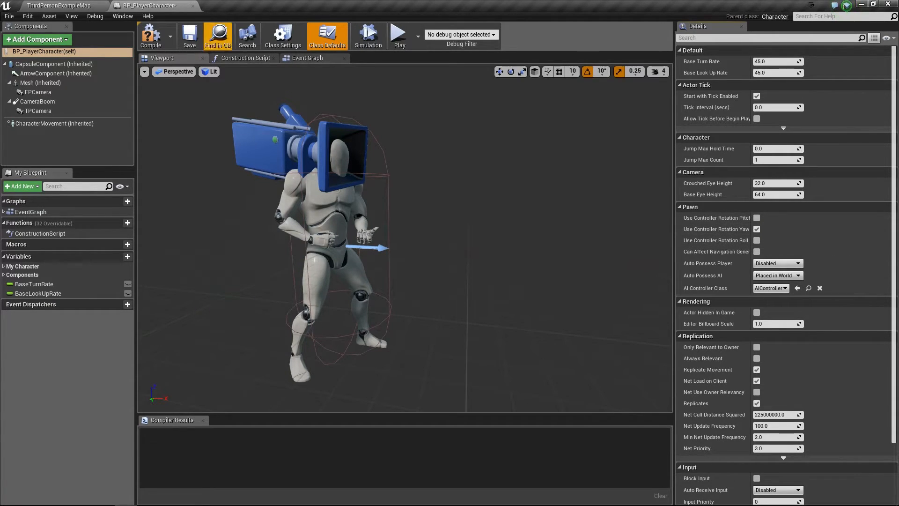
{"action": "left_click", "coordinate": [151, 36]}
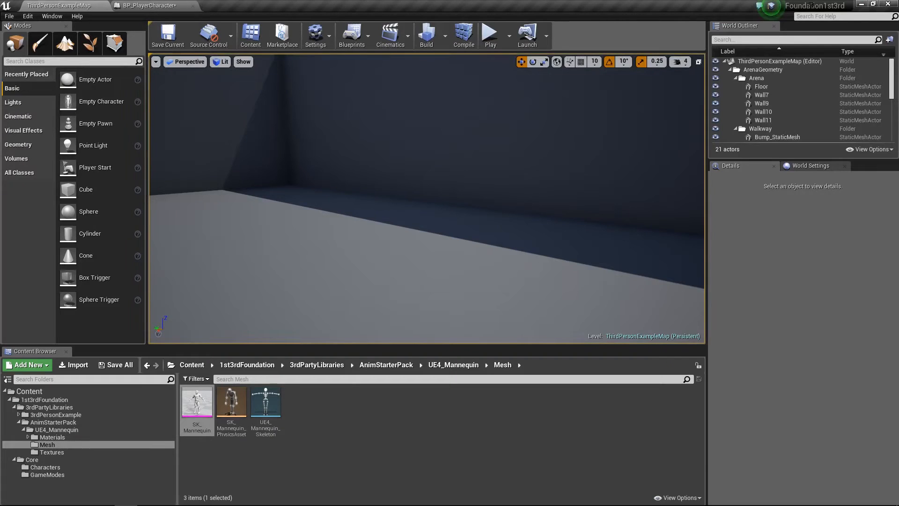
- Play-test the level, walking backward and forward to check that the character turns with the controller yaw
{"action": "left_click", "coordinate": [491, 36]}
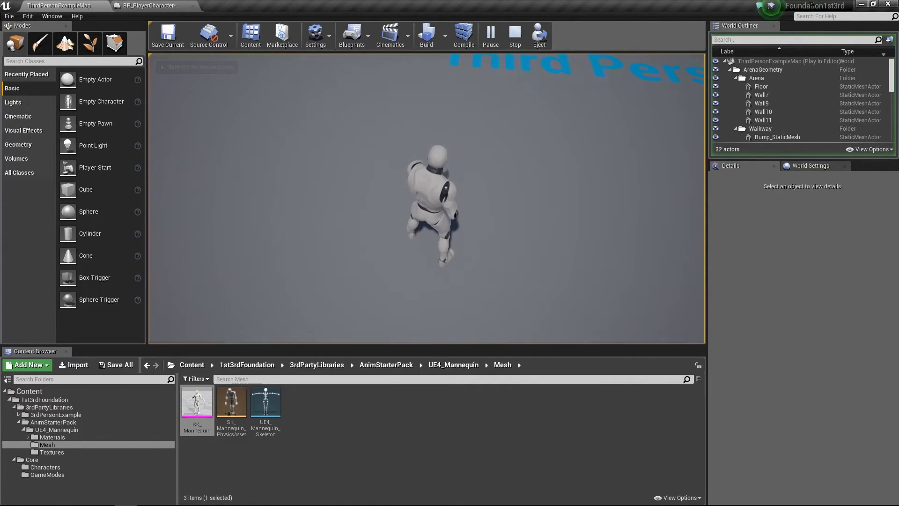
{"action": "key", "text": "s"}
{"action": "key", "text": "w"}
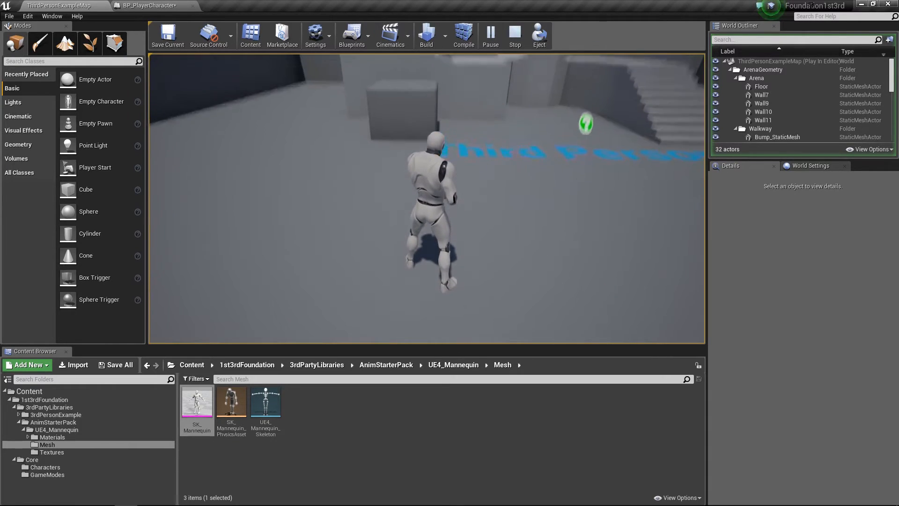
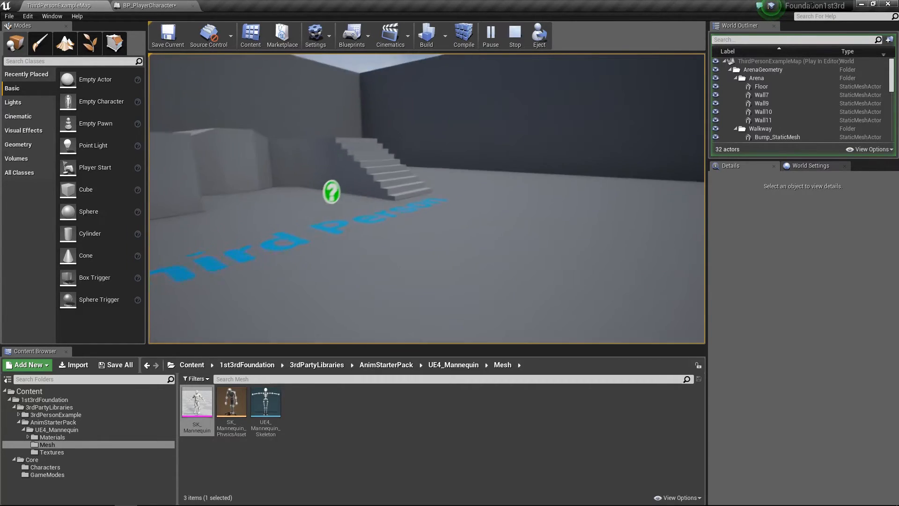
{"action": "key", "text": "Escape"}
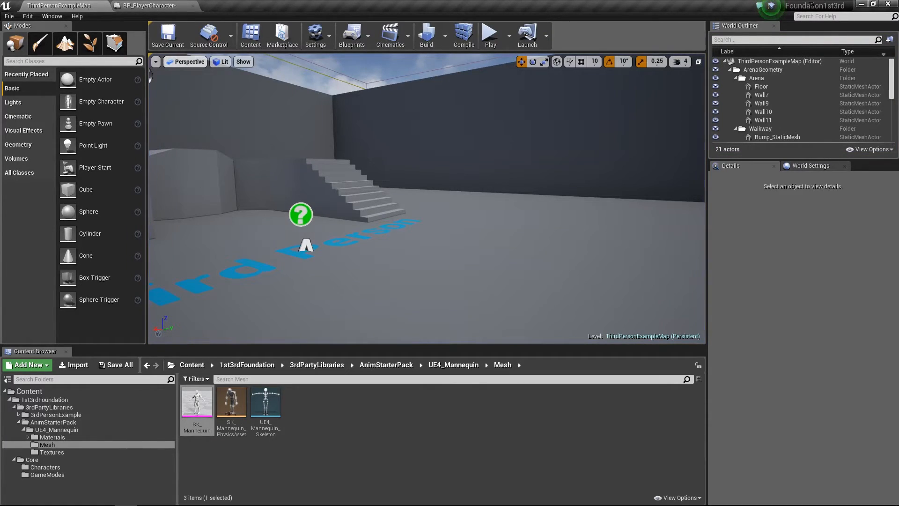
- Move FPCamera closer to the mannequin's face and lower, to about Y 16.3 and Z -0.1 cm
{"action": "left_click", "coordinate": [154, 6]}
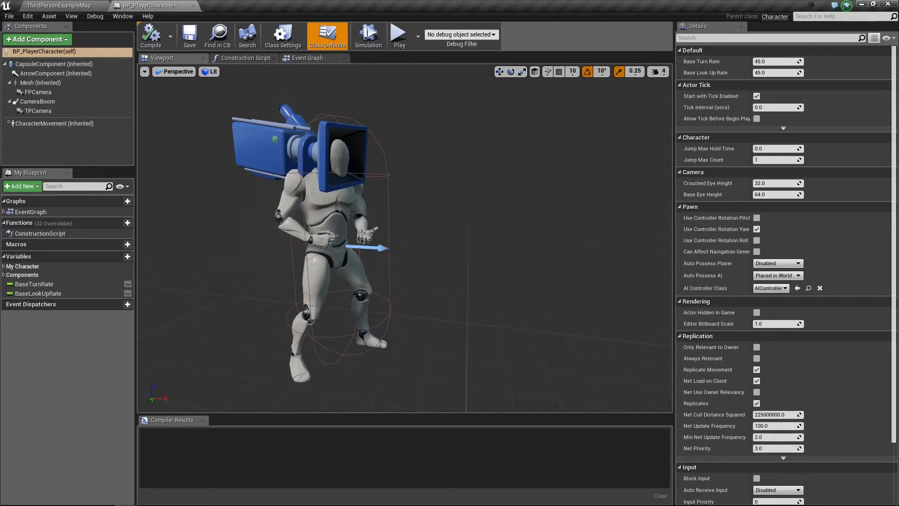
{"action": "double_click", "coordinate": [38, 92]}
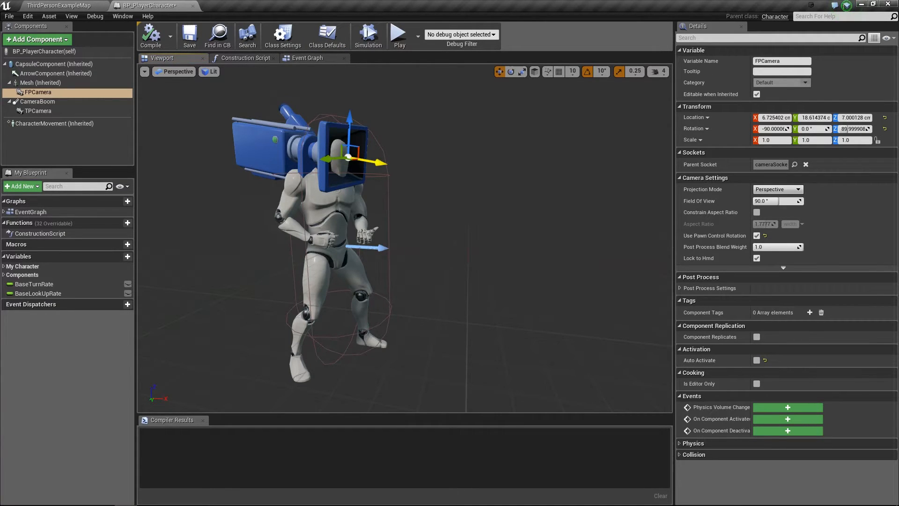
{"action": "mouse_move", "coordinate": [377, 162]}
{"action": "left_mouse_down"}
{"action": "mouse_move", "coordinate": [365, 159]}
{"action": "mouse_move", "coordinate": [374, 155]}
{"action": "left_mouse_up"}
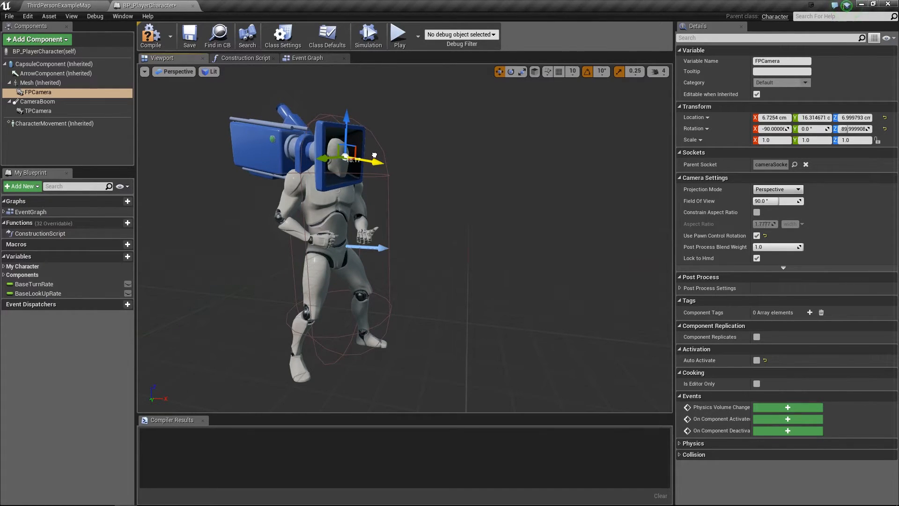
{"action": "key", "text": "a"}
{"action": "right_click_drag", "start_coordinate": [384, 169], "coordinate": [376, 178]}
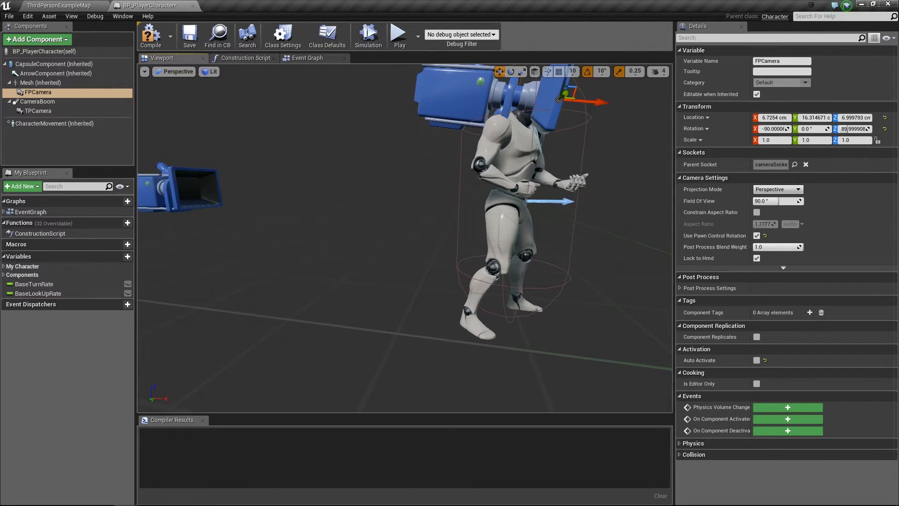
{"action": "key", "text": "f"}
{"action": "key", "text": "d"}
{"action": "right_click_drag", "start_coordinate": [377, 178], "coordinate": [361, 177]}
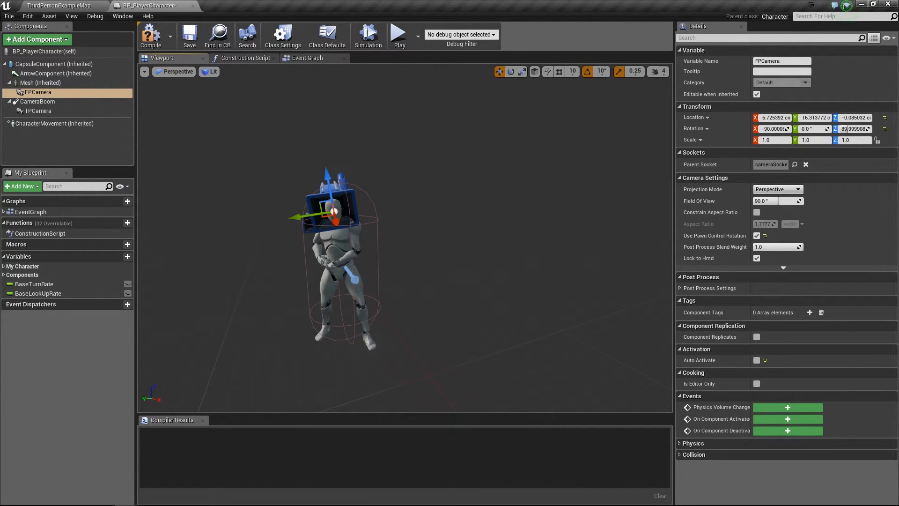
{"action": "right_click_drag", "start_coordinate": [361, 177], "coordinate": [398, 200]}
{"action": "key", "text": "w"}
{"action": "key", "text": "e"}
{"action": "key", "text": "a"}
{"action": "mouse_move", "coordinate": [475, 295]}
{"action": "left_mouse_down"}
{"action": "mouse_move", "coordinate": [458, 284]}
{"action": "mouse_move", "coordinate": [467, 289]}
{"action": "left_mouse_up"}
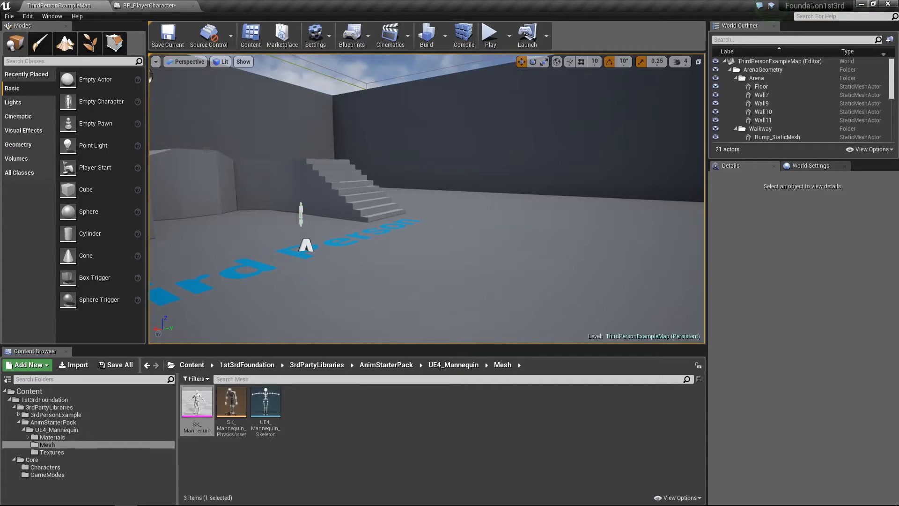
- Play-test the level, toggling between first- and third-person cameras while strafing, walking and jumping
{"action": "left_click", "coordinate": [58, 5]}
{"action": "left_click", "coordinate": [491, 35]}
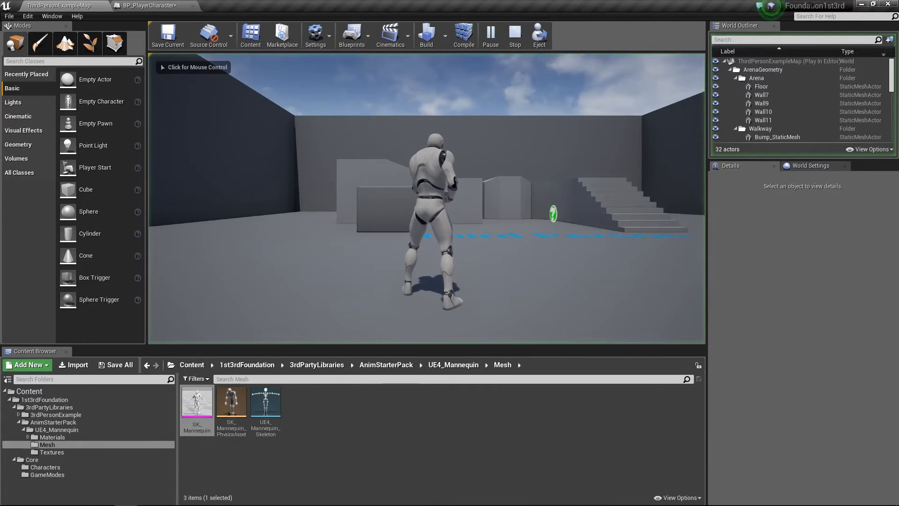
{"action": "key", "text": "v"}
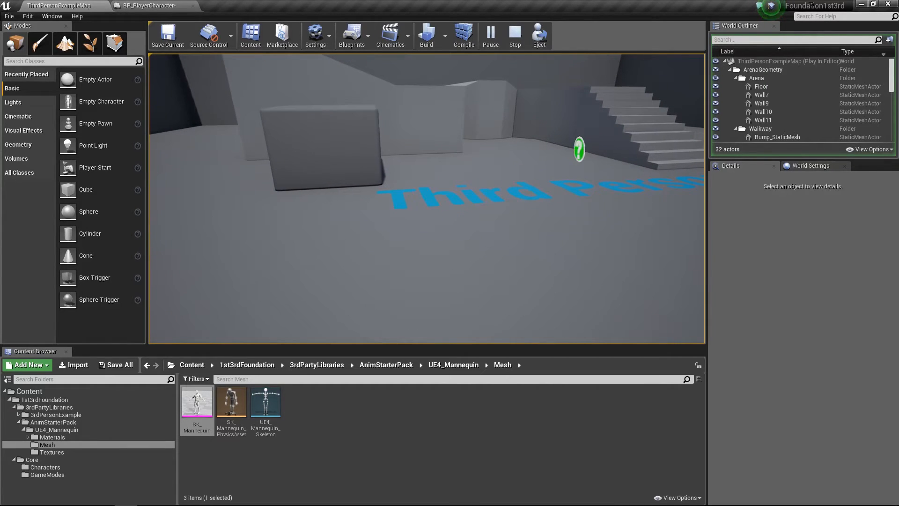
{"action": "key", "text": "v"}
{"action": "key", "text": "d"}
{"action": "key", "text": "a"}
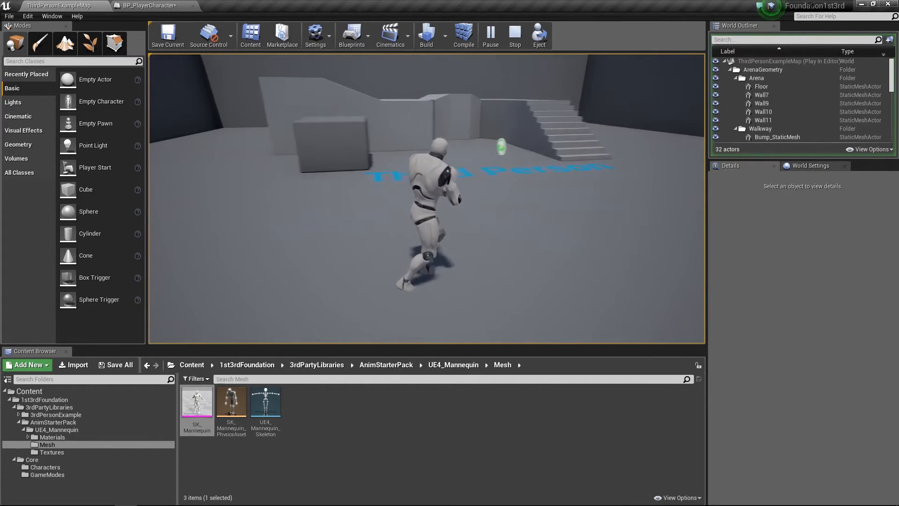
{"action": "key", "text": "d"}
{"action": "key", "text": "w"}
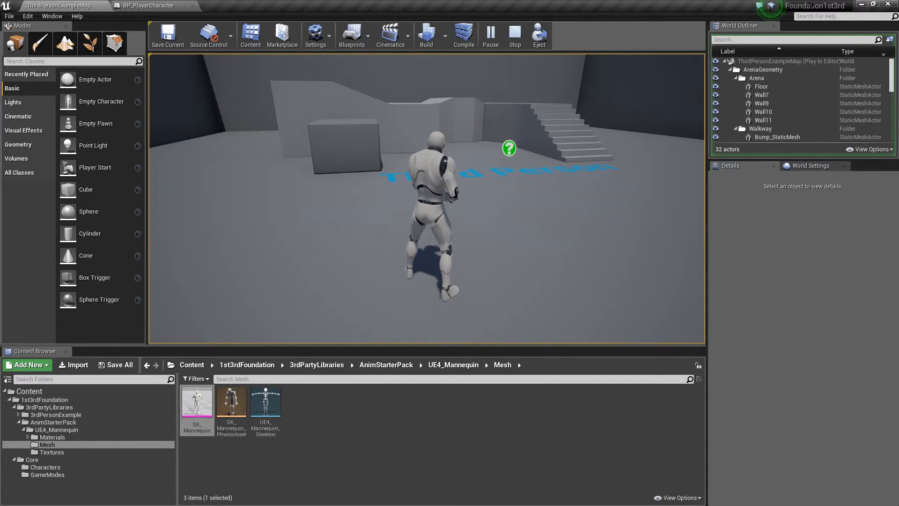
{"action": "key", "text": "space"}
{"action": "key", "text": "space"}
{"action": "key", "text": "Escape"}
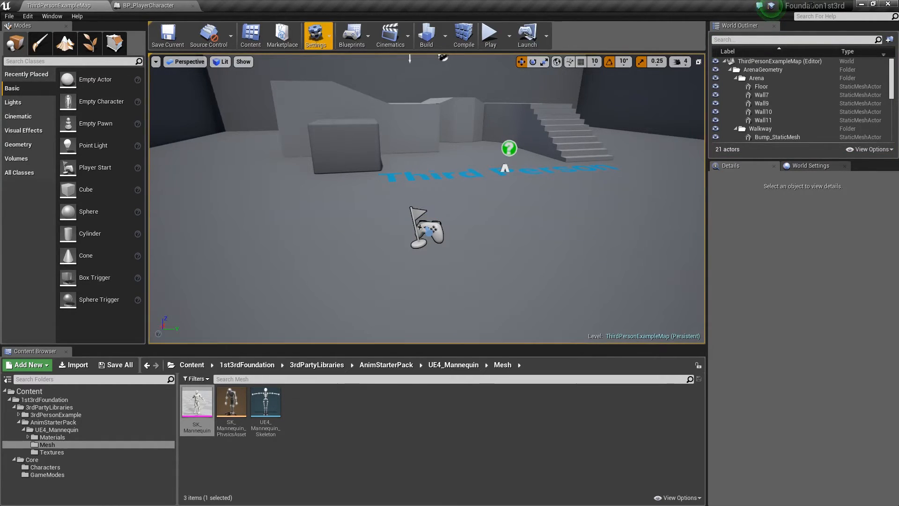
- Add an action mapping named Crouch in the project's input settings
{"action": "left_click", "coordinate": [315, 37]}
{"action": "left_click", "coordinate": [345, 72]}
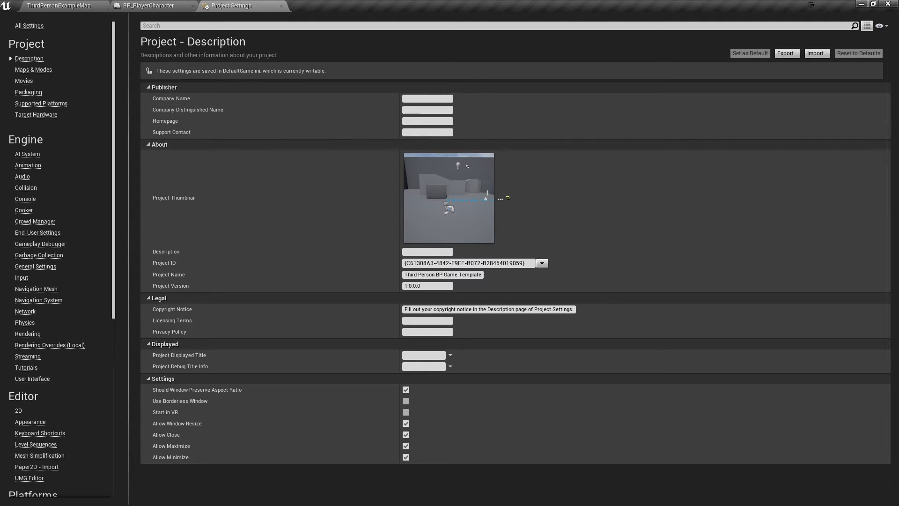
{"action": "left_click", "coordinate": [22, 278]}
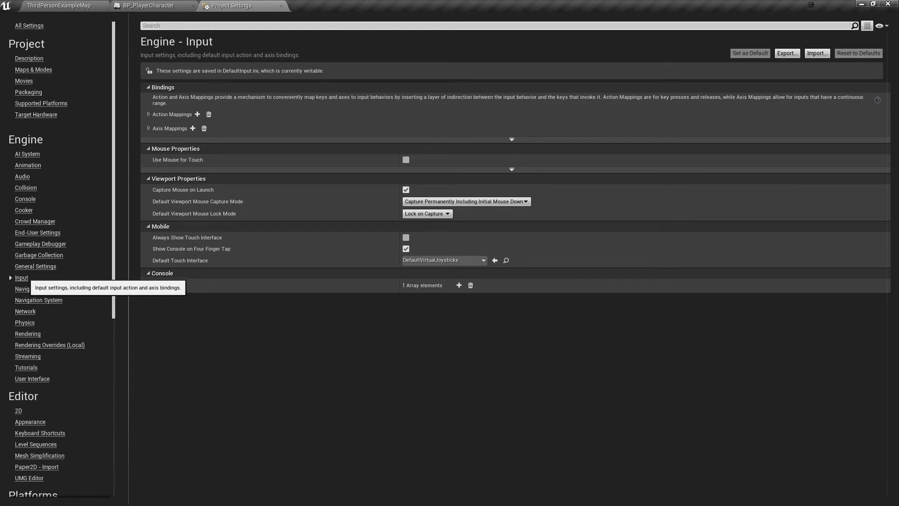
{"action": "left_click", "coordinate": [149, 114]}
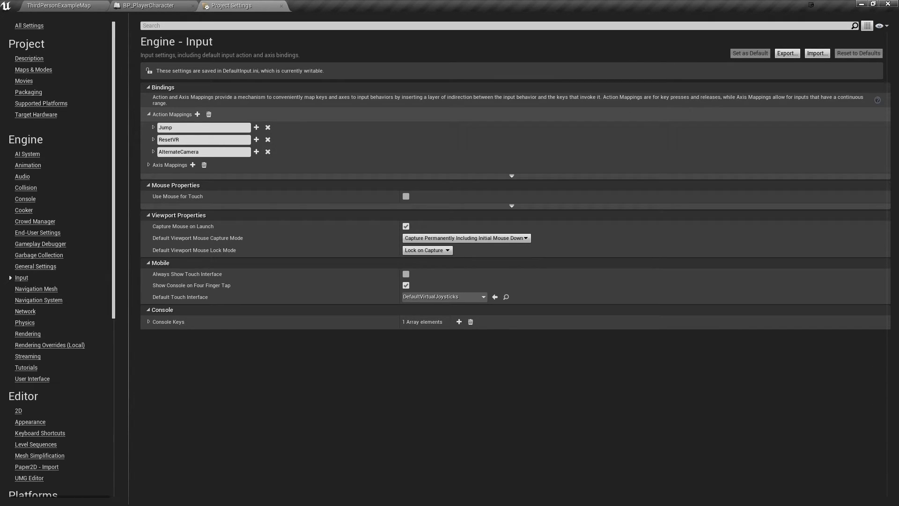
{"action": "left_click", "coordinate": [197, 115]}
{"action": "type", "text": "Crouch"}
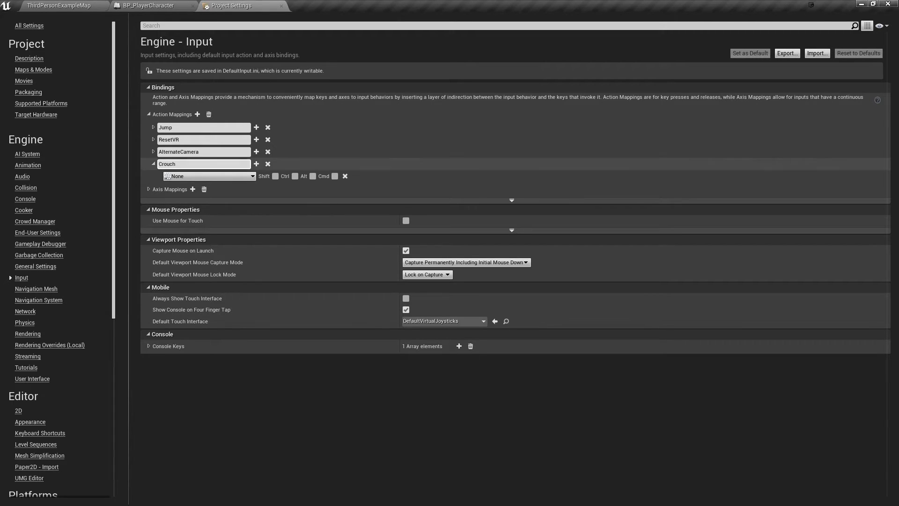
- Bind the Crouch action mapping to the keyboard's Left Ctrl key and close the project settings
{"action": "key", "text": "Return"}
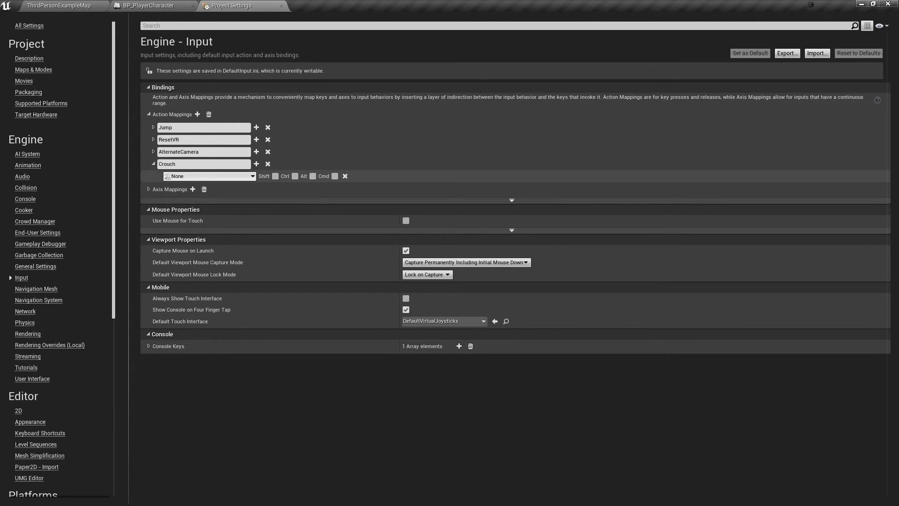
{"action": "left_click", "coordinate": [211, 177]}
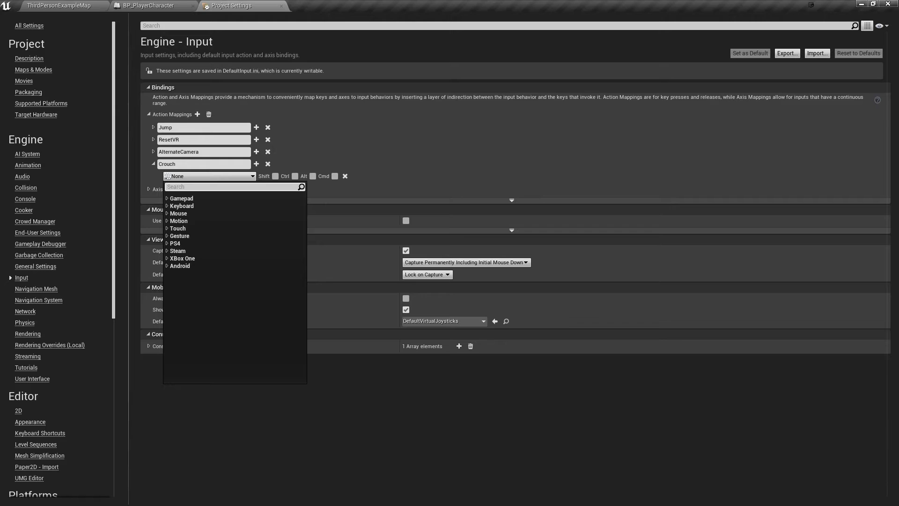
{"action": "left_click", "coordinate": [181, 206]}
{"action": "scroll", "coordinate": [220, 299], "scroll_direction": "down", "scroll_amount": 10}
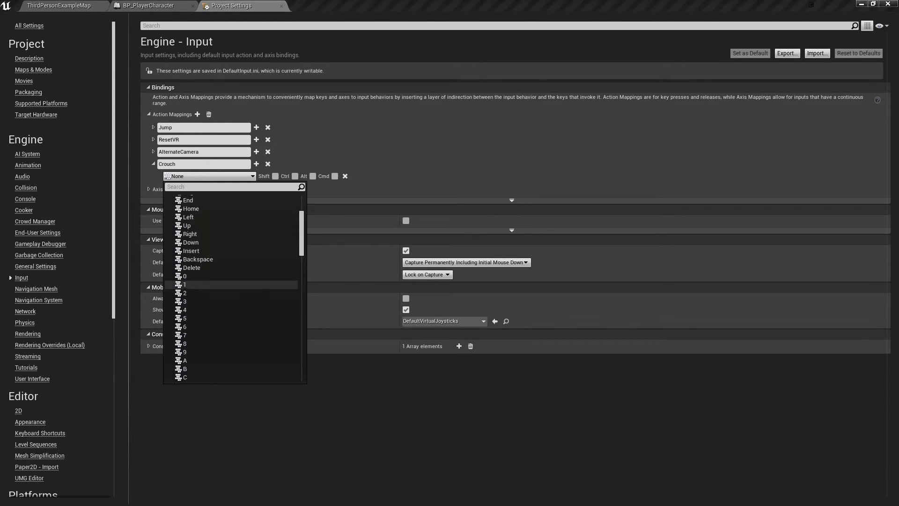
{"action": "scroll", "coordinate": [220, 295], "scroll_direction": "down", "scroll_amount": 8}
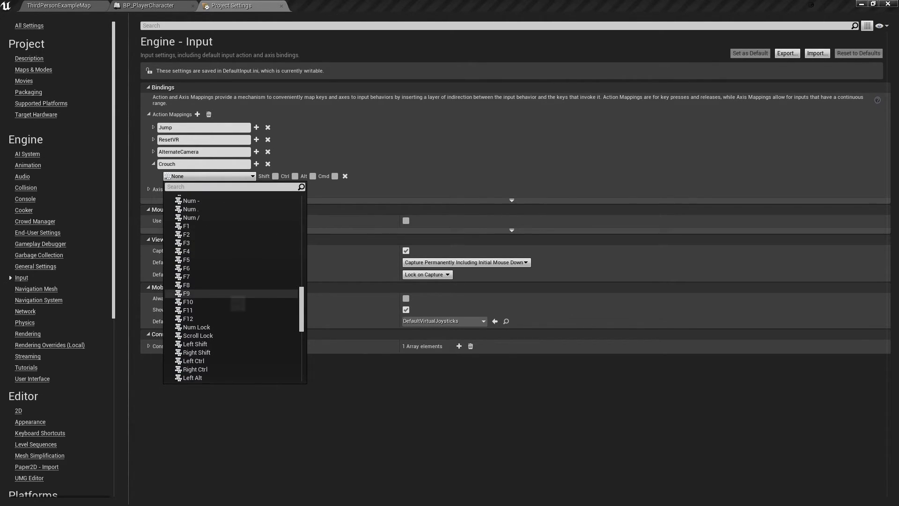
{"action": "left_click", "coordinate": [206, 331]}
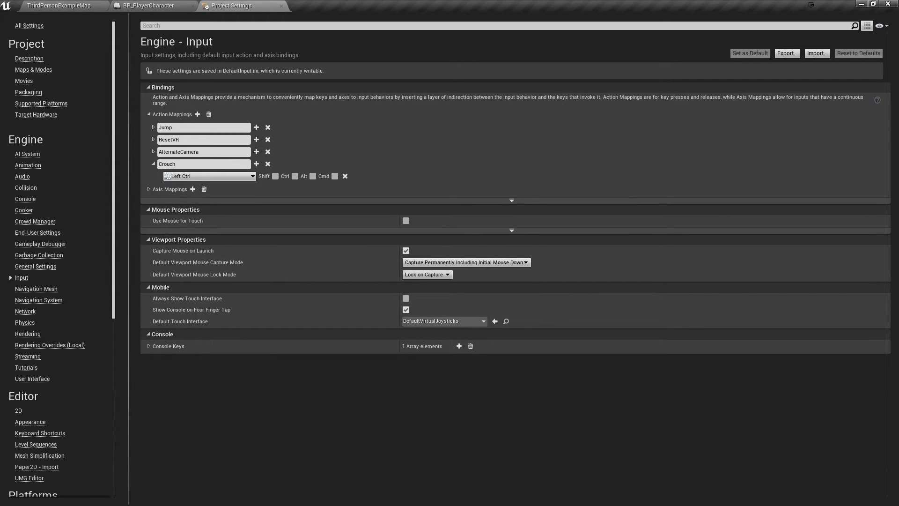
{"action": "left_click", "coordinate": [281, 6]}
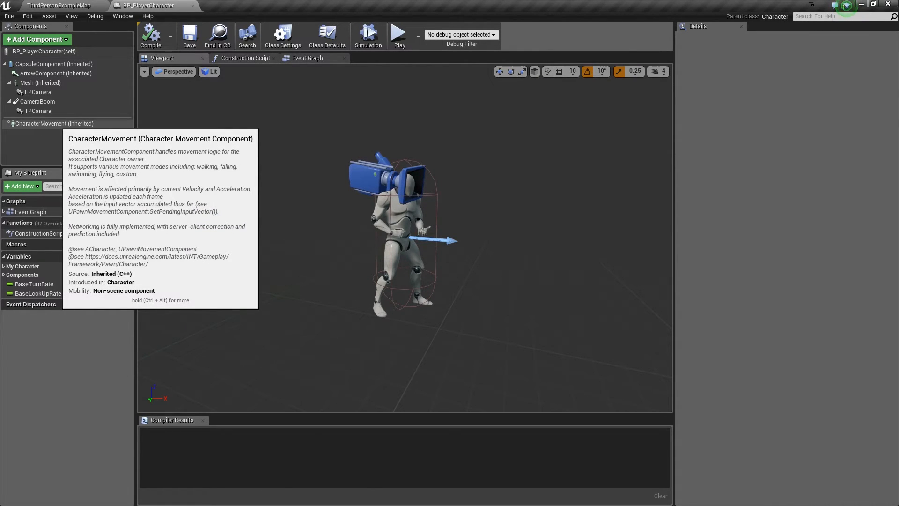
- Enable Can Crouch in the CharacterMovement component's movement capabilities and compile the blueprint
{"action": "left_click", "coordinate": [56, 123]}
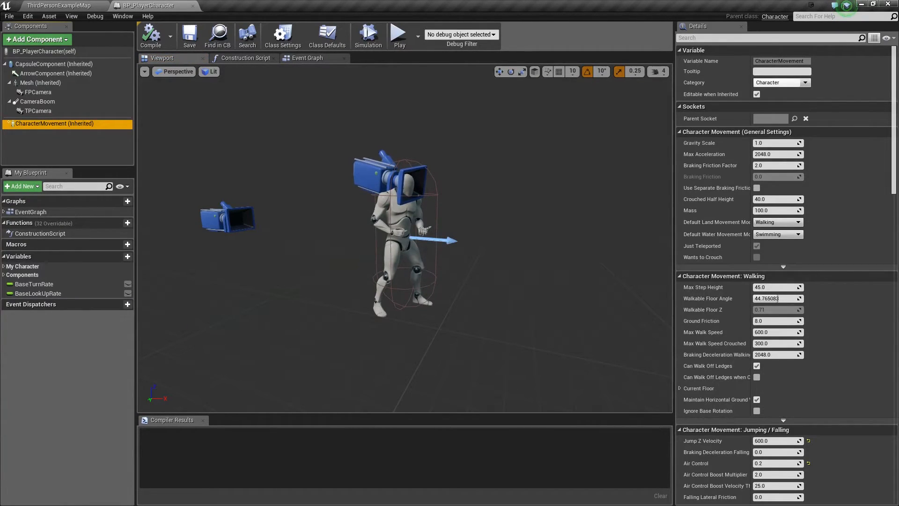
{"action": "scroll", "coordinate": [755, 441], "scroll_direction": "down", "scroll_amount": 8}
{"action": "scroll", "coordinate": [758, 440], "scroll_direction": "down", "scroll_amount": 10}
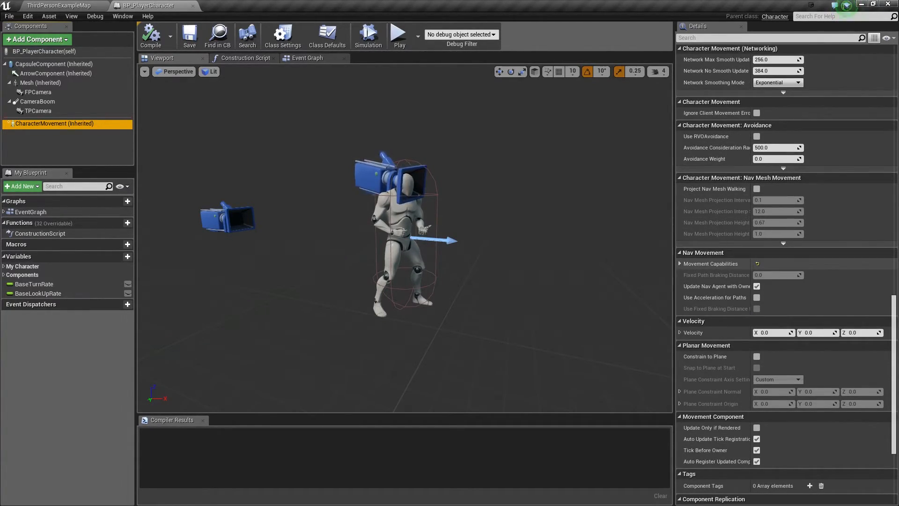
{"action": "left_click", "coordinate": [680, 263]}
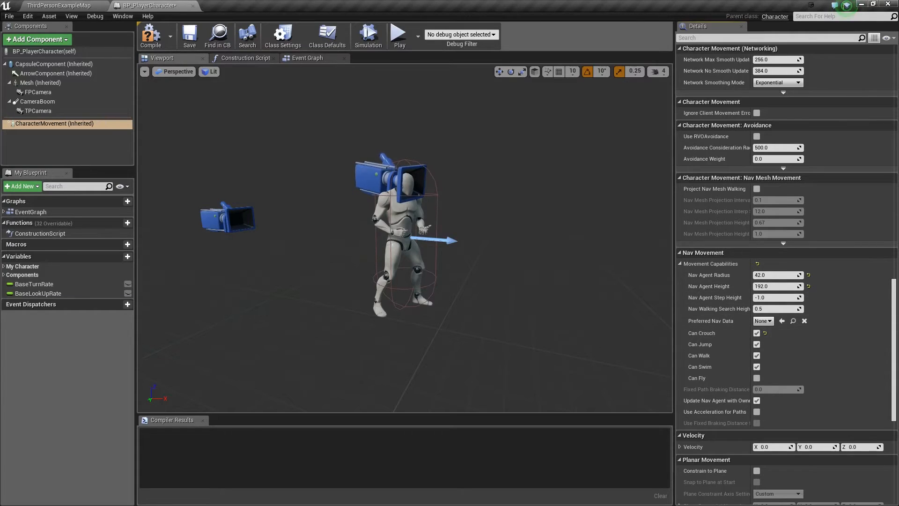
{"action": "left_click", "coordinate": [151, 36]}
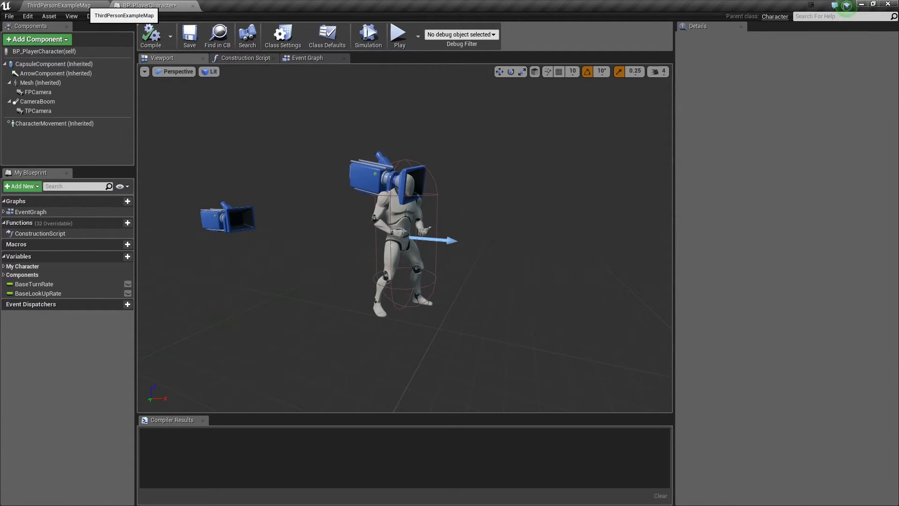
- Add two Boolean variables named OnCrouchDown and OnJumpDown to BP_PlayerCharacter
{"action": "left_click", "coordinate": [117, 256]}
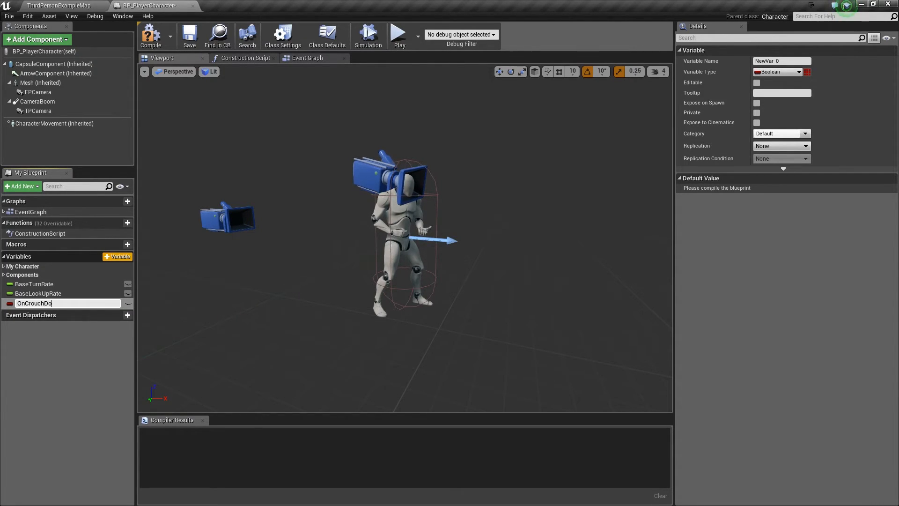
{"action": "key", "text": "Return"}
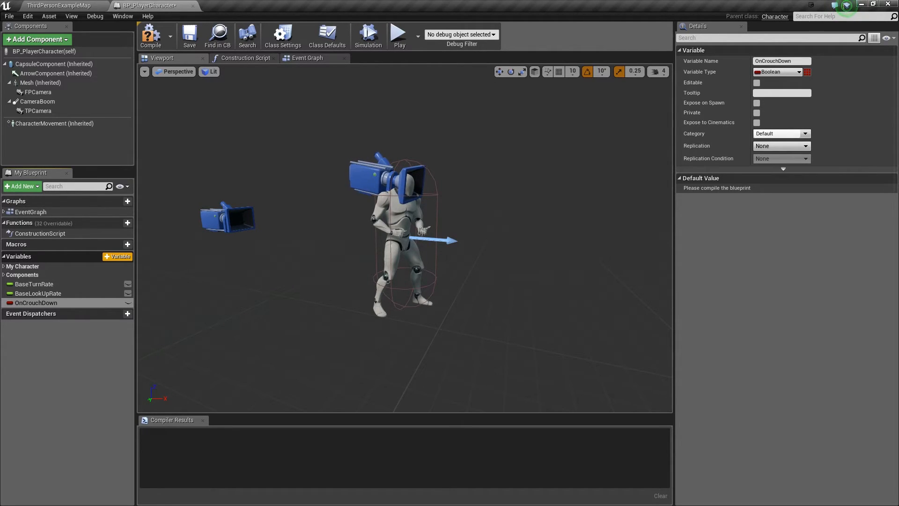
{"action": "left_click", "coordinate": [117, 256]}
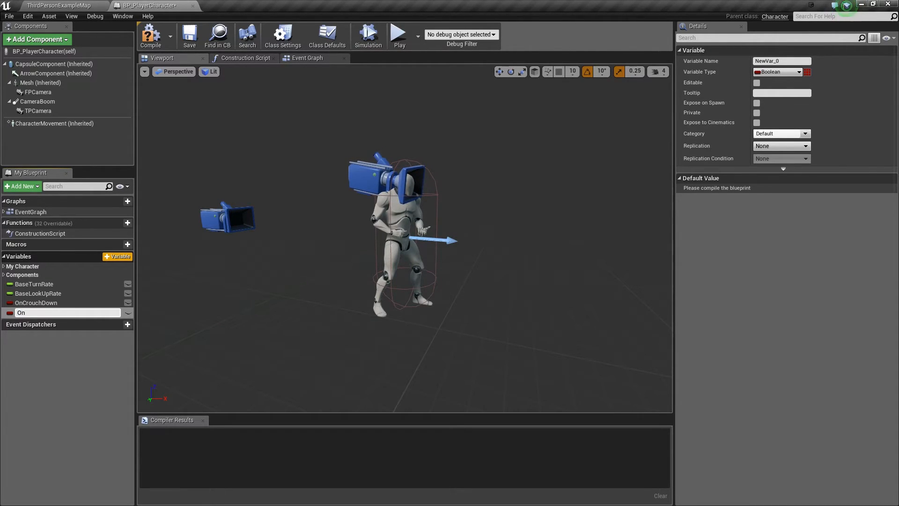
{"action": "key", "text": "Return"}
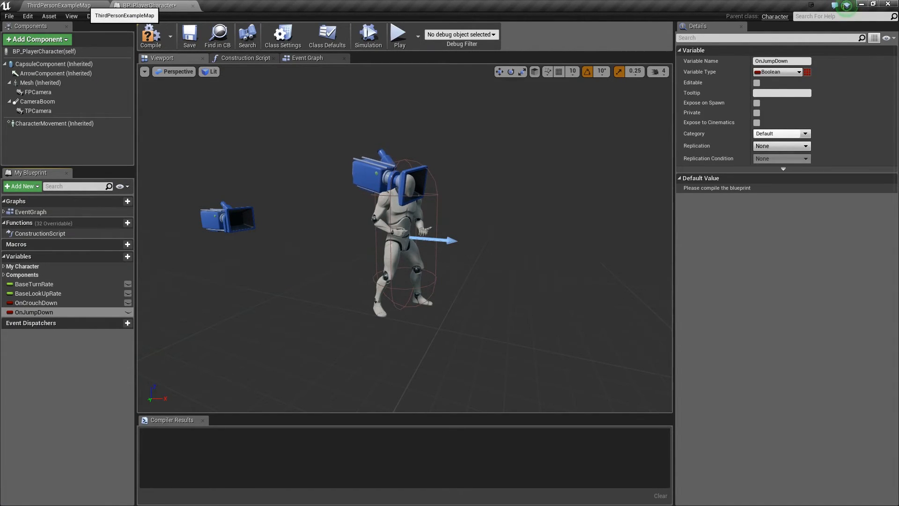
- Open UE4ASP_HeroTPP_AnimBlueprint from the AnimStarterPack folder and dock it in the main editor window
{"action": "left_click", "coordinate": [89, 6]}
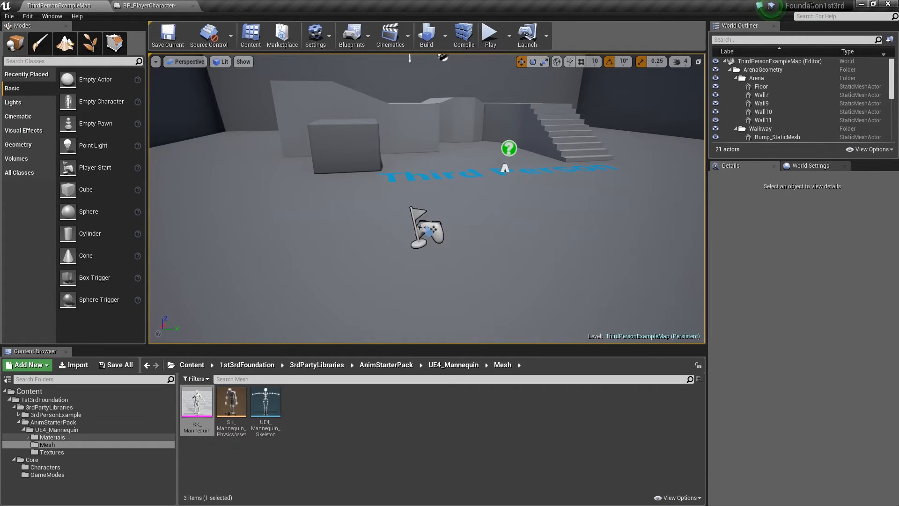
{"action": "left_click", "coordinate": [56, 429]}
{"action": "left_click", "coordinate": [53, 422]}
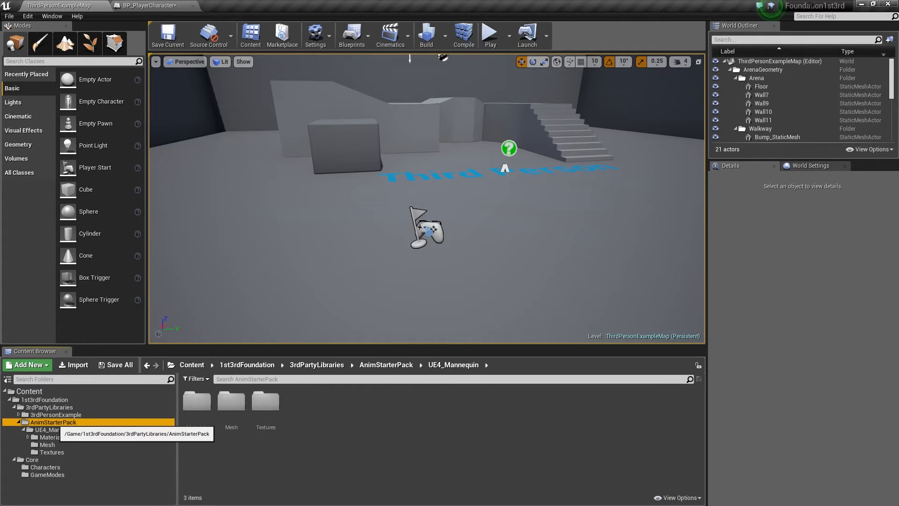
{"action": "scroll", "coordinate": [438, 463], "scroll_direction": "down", "scroll_amount": 5}
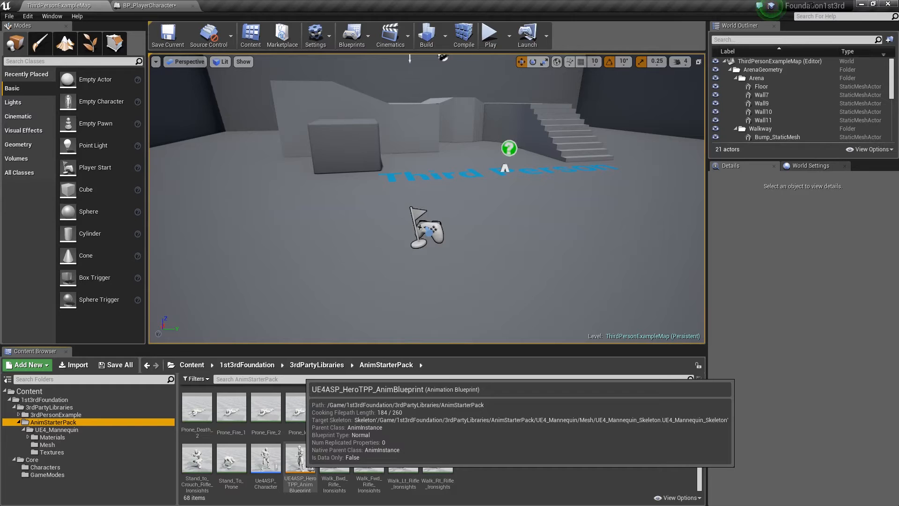
{"action": "left_click", "coordinate": [300, 459]}
{"action": "double_click", "coordinate": [300, 459]}
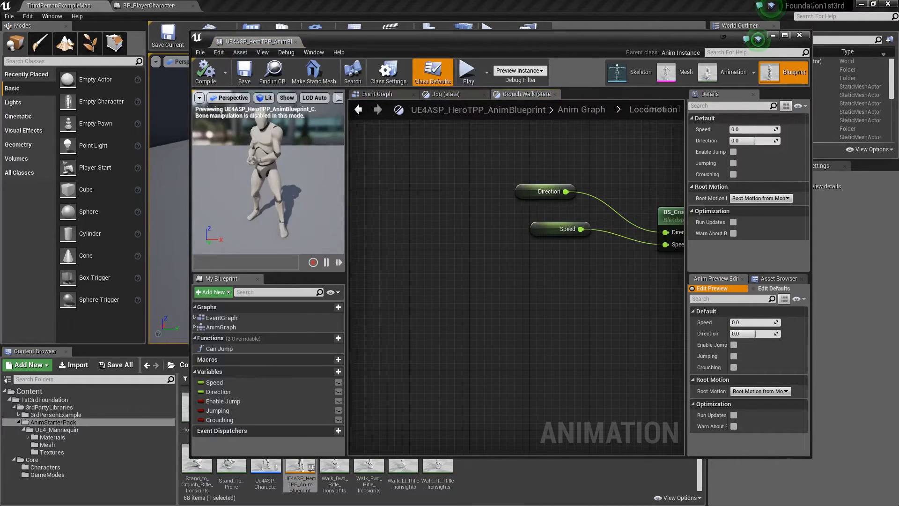
{"action": "left_click_drag", "start_coordinate": [258, 39], "coordinate": [240, 6]}
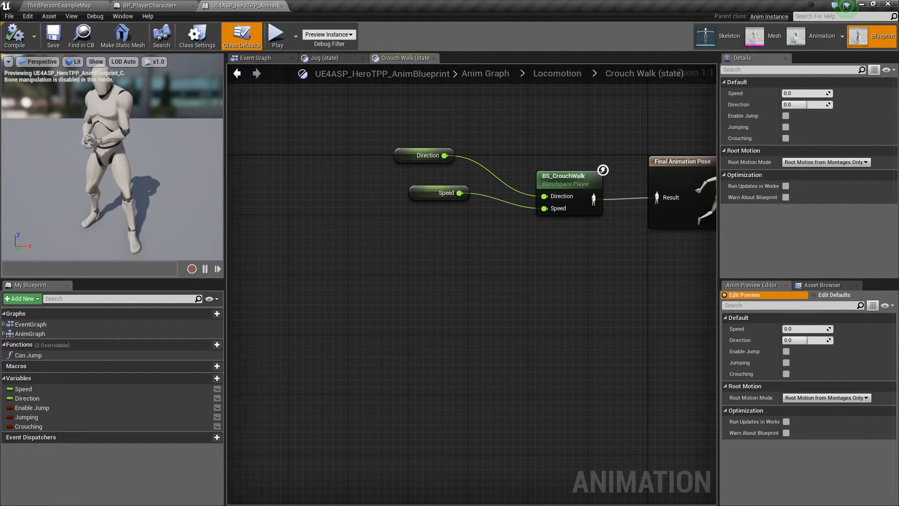
- Examine the animation blueprint's event graph for the jump and crouch variables it reads from the character
{"action": "left_click", "coordinate": [255, 57]}
{"action": "right_click_drag", "start_coordinate": [375, 275], "coordinate": [64, 408]}
{"action": "scroll", "coordinate": [551, 279], "scroll_direction": "up", "scroll_amount": 3}
{"action": "right_click_drag", "start_coordinate": [529, 361], "coordinate": [579, 309]}
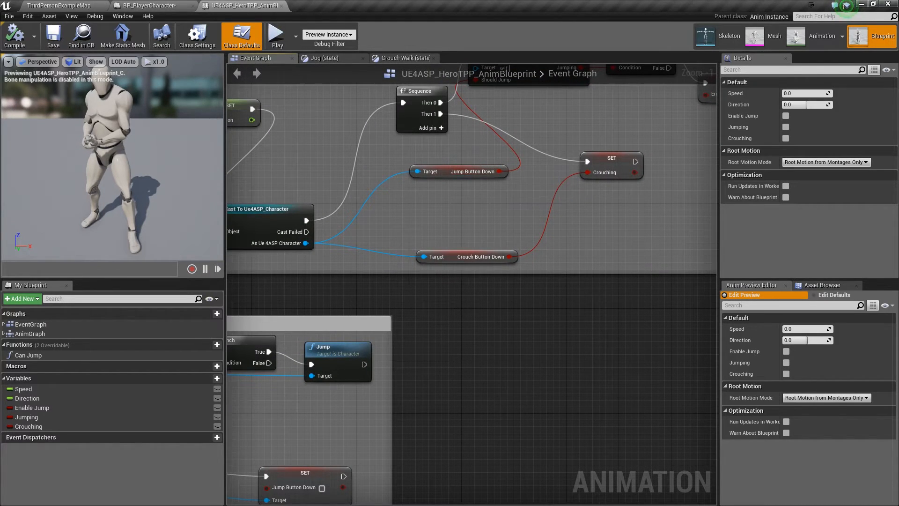
- Rename BP_PlayerCharacter's OnCrouchDown variable to CrouchButtonDown
{"action": "left_click", "coordinate": [149, 5]}
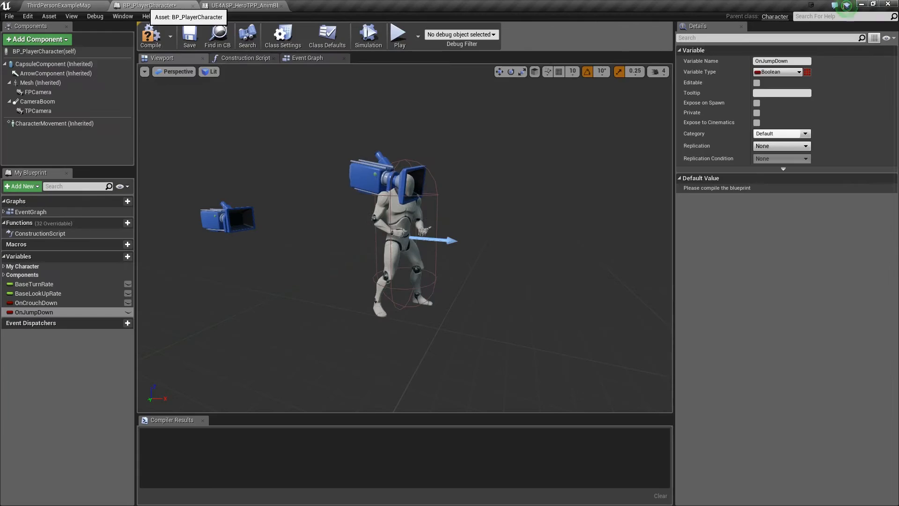
{"action": "left_click", "coordinate": [37, 302]}
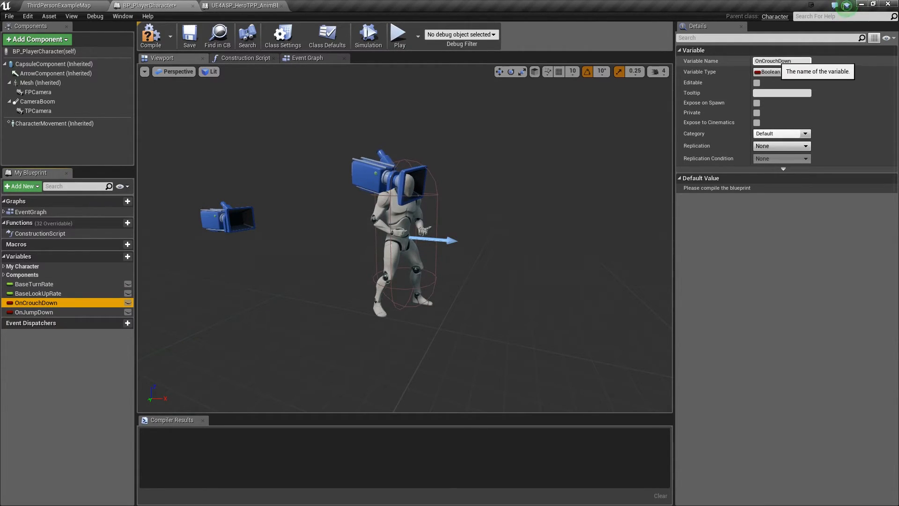
{"action": "left_click_drag", "start_coordinate": [790, 60], "coordinate": [726, 62]}
{"action": "type", "text": "Cr"}
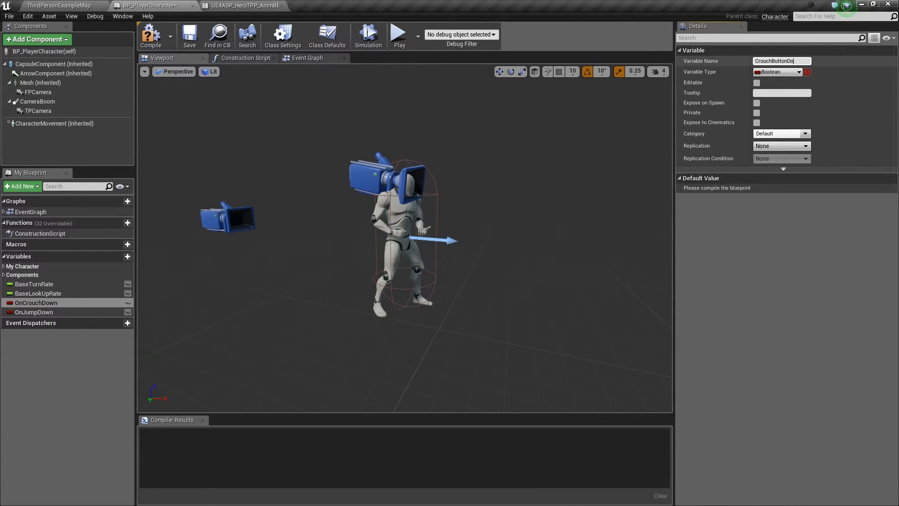
{"action": "key", "text": "Return"}
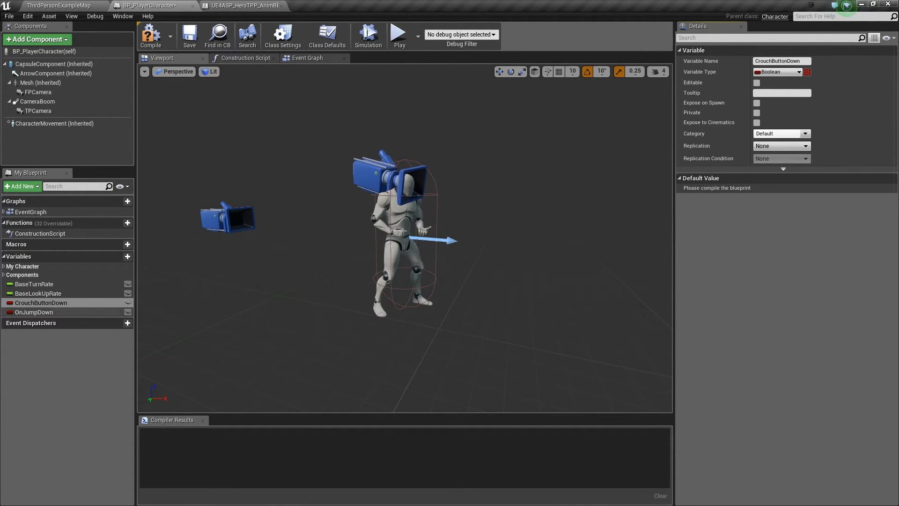
- Rename the OnJumpDown variable to JumpButtonDown and compile the blueprint
{"action": "left_click", "coordinate": [51, 311]}
{"action": "left_click", "coordinate": [768, 61]}
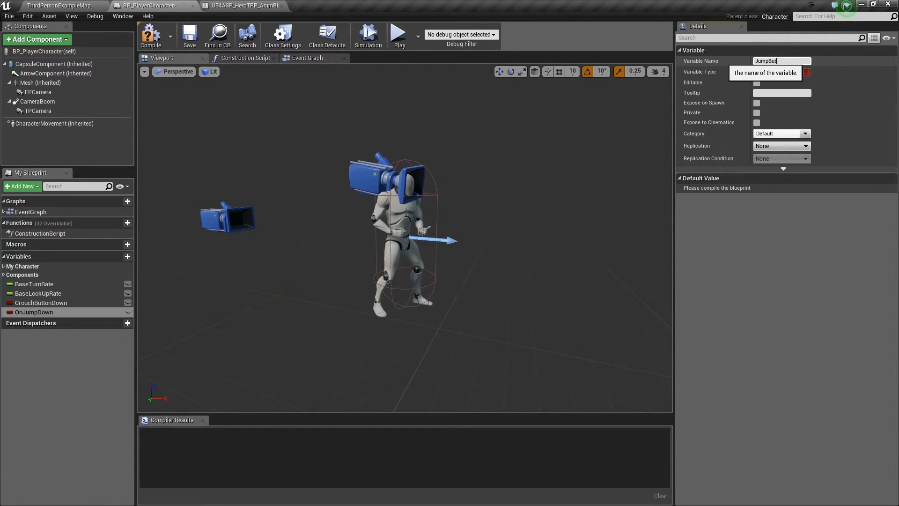
{"action": "key", "text": "Return"}
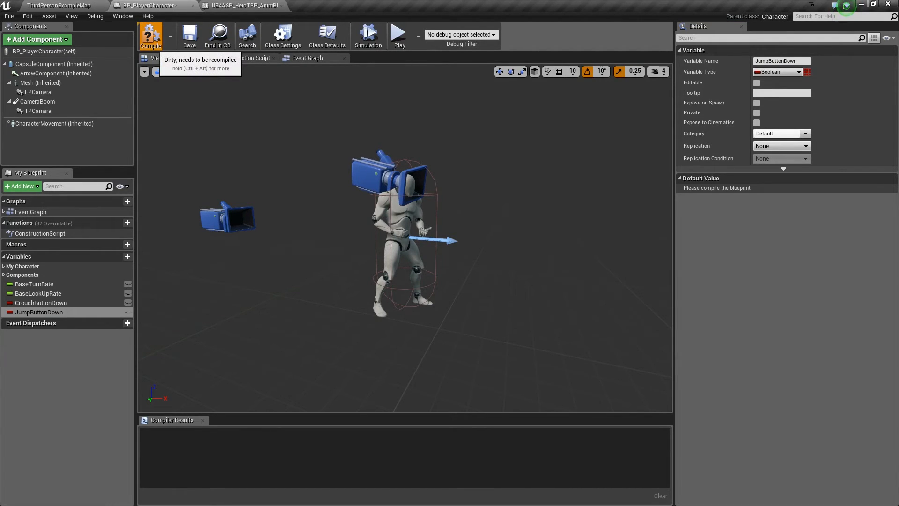
{"action": "left_click", "coordinate": [151, 37]}
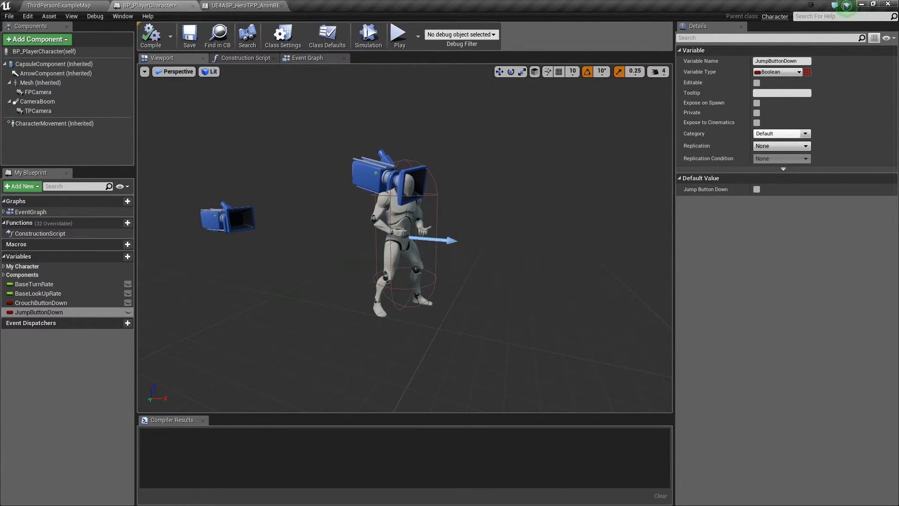
- Add the Crouch input action event to BP_PlayerCharacter's event graph, below the AlternateCamera nodes
{"action": "left_click", "coordinate": [307, 57]}
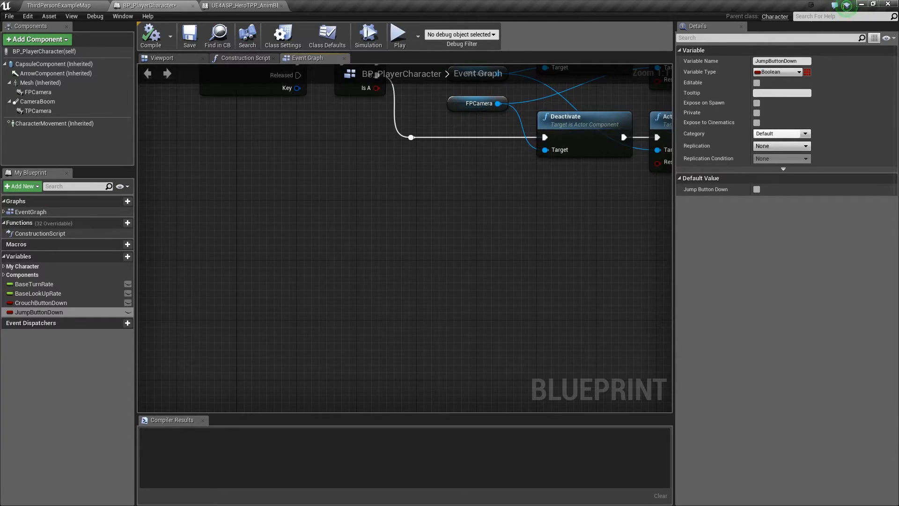
{"action": "right_click_drag", "start_coordinate": [369, 256], "coordinate": [361, 313]}
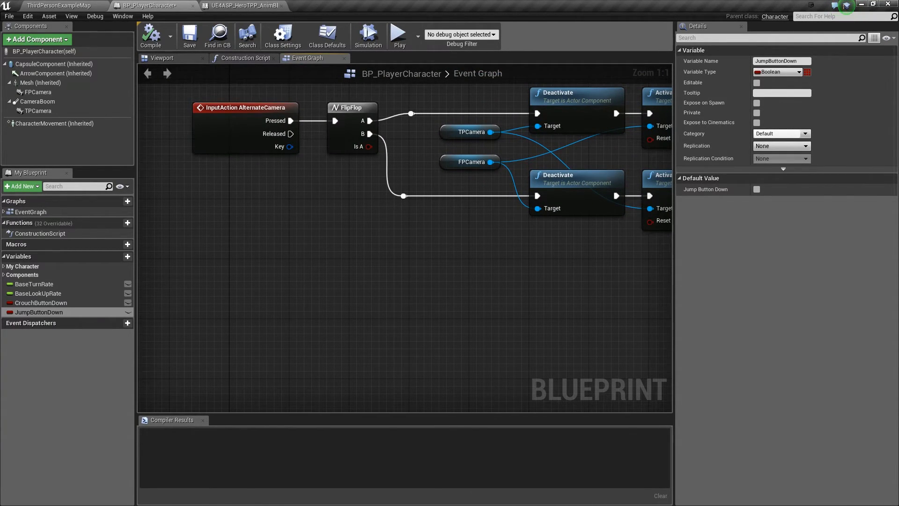
{"action": "right_click", "coordinate": [241, 307]}
{"action": "type", "text": "crouch"}
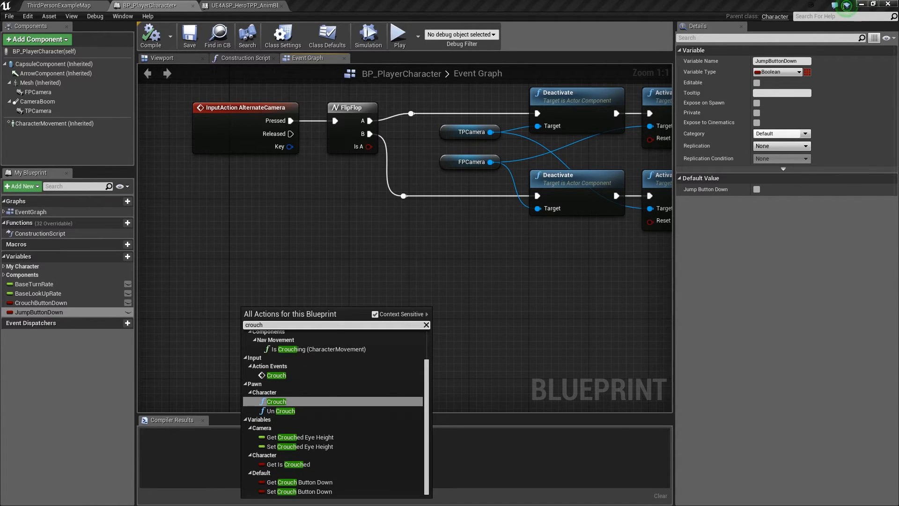
{"action": "left_click", "coordinate": [277, 375]}
{"action": "right_click_drag", "start_coordinate": [394, 312], "coordinate": [379, 295]}
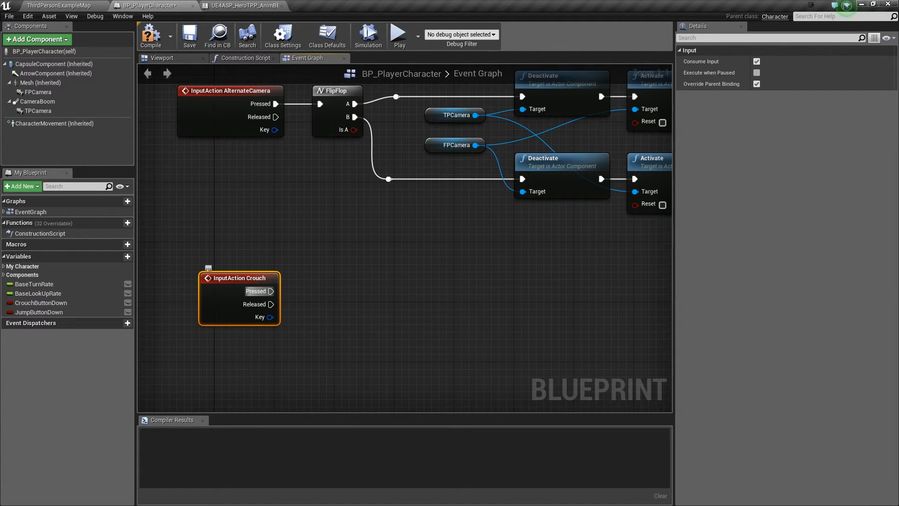
- Make the Crouch event's Pressed output set CrouchButtonDown to true
{"action": "left_click_drag", "start_coordinate": [55, 304], "coordinate": [380, 280], "text": "alt"}
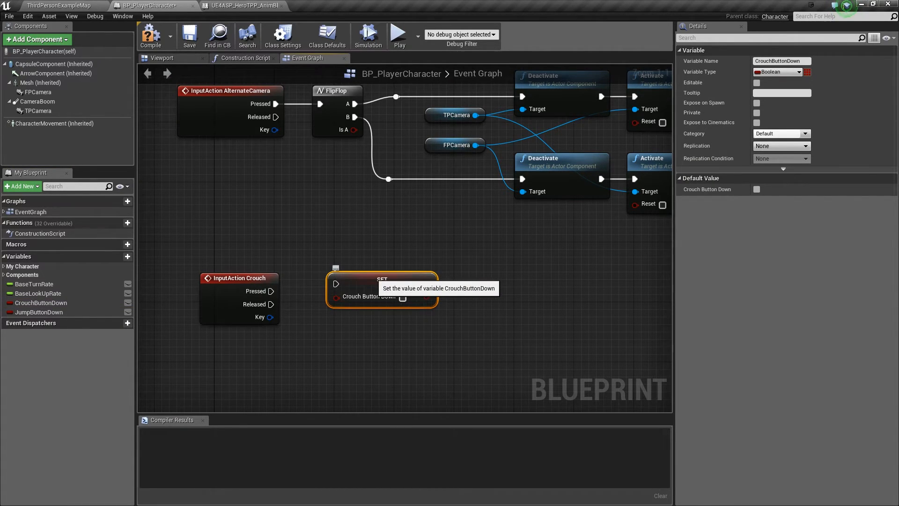
{"action": "left_click_drag", "start_coordinate": [271, 291], "coordinate": [338, 285]}
{"action": "left_click", "coordinate": [403, 297]}
{"action": "left_click_drag", "start_coordinate": [401, 278], "coordinate": [401, 263]}
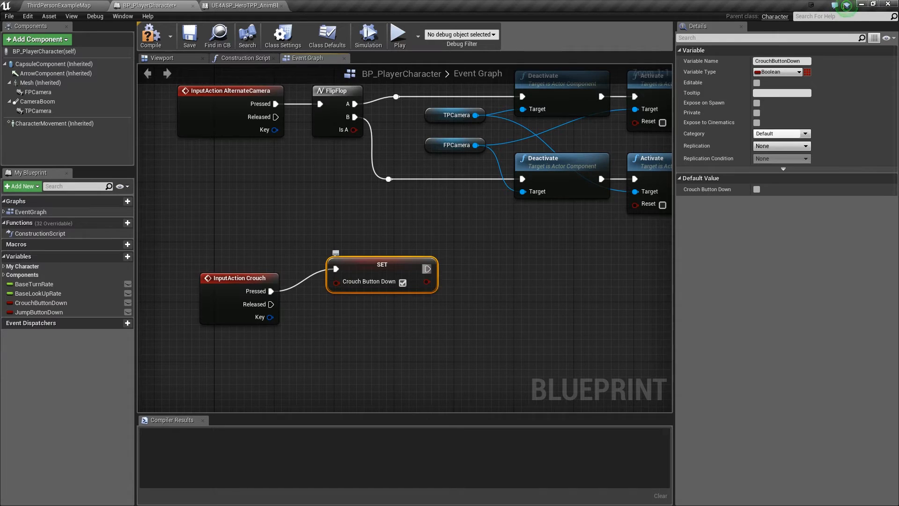
- Call the character's Crouch function after the node that sets CrouchButtonDown
{"action": "left_click_drag", "start_coordinate": [428, 268], "coordinate": [465, 269]}
{"action": "type", "text": "crouch"}
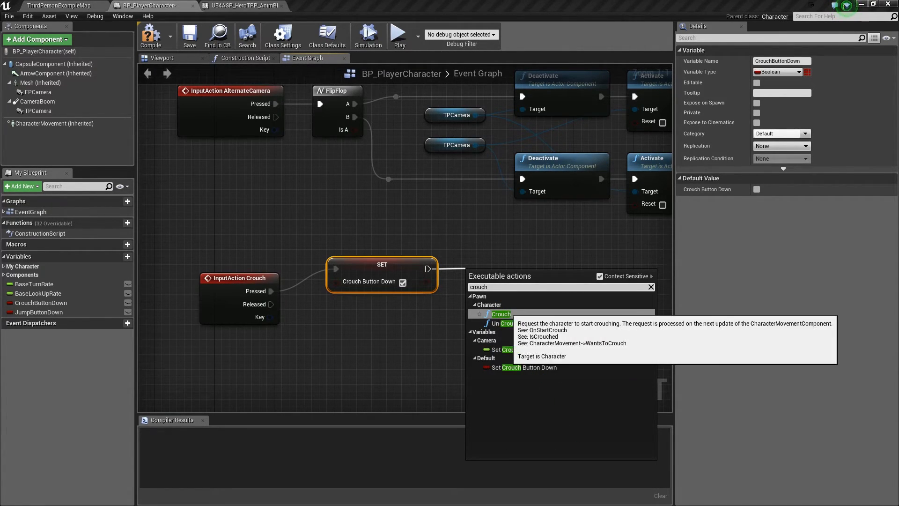
{"action": "left_click", "coordinate": [506, 314]}
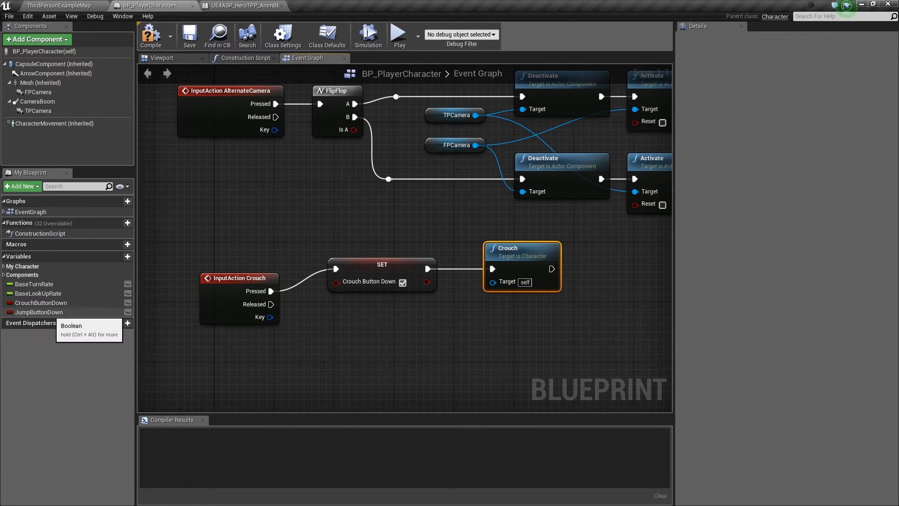
- Make the Crouch event's Released output set CrouchButtonDown to false
{"action": "left_click", "coordinate": [42, 302]}
{"action": "left_click_drag", "start_coordinate": [41, 303], "coordinate": [356, 314], "text": "alt"}
{"action": "left_click_drag", "start_coordinate": [271, 304], "coordinate": [337, 322]}
- Call the Un Crouch function after the Released branch's SET node, align it under the Crouch node, and compile the blueprint
{"action": "left_click_drag", "start_coordinate": [428, 321], "coordinate": [496, 318]}
{"action": "type", "text": "uncrouch"}
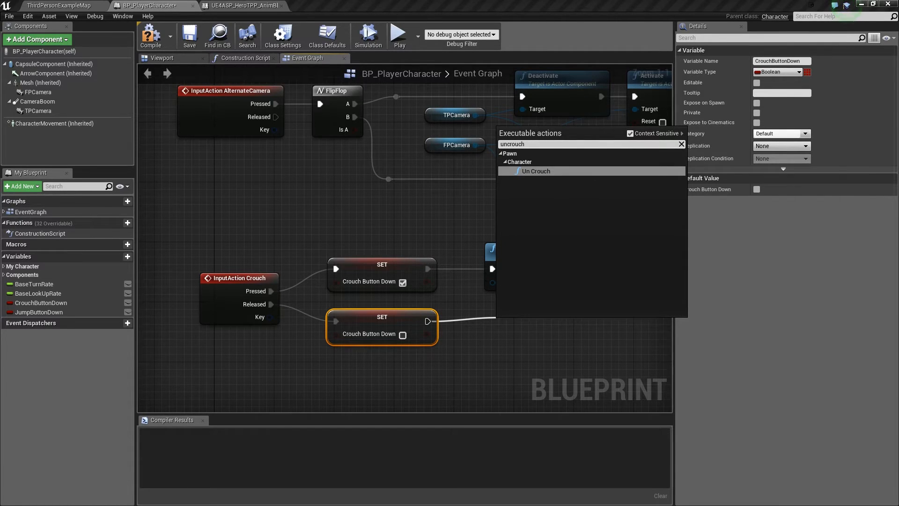
{"action": "key", "text": "Return"}
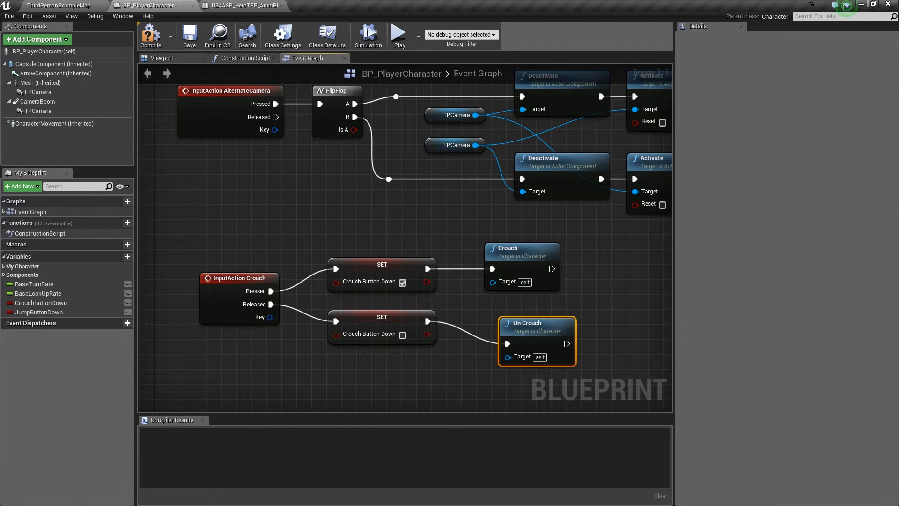
{"action": "left_click_drag", "start_coordinate": [532, 327], "coordinate": [518, 312]}
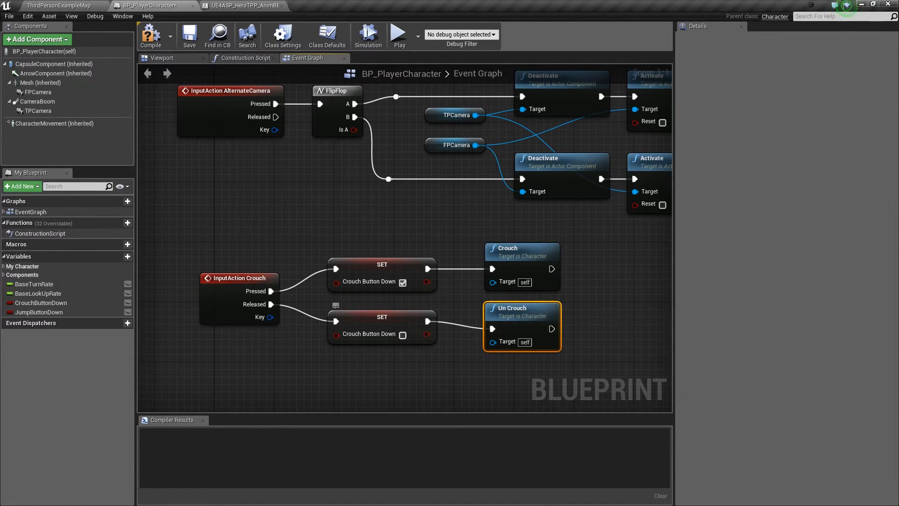
{"action": "left_click", "coordinate": [151, 35]}
- Playtest ThirdPersonExampleMap, crouching and standing up repeatedly to check the character's crouch, and end the play session
{"action": "left_click", "coordinate": [59, 5]}
{"action": "left_click", "coordinate": [491, 35]}
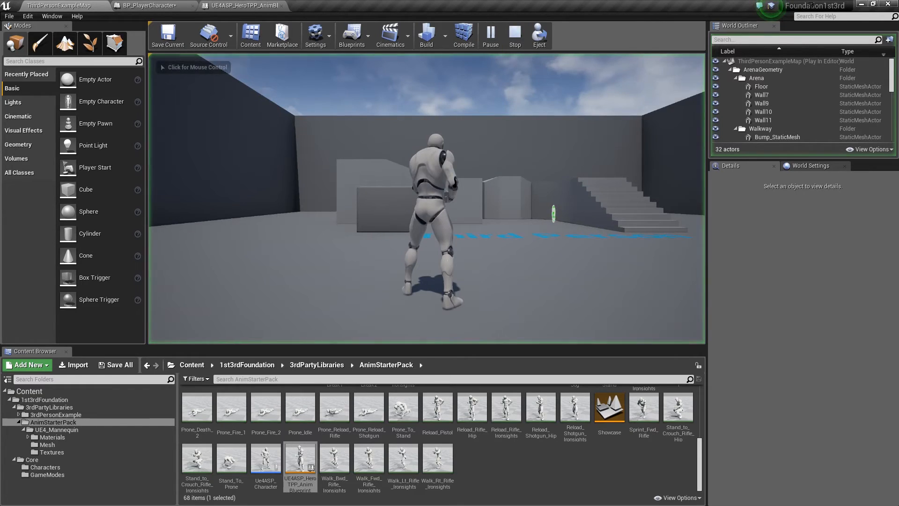
{"action": "left_click", "coordinate": [427, 199]}
{"action": "key", "text": "c"}
{"action": "key", "text": "c"}
{"action": "key", "text": "c"}
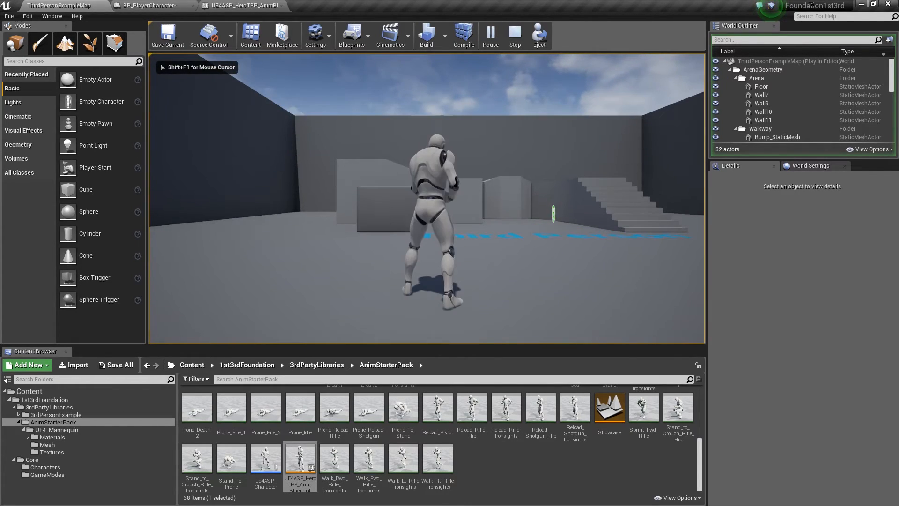
{"action": "key", "text": "c"}
{"action": "key", "text": "c"}
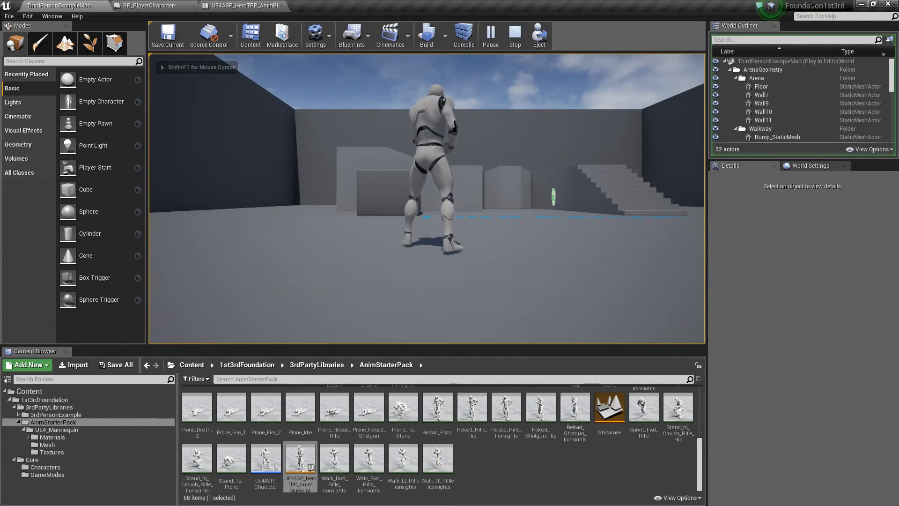
{"action": "key", "text": "c"}
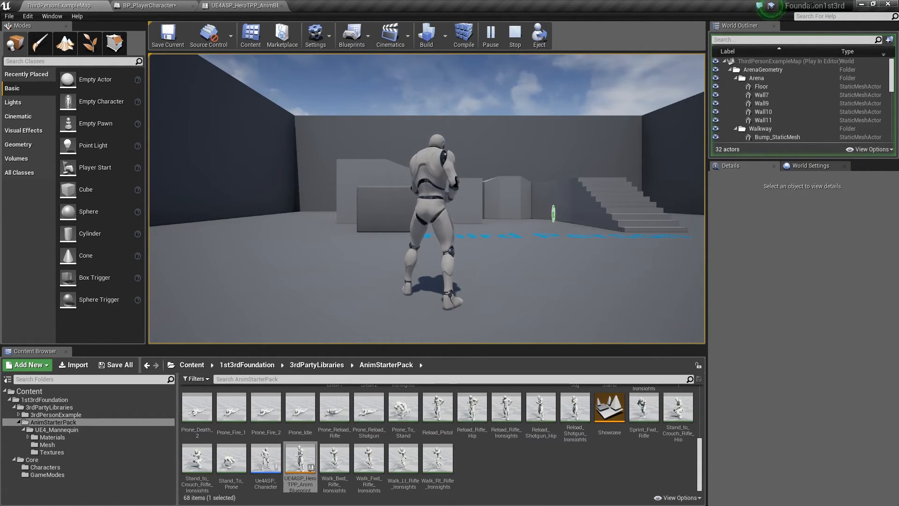
{"action": "key", "text": "c"}
{"action": "key", "text": "c"}
{"action": "key", "text": "c"}
{"action": "key", "text": "c"}
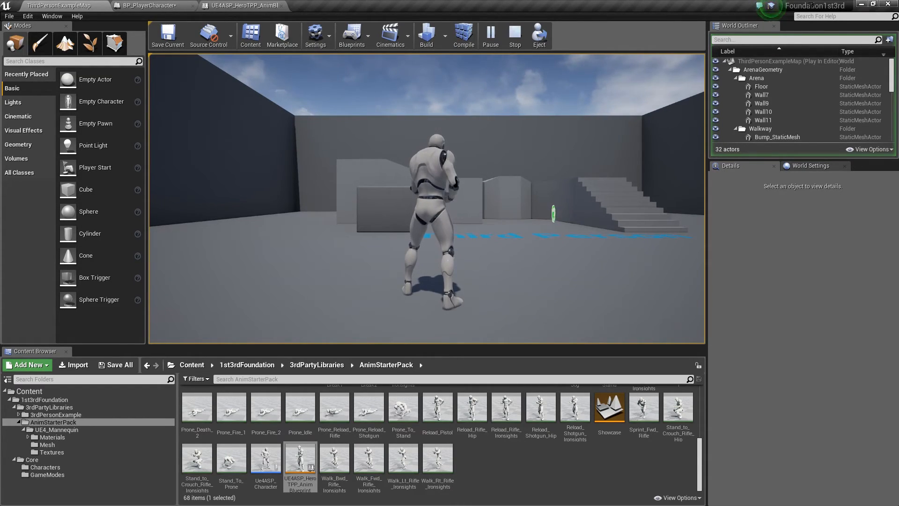
{"action": "key", "text": "Escape"}
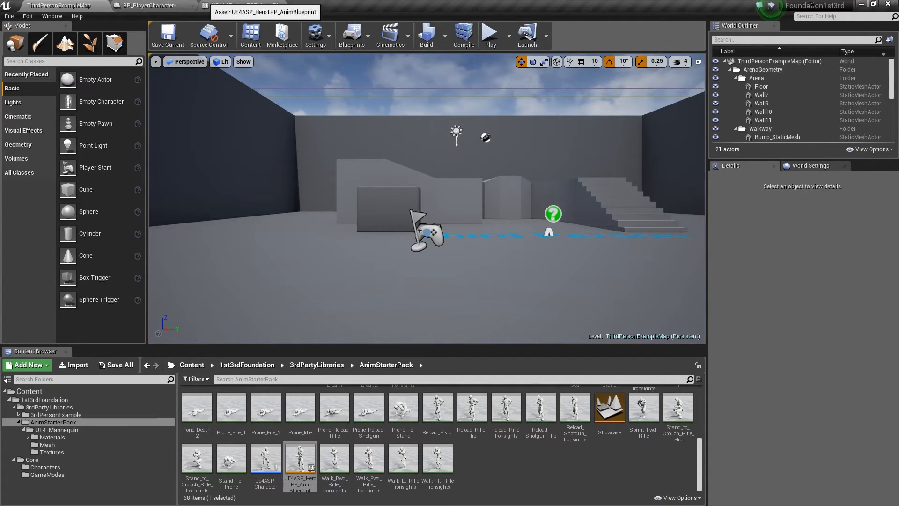
- In UE4ASP_HeroTPP_AnimBlueprint's event graph, add a Cast To BP_PlayerCharacter node fed by the pawn owner's return value
{"action": "left_click", "coordinate": [241, 5]}
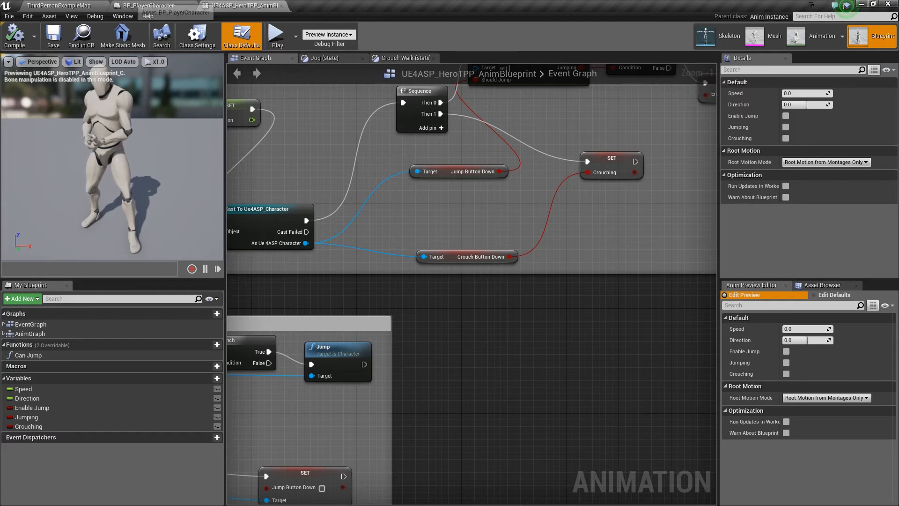
{"action": "right_click_drag", "start_coordinate": [488, 341], "coordinate": [584, 368]}
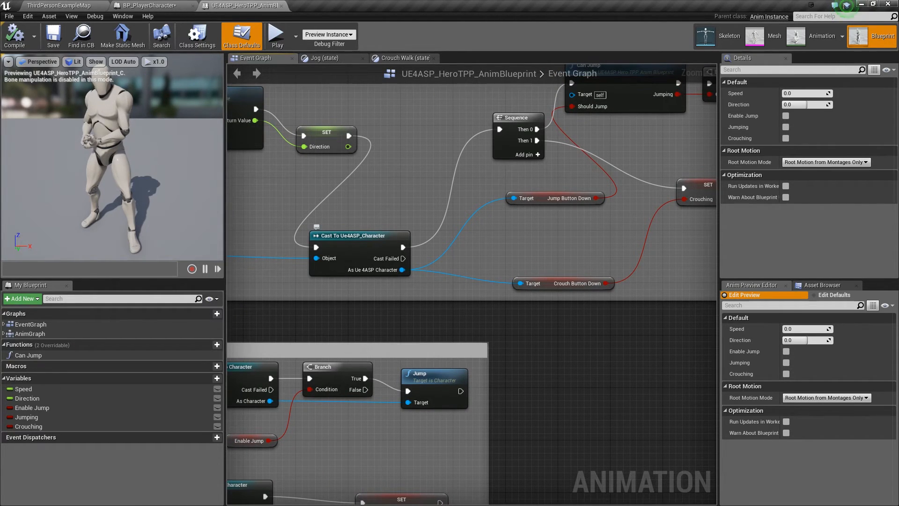
{"action": "right_click_drag", "start_coordinate": [596, 356], "coordinate": [708, 358]}
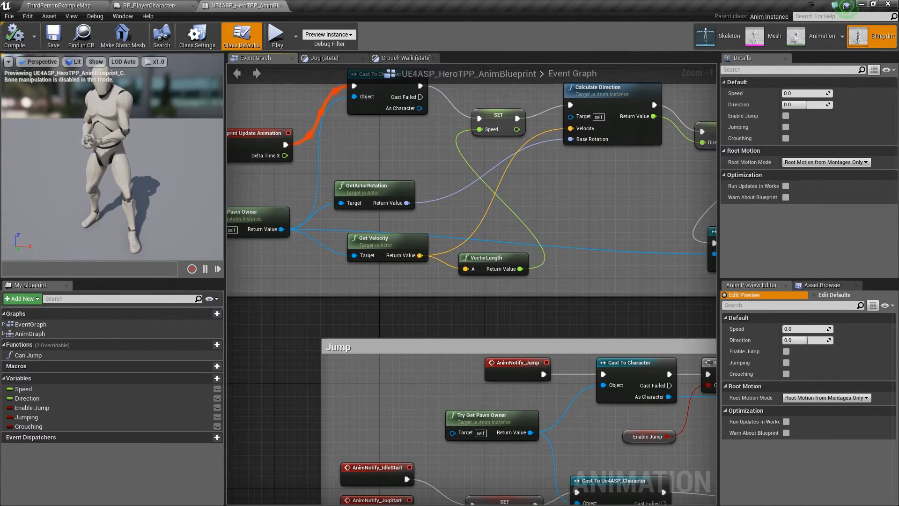
{"action": "left_click_drag", "start_coordinate": [281, 229], "coordinate": [580, 206]}
{"action": "type", "text": "castto"}
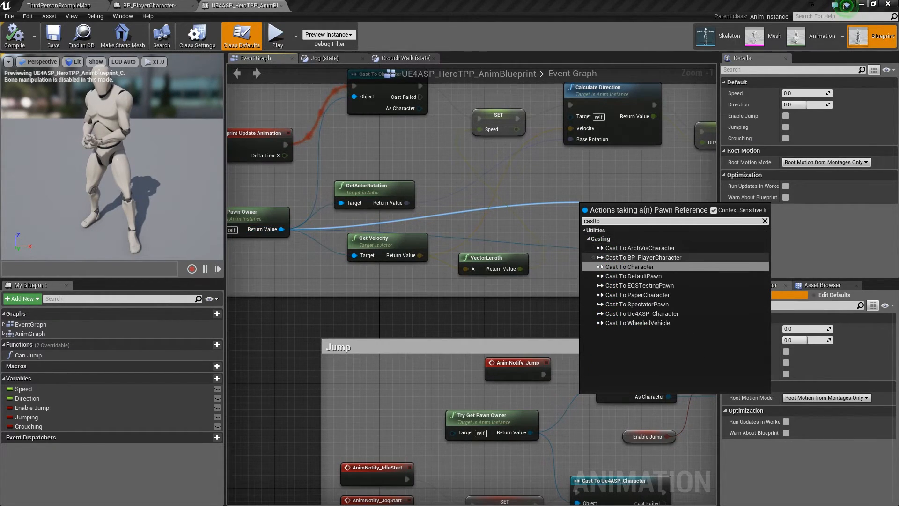
{"action": "left_click", "coordinate": [644, 257]}
- Place the BP_PlayerCharacter cast above the Ue4ASP_Character cast and wire its execution between the Direction SET node and the Sequence
{"action": "right_click_drag", "start_coordinate": [613, 305], "coordinate": [344, 326]}
{"action": "left_click_drag", "start_coordinate": [347, 228], "coordinate": [492, 193]}
{"action": "left_click_drag", "start_coordinate": [478, 152], "coordinate": [460, 205]}
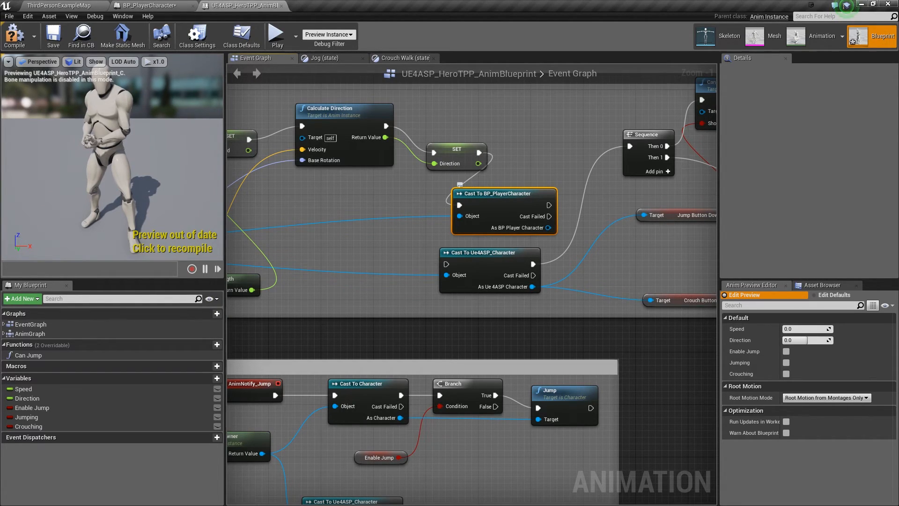
{"action": "left_click_drag", "start_coordinate": [547, 205], "coordinate": [630, 146]}
- Get Jump Button Down from the BP_PlayerCharacter cast and place the getter below the old Jump Button Down node
{"action": "right_click_drag", "start_coordinate": [603, 192], "coordinate": [463, 172]}
{"action": "left_click_drag", "start_coordinate": [408, 209], "coordinate": [531, 219]}
{"action": "type", "text": "jumpbutt"}
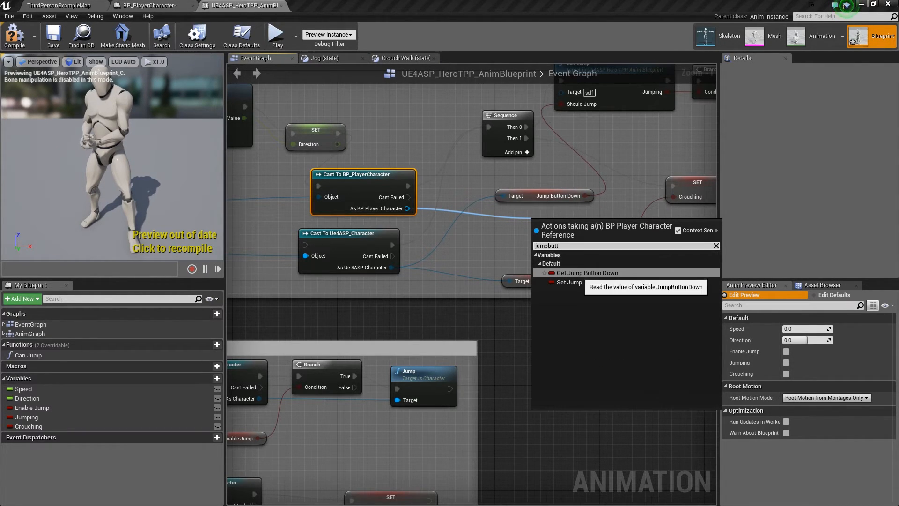
{"action": "left_click", "coordinate": [588, 273]}
{"action": "left_click_drag", "start_coordinate": [539, 216], "coordinate": [502, 204]}
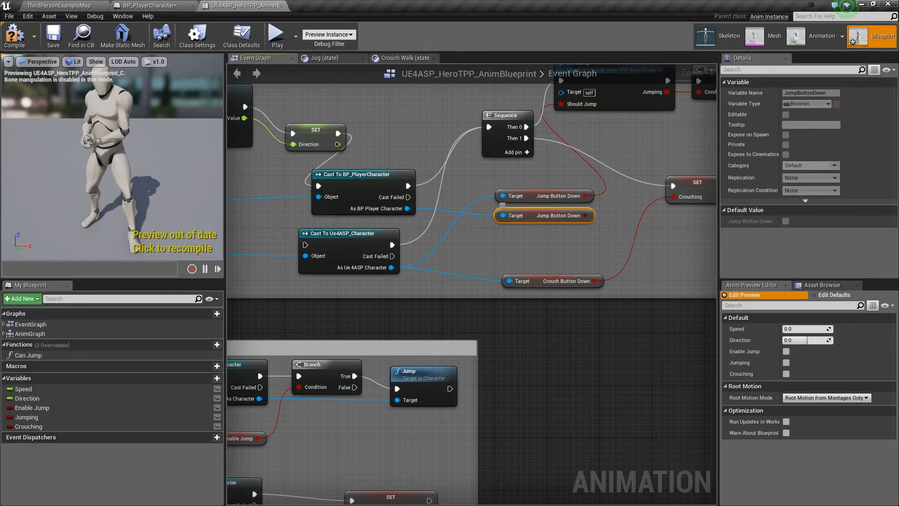
- Get Crouch Button Down from the BP_PlayerCharacter cast and place the getter above the old Crouch Button Down node
{"action": "left_click_drag", "start_coordinate": [408, 208], "coordinate": [529, 260]}
{"action": "type", "text": "crouch"}
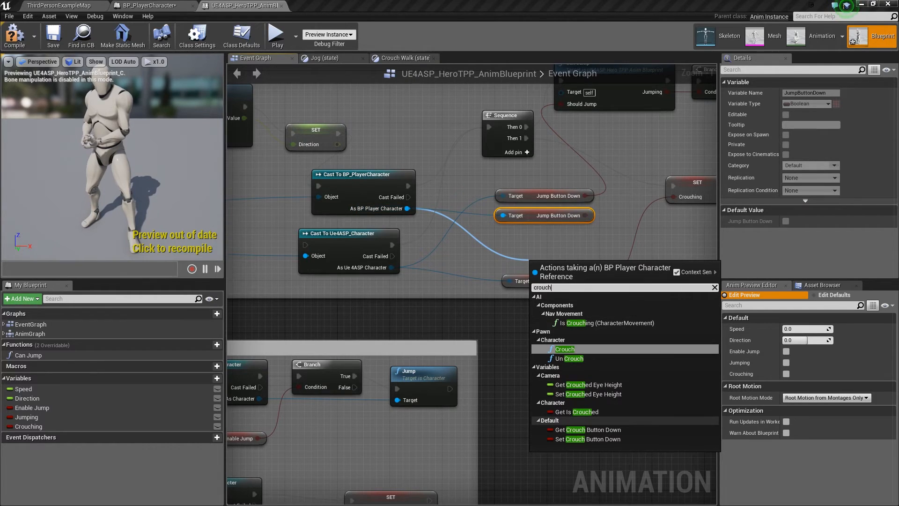
{"action": "left_click", "coordinate": [587, 430]}
{"action": "left_click_drag", "start_coordinate": [579, 268], "coordinate": [546, 254]}
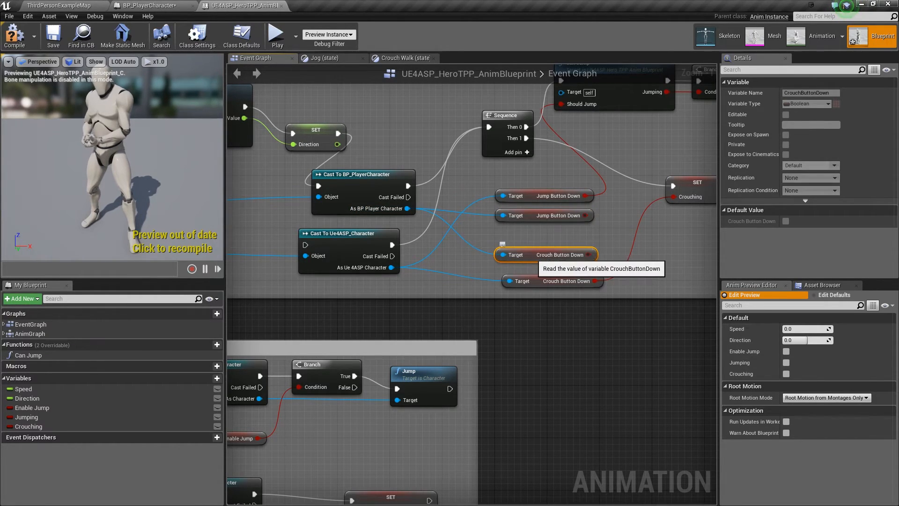
- Delete the Cast To Ue4ASP_Character node along with its old Crouch Button Down and Jump Button Down getters
{"action": "left_click", "coordinate": [355, 240]}
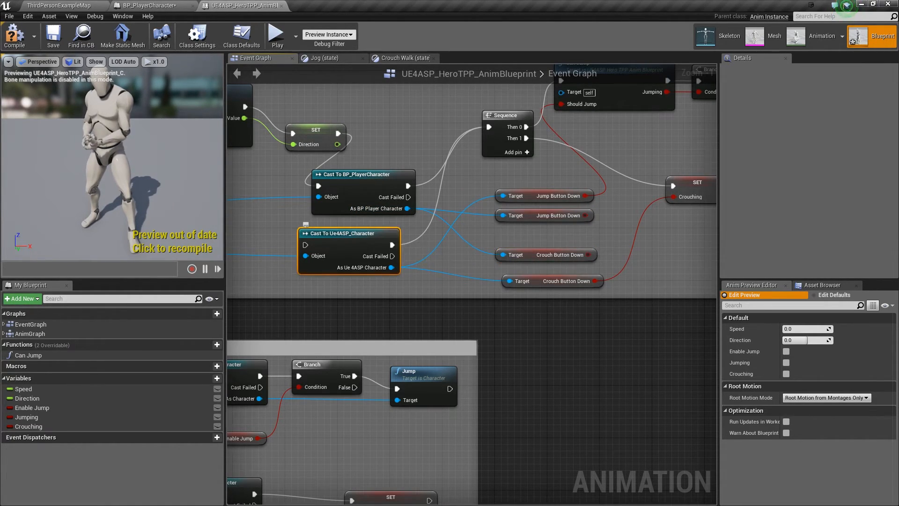
{"action": "right_click", "coordinate": [355, 240]}
{"action": "left_click", "coordinate": [377, 260]}
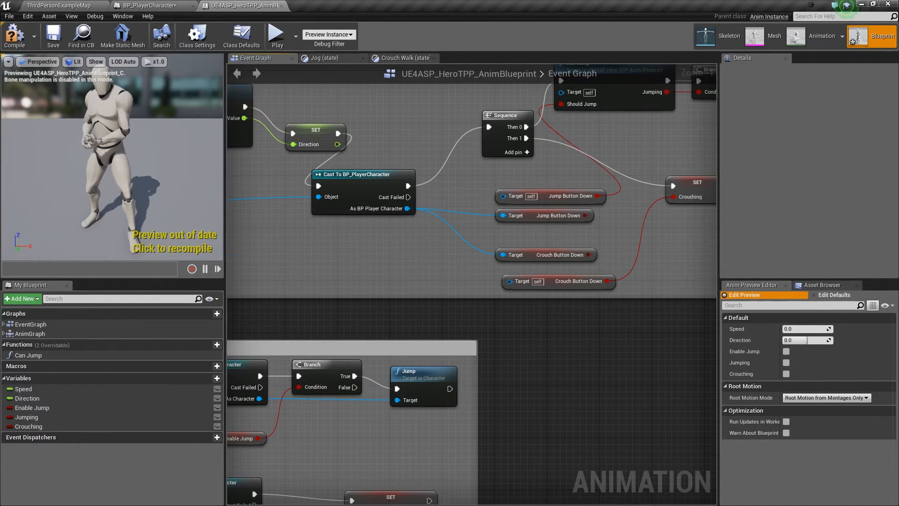
{"action": "left_click", "coordinate": [558, 282]}
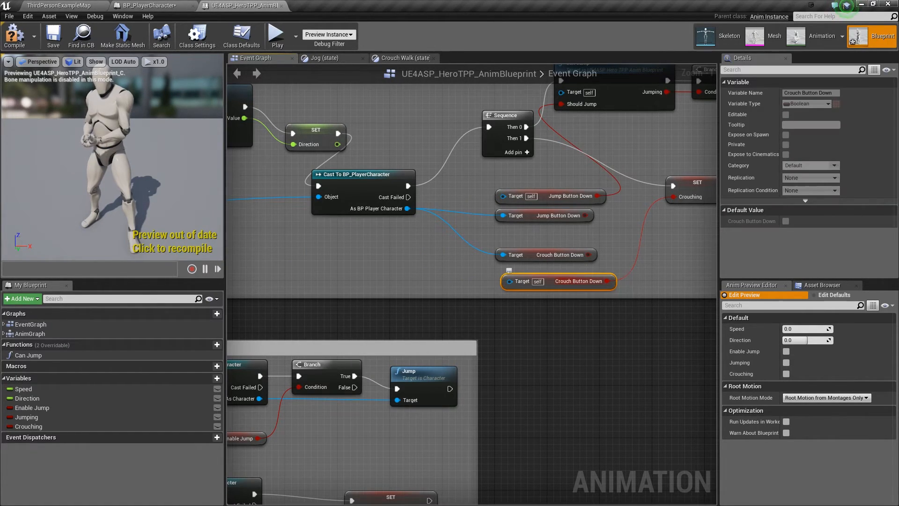
{"action": "right_click", "coordinate": [559, 283]}
{"action": "left_click", "coordinate": [552, 281]}
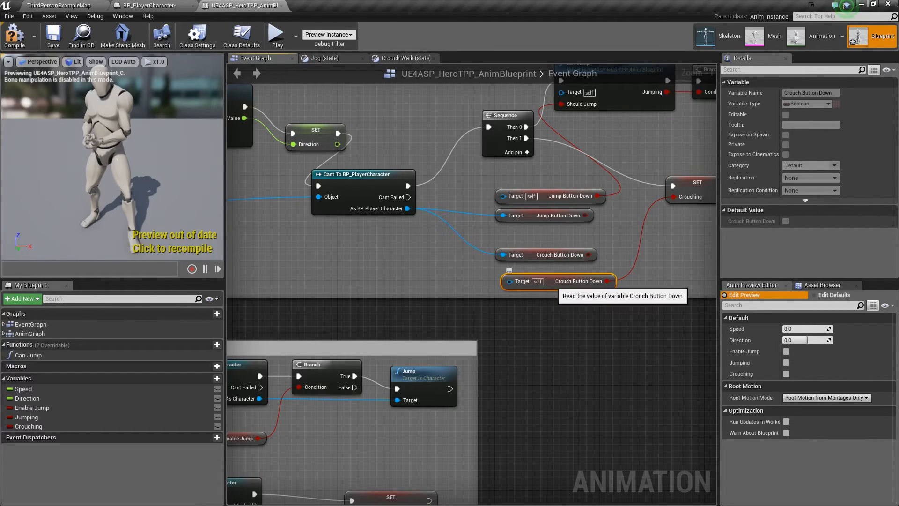
{"action": "right_click", "coordinate": [553, 283]}
{"action": "left_click", "coordinate": [580, 297]}
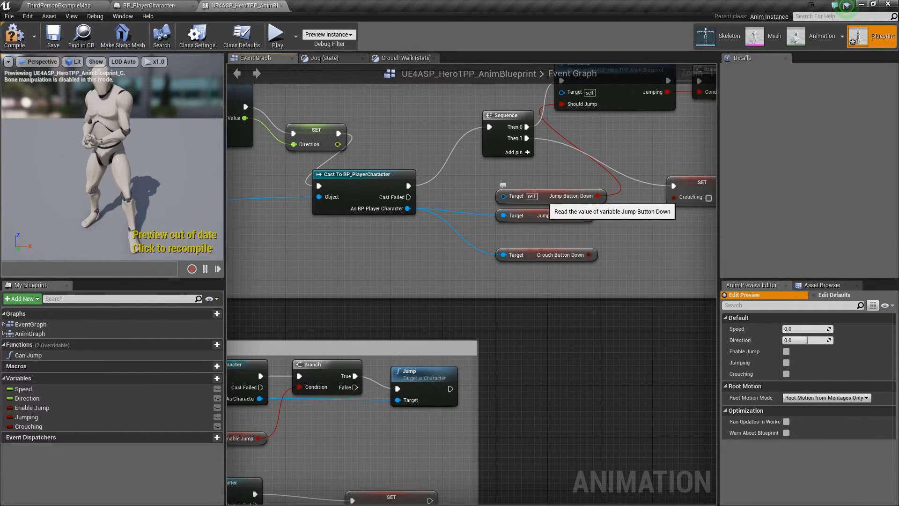
{"action": "left_click", "coordinate": [543, 197]}
{"action": "right_click", "coordinate": [545, 199]}
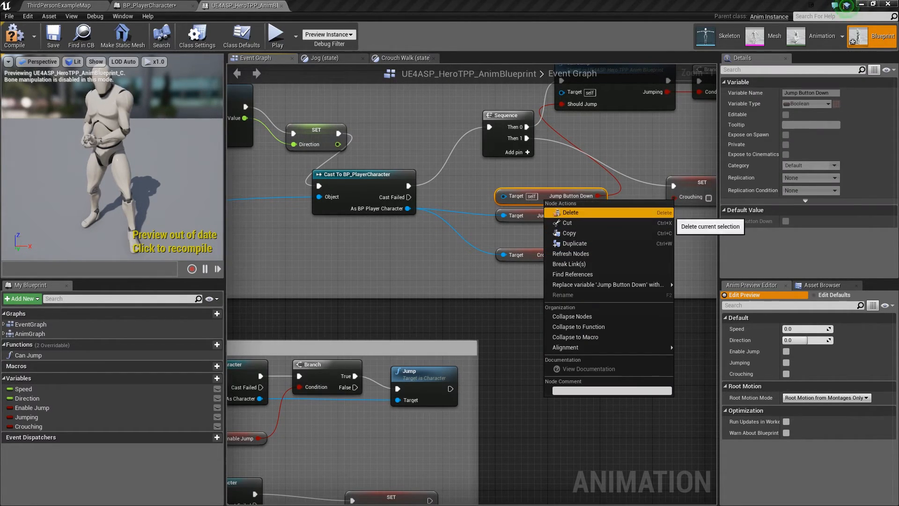
{"action": "left_click", "coordinate": [570, 212]}
- Connect Jump Button Down to Can Jump's Should Jump input and Crouch Button Down to the Crouching SET node, and compile
{"action": "right_click_drag", "start_coordinate": [619, 250], "coordinate": [448, 312]}
{"action": "left_click_drag", "start_coordinate": [416, 276], "coordinate": [391, 165]}
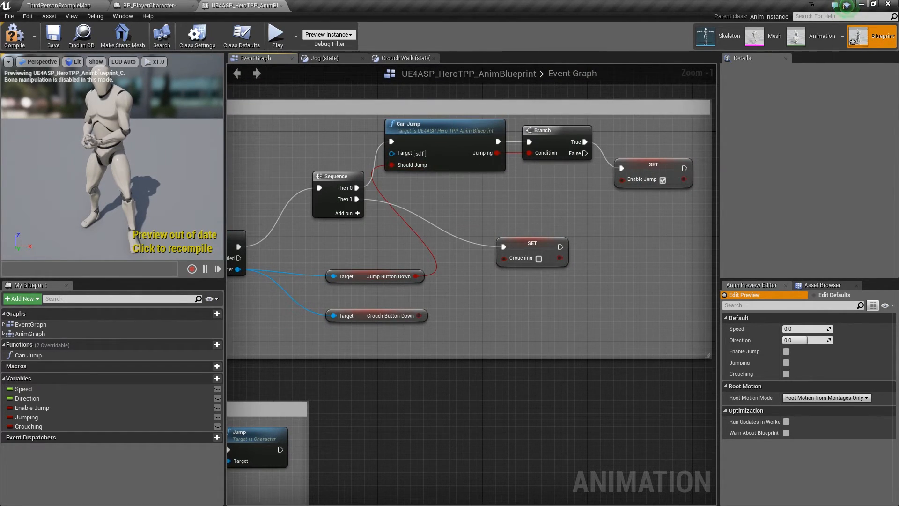
{"action": "left_click_drag", "start_coordinate": [419, 316], "coordinate": [503, 257]}
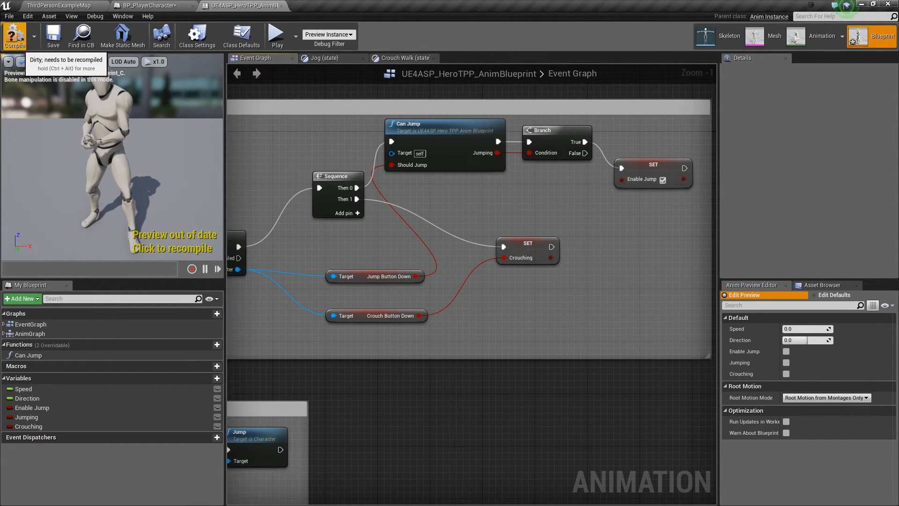
{"action": "left_click", "coordinate": [15, 35]}
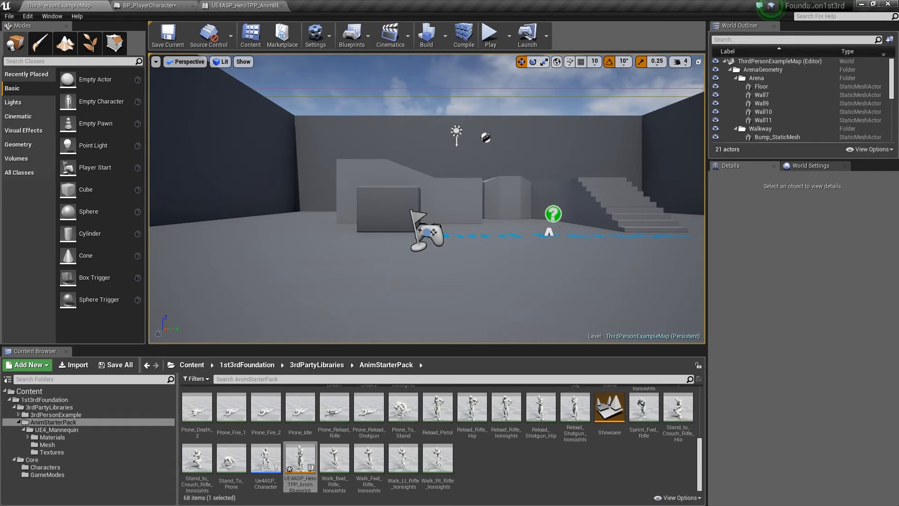
- Playtest the level again, crouching and standing up to check the crouch animation, and end the play session
{"action": "left_click", "coordinate": [489, 35]}
{"action": "left_click", "coordinate": [427, 199]}
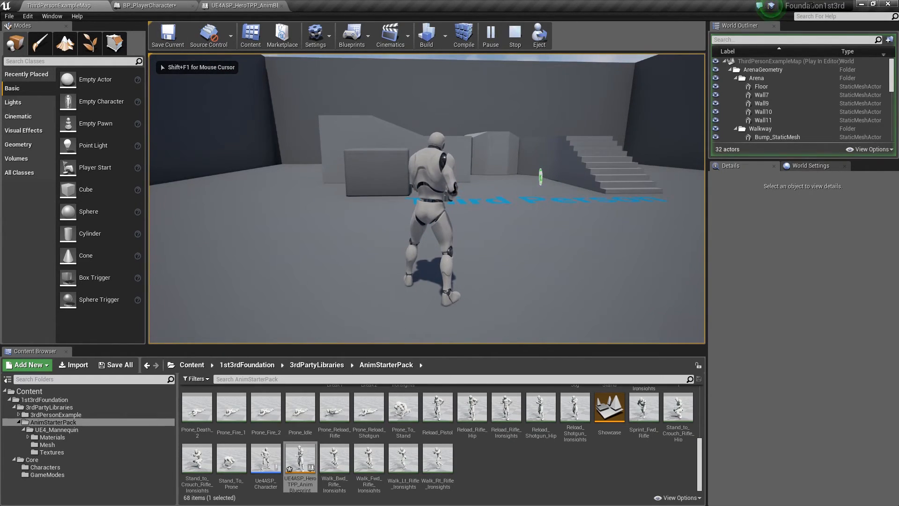
{"action": "key", "text": "c"}
{"action": "key", "text": "c"}
{"action": "key", "text": "c"}
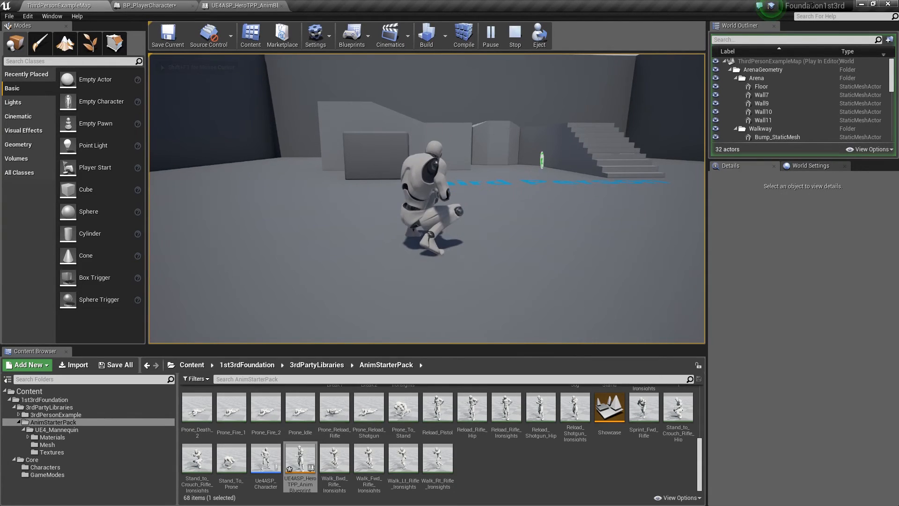
{"action": "key", "text": "c"}
{"action": "key", "text": "c"}
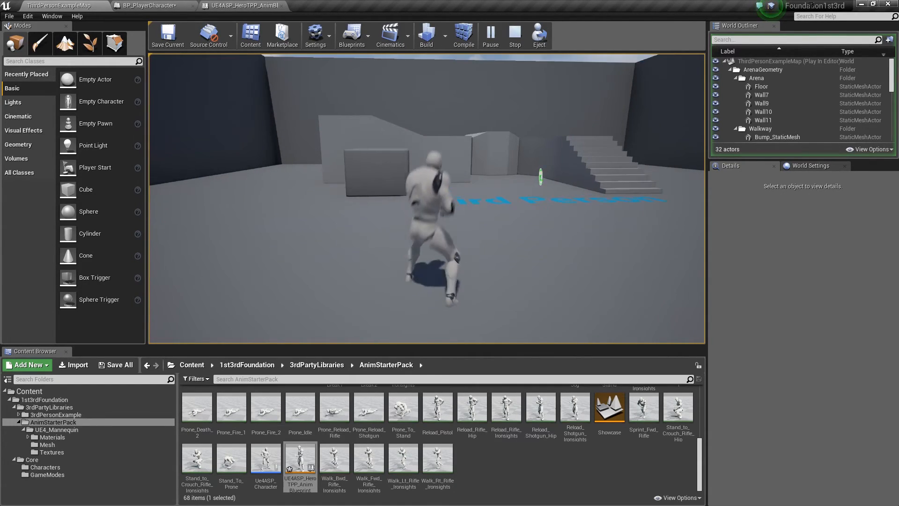
{"action": "key", "text": "c"}
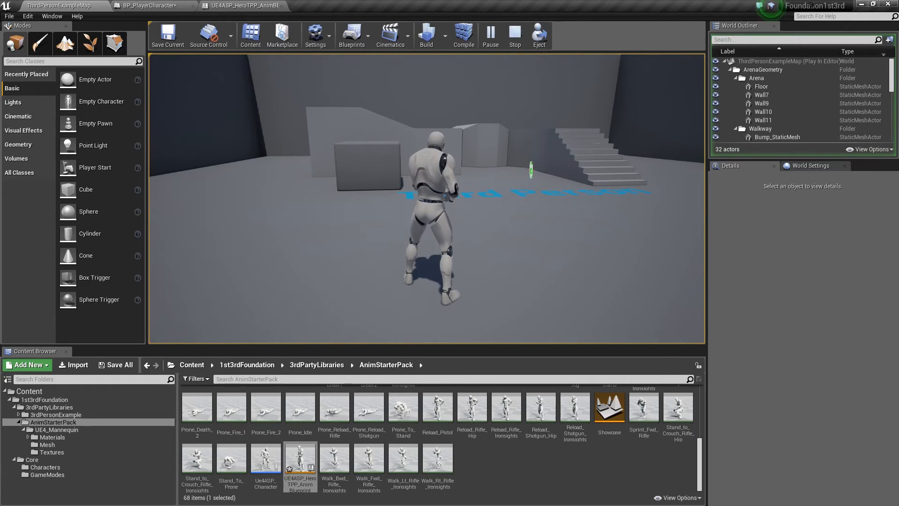
{"action": "key", "text": "Escape"}
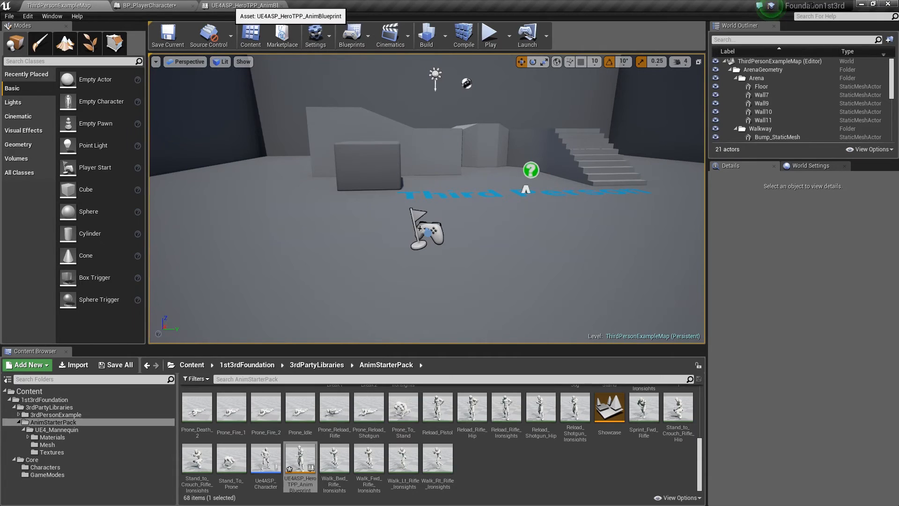
- Open the Ue4ASP_Character blueprint from AnimStarterPack and copy its whole Jump Input comment group with all the nodes inside
{"action": "left_click", "coordinate": [176, 5]}
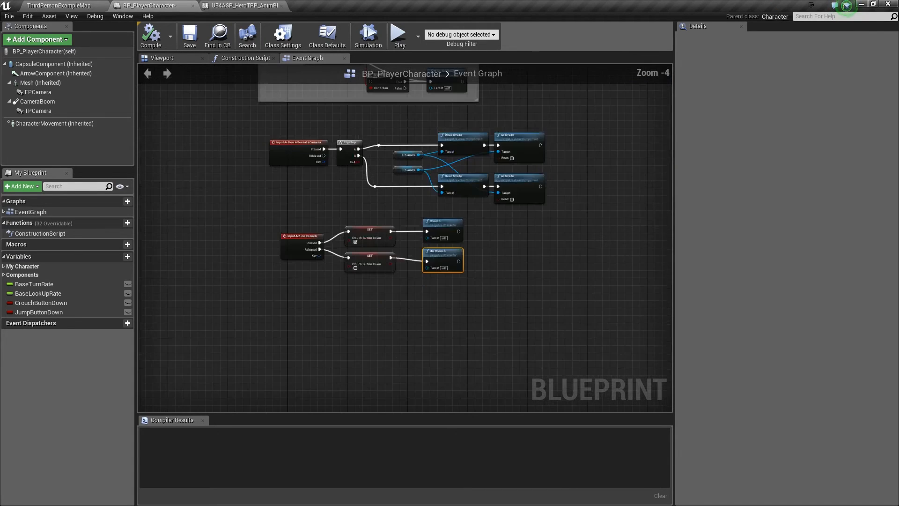
{"action": "scroll", "coordinate": [480, 266], "scroll_direction": "down", "scroll_amount": 5}
{"action": "scroll", "coordinate": [481, 266], "scroll_direction": "up", "scroll_amount": 4}
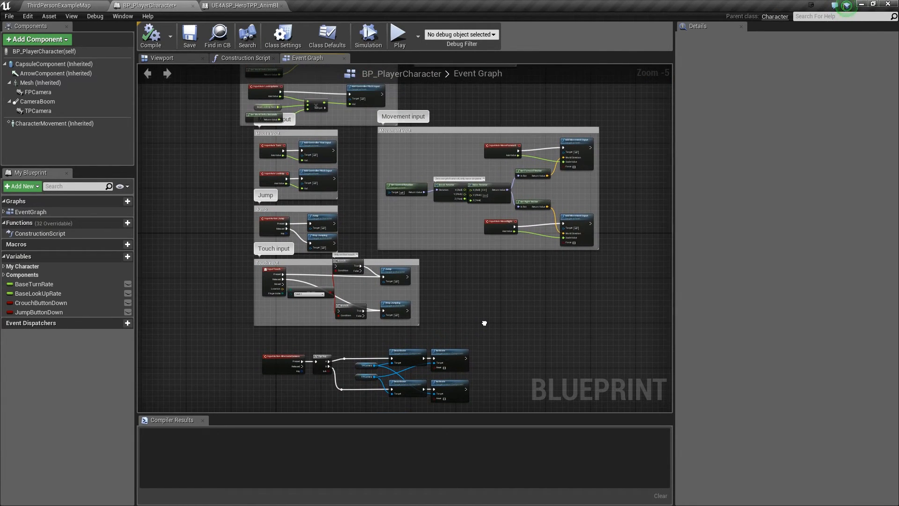
{"action": "scroll", "coordinate": [280, 230], "scroll_direction": "up", "scroll_amount": 1}
{"action": "right_click_drag", "start_coordinate": [434, 216], "coordinate": [484, 170]}
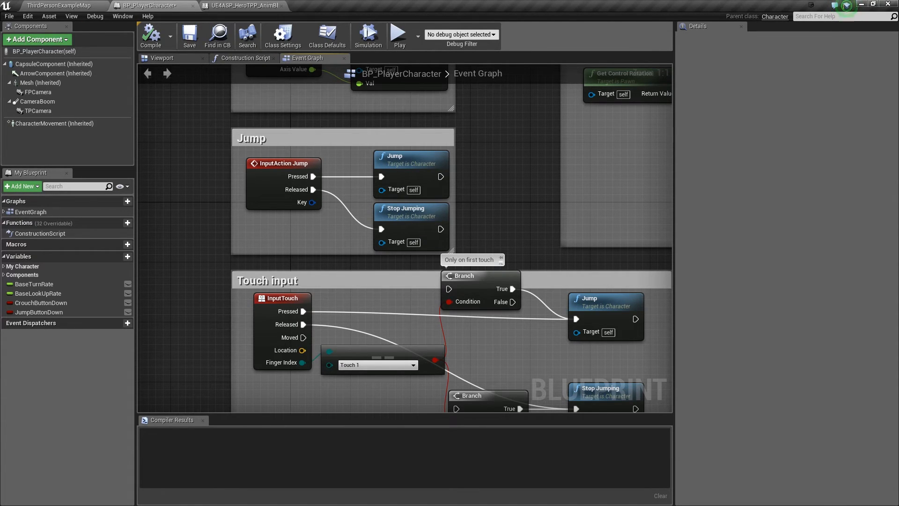
{"action": "left_click", "coordinate": [61, 5]}
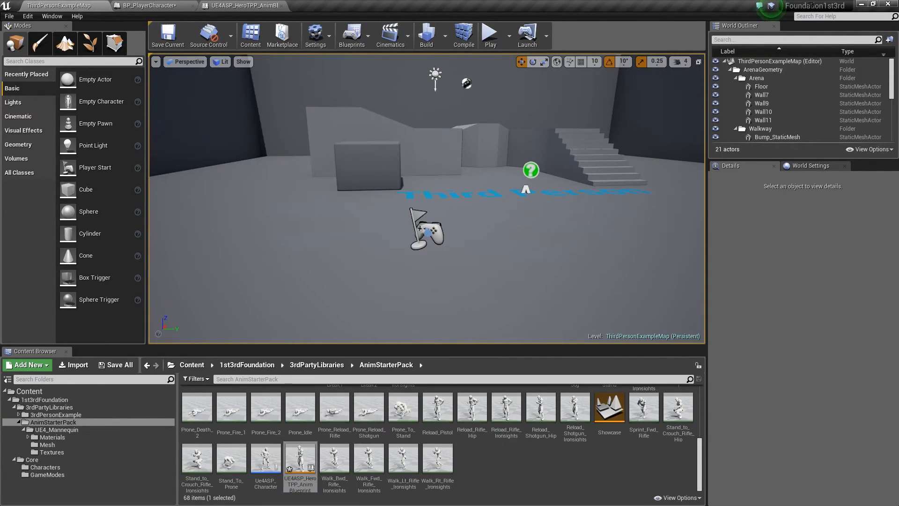
{"action": "double_click", "coordinate": [265, 458]}
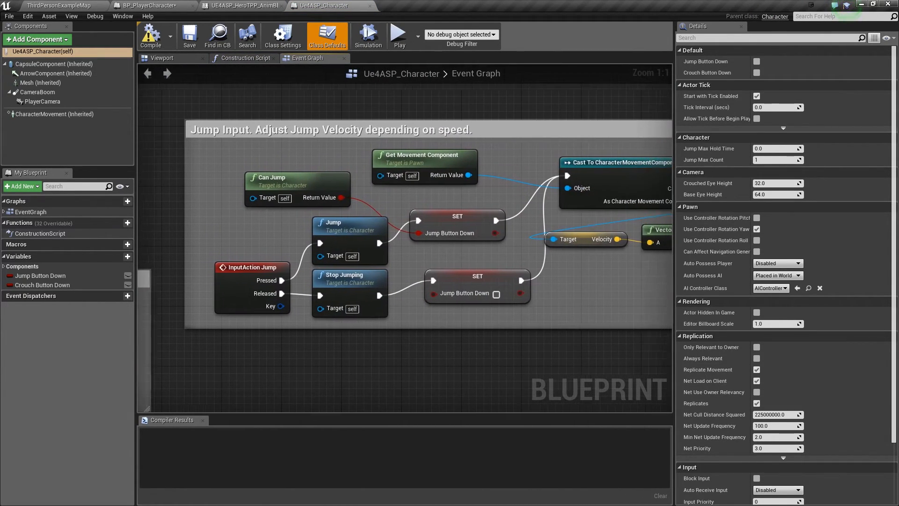
{"action": "scroll", "coordinate": [394, 367], "scroll_direction": "down", "scroll_amount": 2}
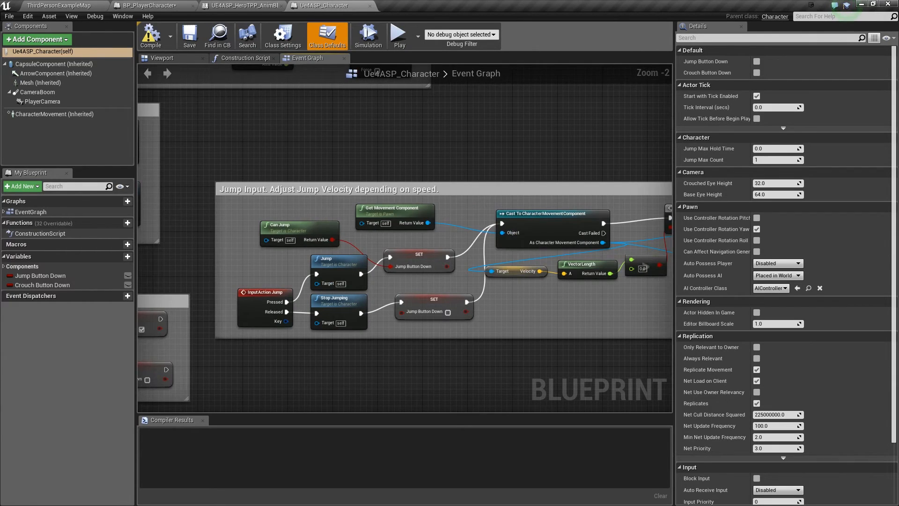
{"action": "right_click_drag", "start_coordinate": [422, 165], "coordinate": [367, 126]}
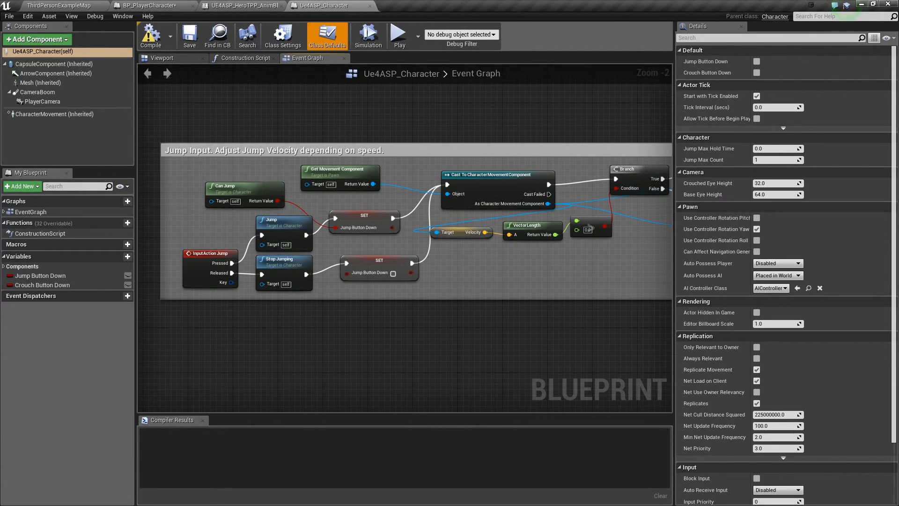
{"action": "right_click_drag", "start_coordinate": [467, 343], "coordinate": [439, 345]}
{"action": "scroll", "coordinate": [414, 343], "scroll_direction": "down", "scroll_amount": 1}
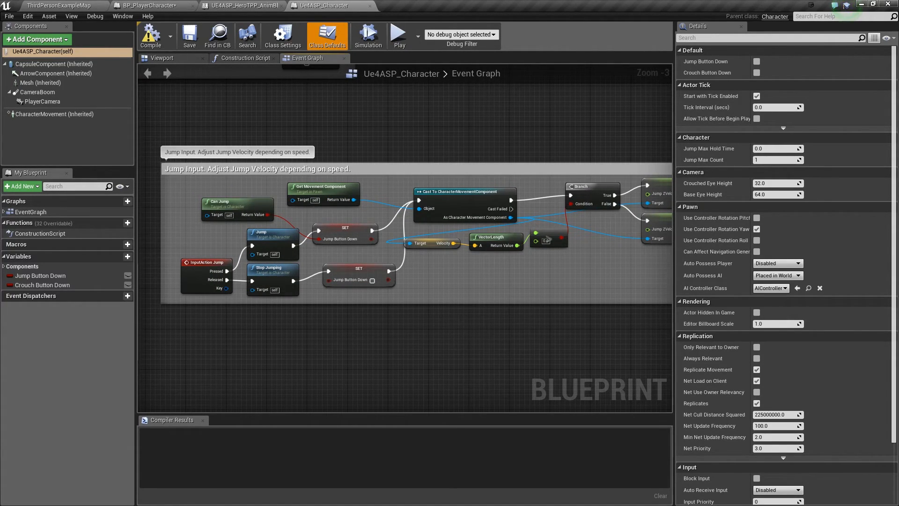
{"action": "left_click_drag", "start_coordinate": [159, 188], "coordinate": [625, 326]}
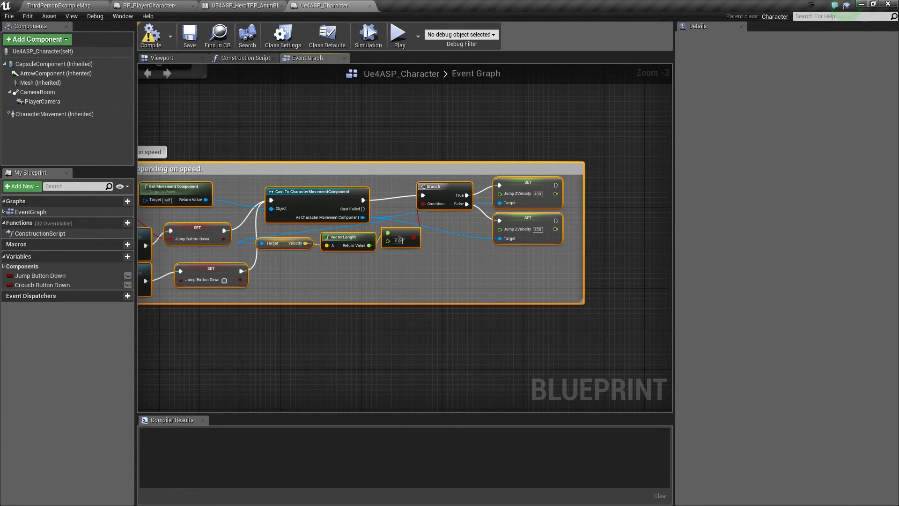
- Delete the existing Jump comment group with its InputAction Jump, Jump and Stop Jumping nodes from BP_PlayerCharacter's event graph
{"action": "left_click", "coordinate": [149, 6]}
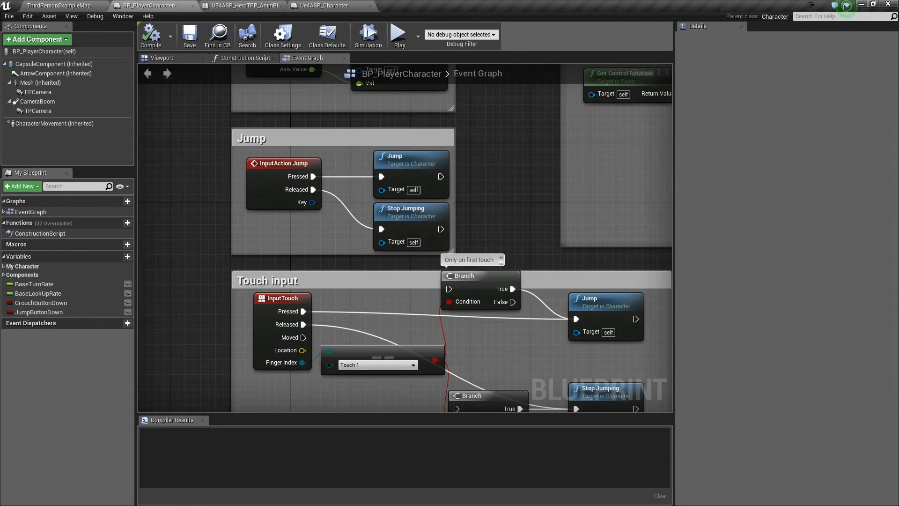
{"action": "right_click_drag", "start_coordinate": [492, 173], "coordinate": [501, 159]}
{"action": "left_click_drag", "start_coordinate": [224, 106], "coordinate": [485, 226]}
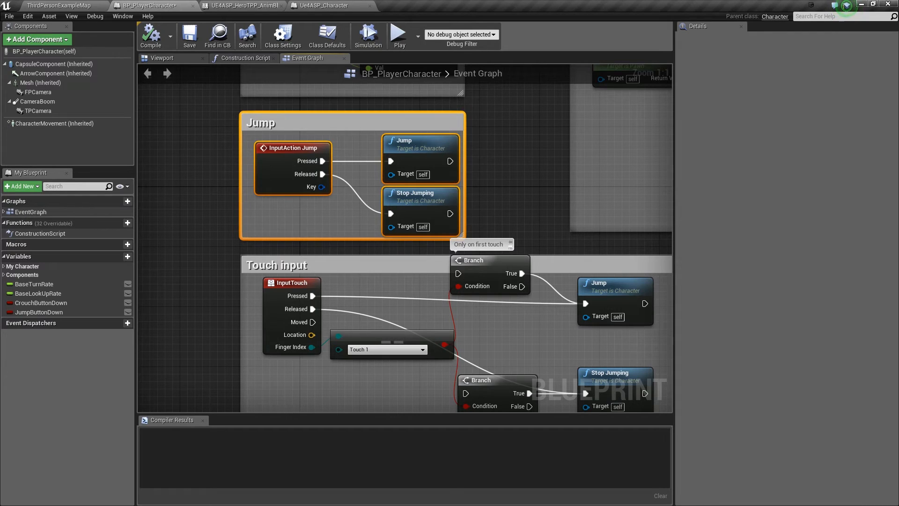
{"action": "key", "text": "Delete"}
- Paste the copied Jump Input node group into empty space below the crouch nodes in BP_PlayerCharacter and compile
{"action": "right_click_drag", "start_coordinate": [421, 356], "coordinate": [350, 95]}
{"action": "right_click_drag", "start_coordinate": [326, 361], "coordinate": [348, 111]}
{"action": "right_click_drag", "start_coordinate": [367, 211], "coordinate": [400, 78]}
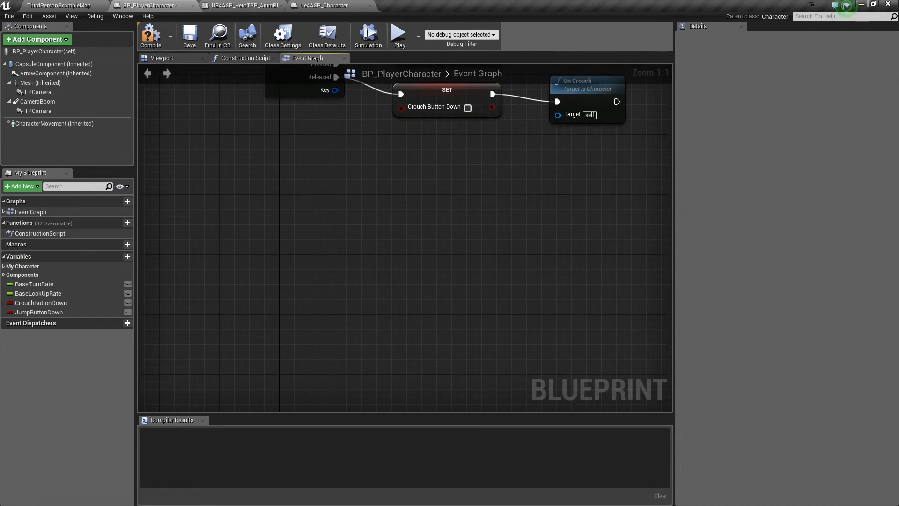
{"action": "key", "text": "ctrl+v"}
{"action": "left_click_drag", "start_coordinate": [300, 216], "coordinate": [569, 171]}
{"action": "right_click_drag", "start_coordinate": [569, 171], "coordinate": [461, 155]}
{"action": "right_click_drag", "start_coordinate": [408, 373], "coordinate": [461, 346]}
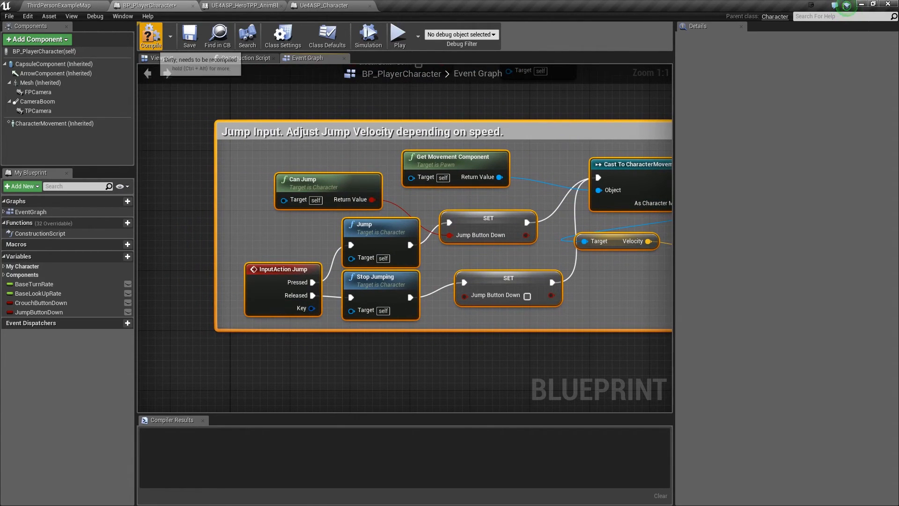
{"action": "left_click", "coordinate": [151, 37]}
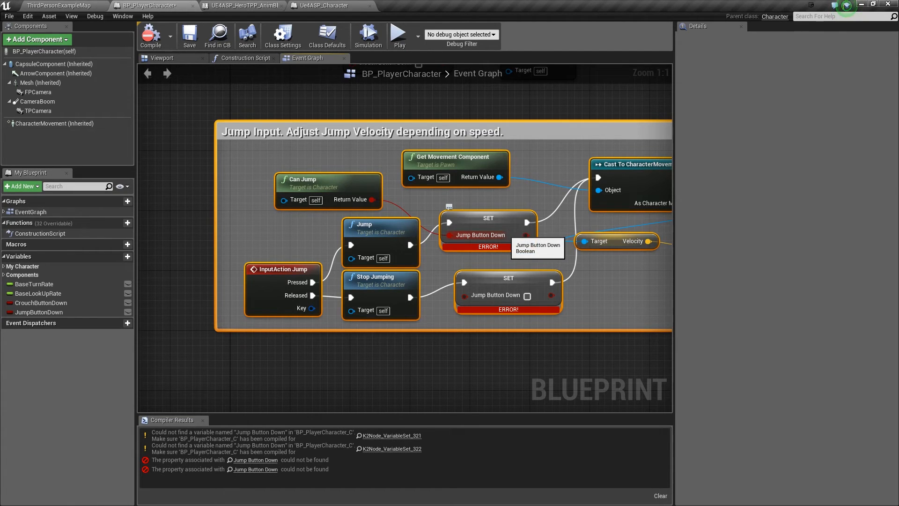
- Delete the two broken Jump Button Down SET nodes from the pasted group, keeping the remaining nodes
{"action": "key", "text": "Delete"}
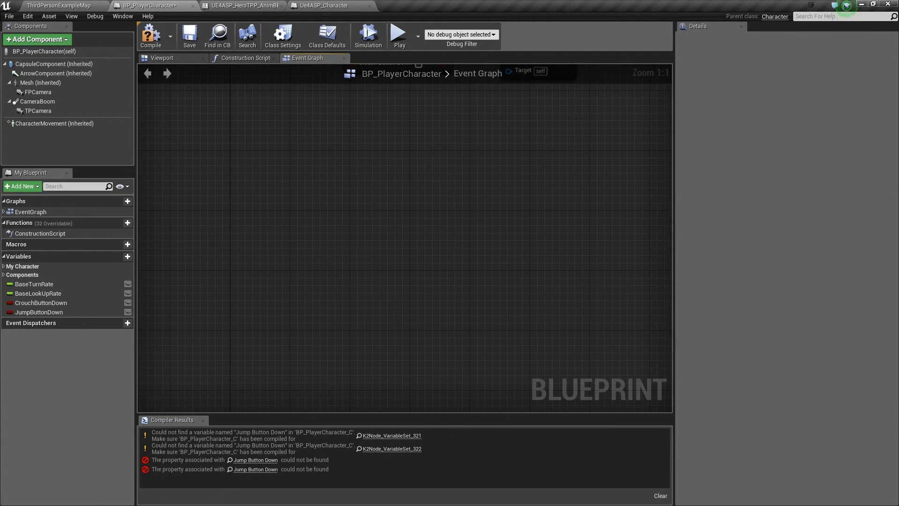
{"action": "key", "text": "ctrl+z"}
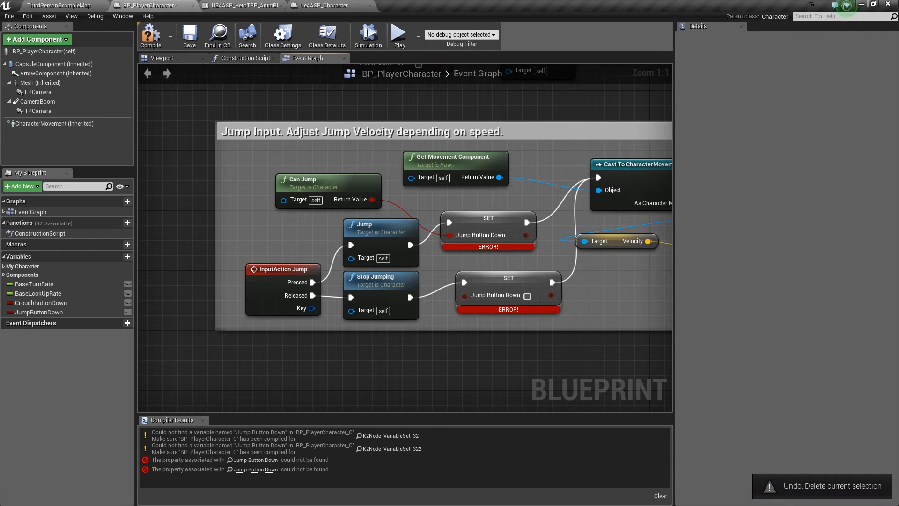
{"action": "left_click", "coordinate": [487, 282]}
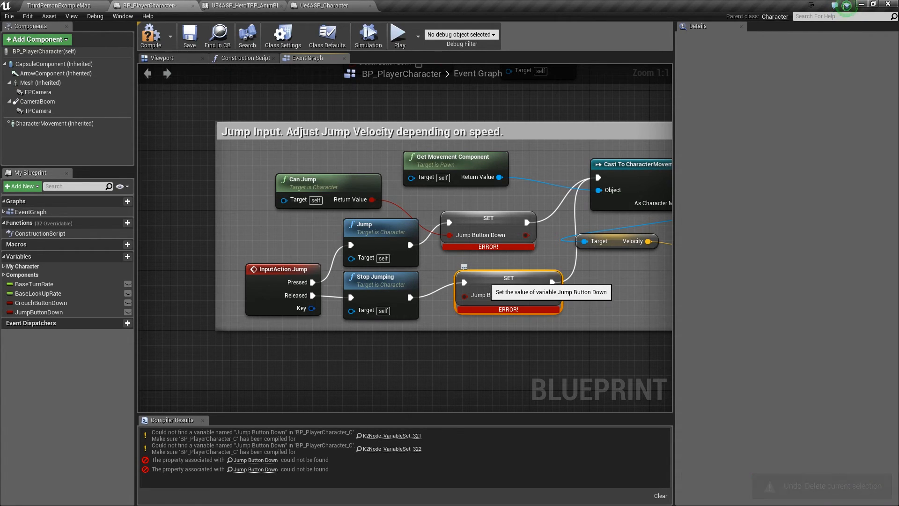
{"action": "key", "text": "Delete"}
{"action": "left_click", "coordinate": [472, 220]}
{"action": "key", "text": "Delete"}
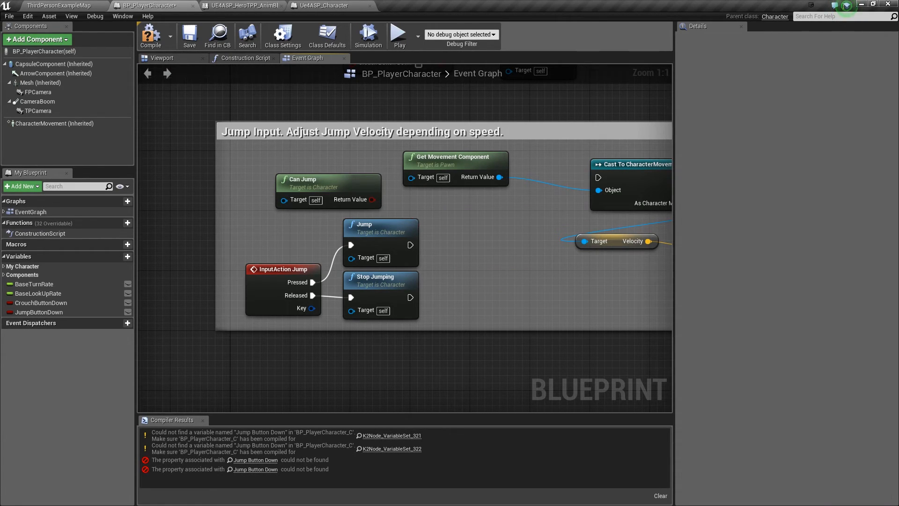
- Add two SET nodes for JumpButtonDown and connect the Jump and Stop Jumping execution outputs to one each
{"action": "left_click_drag", "start_coordinate": [56, 312], "coordinate": [471, 229], "text": "alt"}
{"action": "left_click_drag", "start_coordinate": [56, 312], "coordinate": [473, 293], "text": "alt"}
{"action": "left_click_drag", "start_coordinate": [409, 298], "coordinate": [470, 296]}
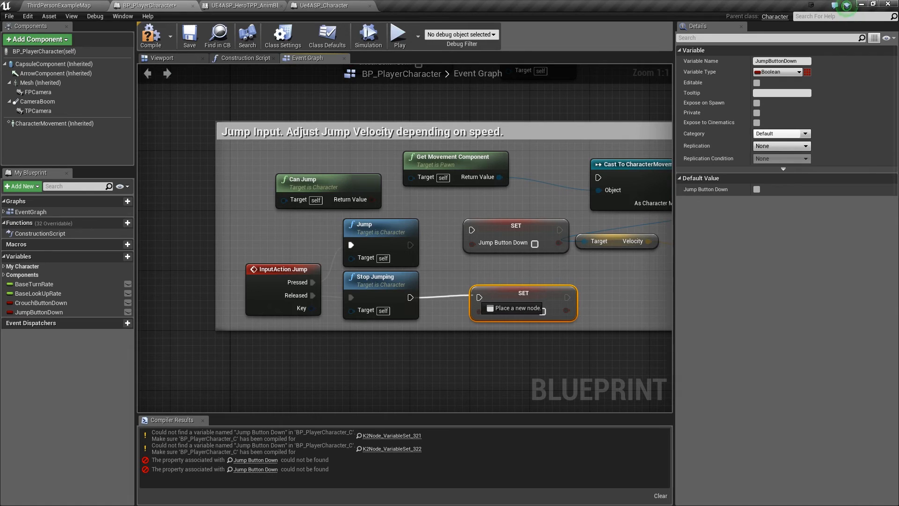
{"action": "left_click_drag", "start_coordinate": [496, 228], "coordinate": [469, 239]}
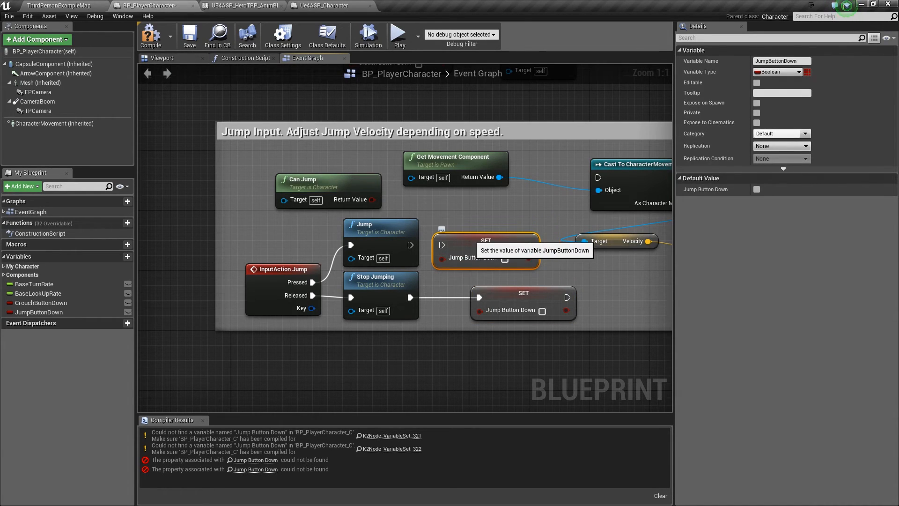
{"action": "left_click_drag", "start_coordinate": [413, 250], "coordinate": [433, 244]}
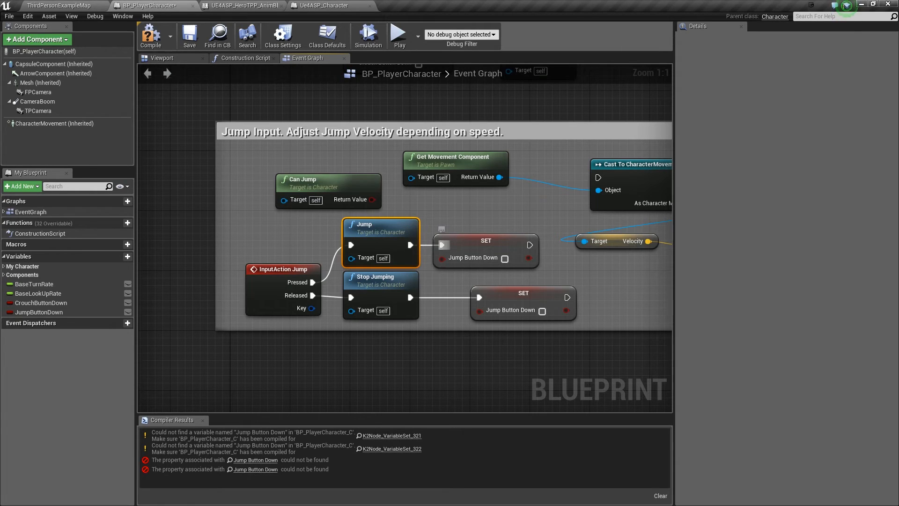
- Connect the upper SET node to Cast To CharacterMovementComponent, enable its Jump Button Down value, and compile the blueprint
{"action": "left_click_drag", "start_coordinate": [529, 245], "coordinate": [568, 223]}
{"action": "left_click_drag", "start_coordinate": [599, 178], "coordinate": [599, 178]}
{"action": "right_click_drag", "start_coordinate": [579, 360], "coordinate": [533, 356]}
{"action": "left_click", "coordinate": [155, 46]}
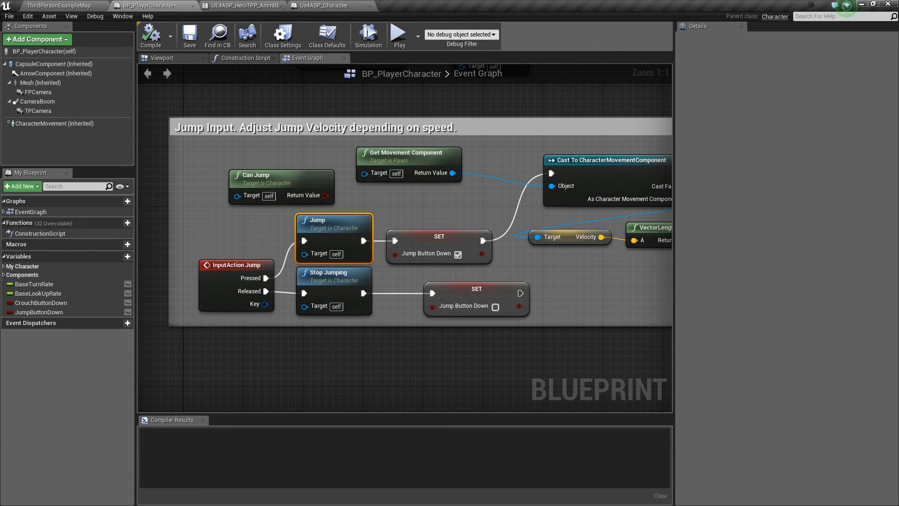
- Playtest ThirdPersonExampleMap, crouching briefly and jumping both on the spot and while running forward
{"action": "left_click", "coordinate": [58, 5]}
{"action": "left_click", "coordinate": [490, 34]}
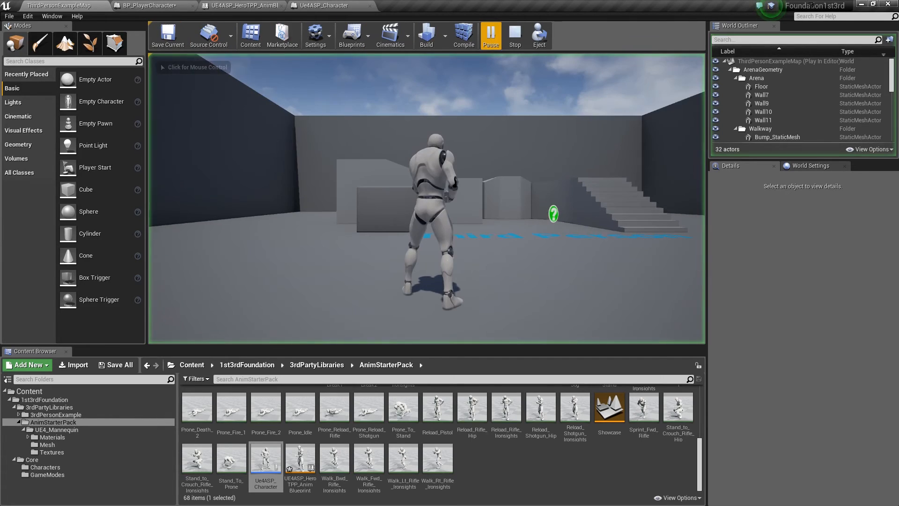
{"action": "key", "text": "c"}
{"action": "key", "text": "c"}
{"action": "key", "text": "space"}
{"action": "key", "text": "space"}
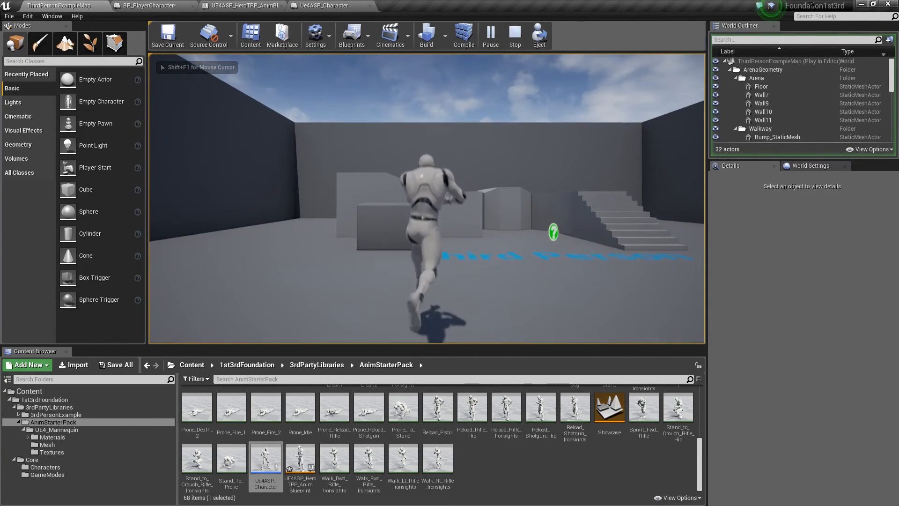
{"action": "key", "text": "w"}
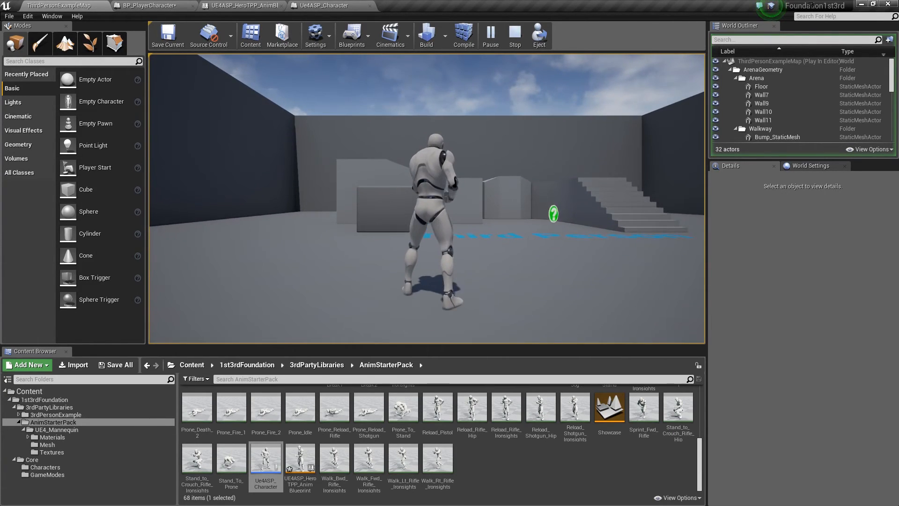
{"action": "key", "text": "space"}
{"action": "key", "text": "w"}
{"action": "key", "text": "space"}
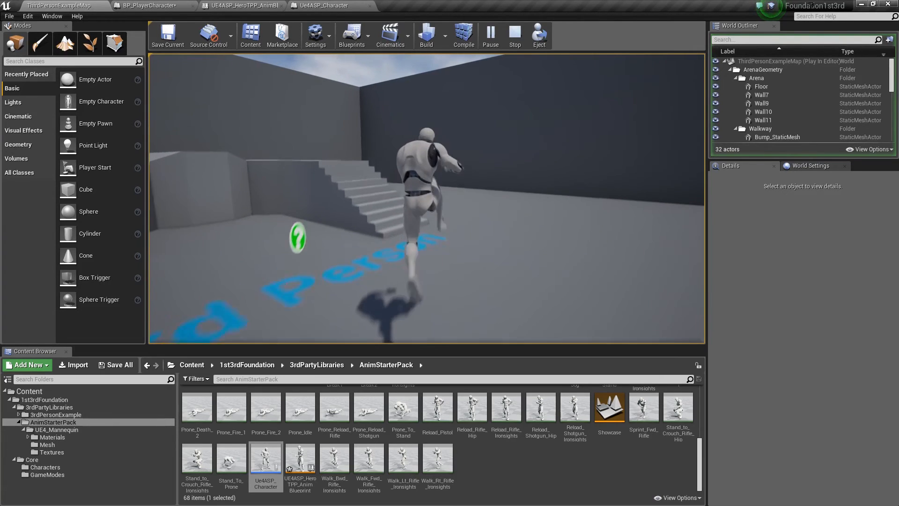
- Continue the playtest by crouching and standing up near the stairs, and run around the level to check the movement animations
{"action": "key", "text": "c"}
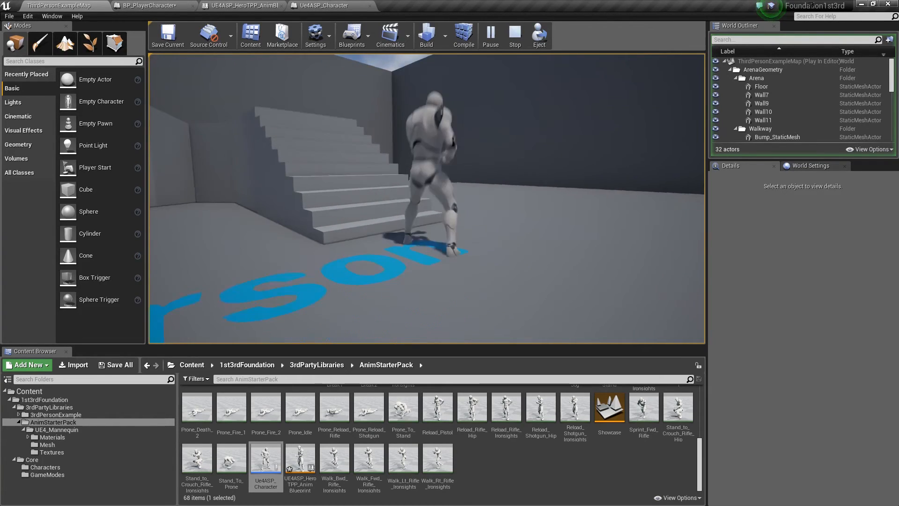
{"action": "key", "text": "w"}
{"action": "key", "text": "d"}
{"action": "key", "text": "s"}
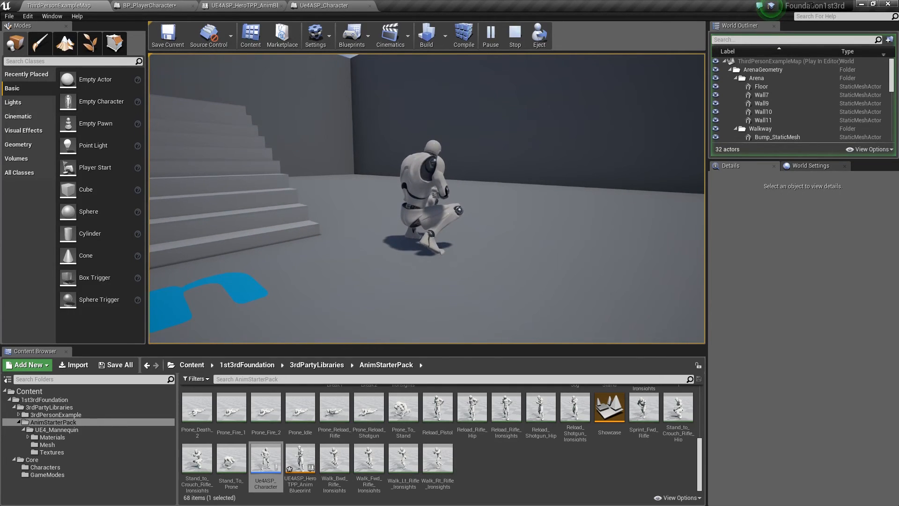
{"action": "key", "text": "c"}
{"action": "key", "text": "w"}
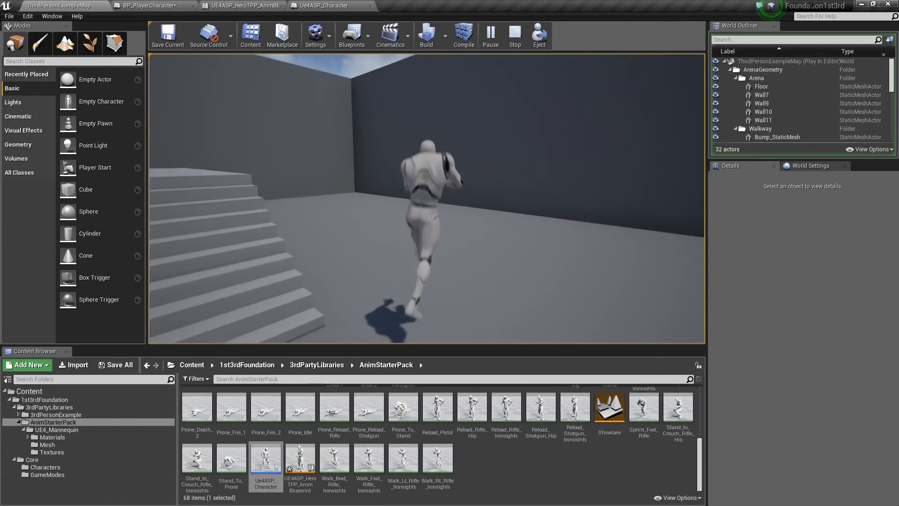
{"action": "key", "text": "w"}
{"action": "key", "text": "a"}
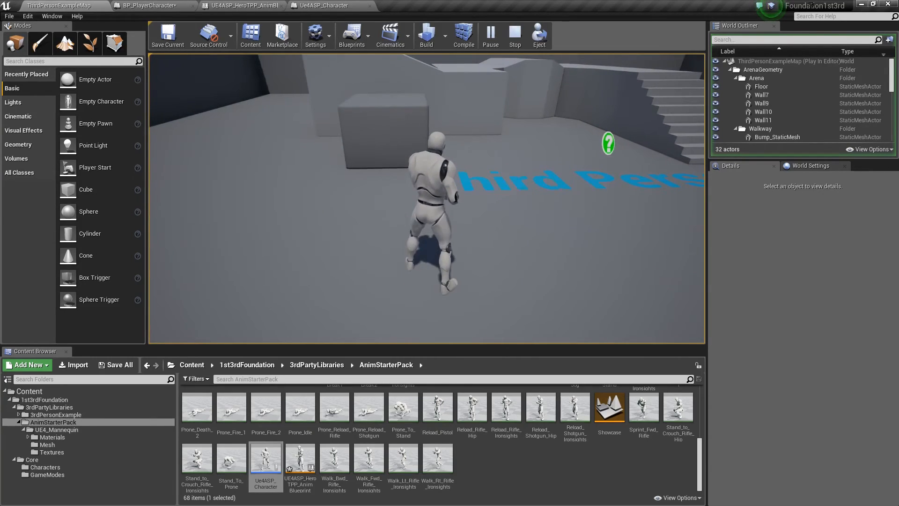
{"action": "key", "text": "w"}
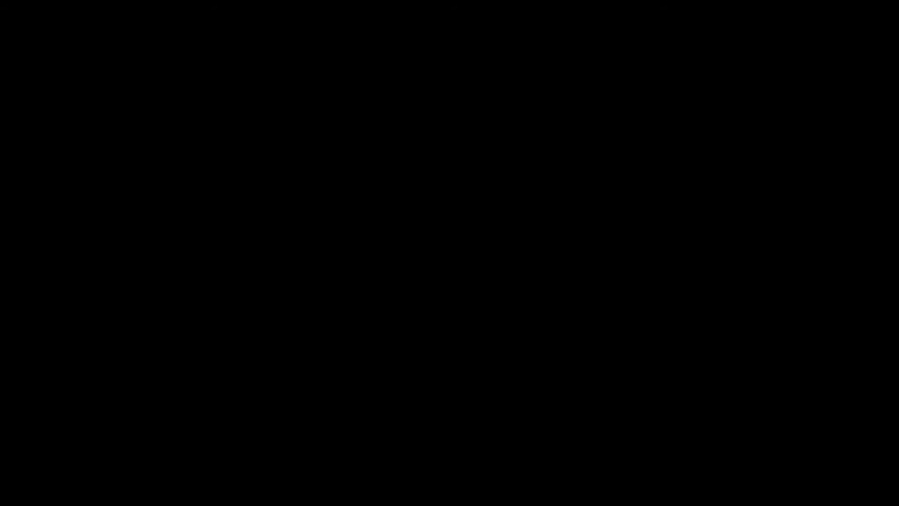